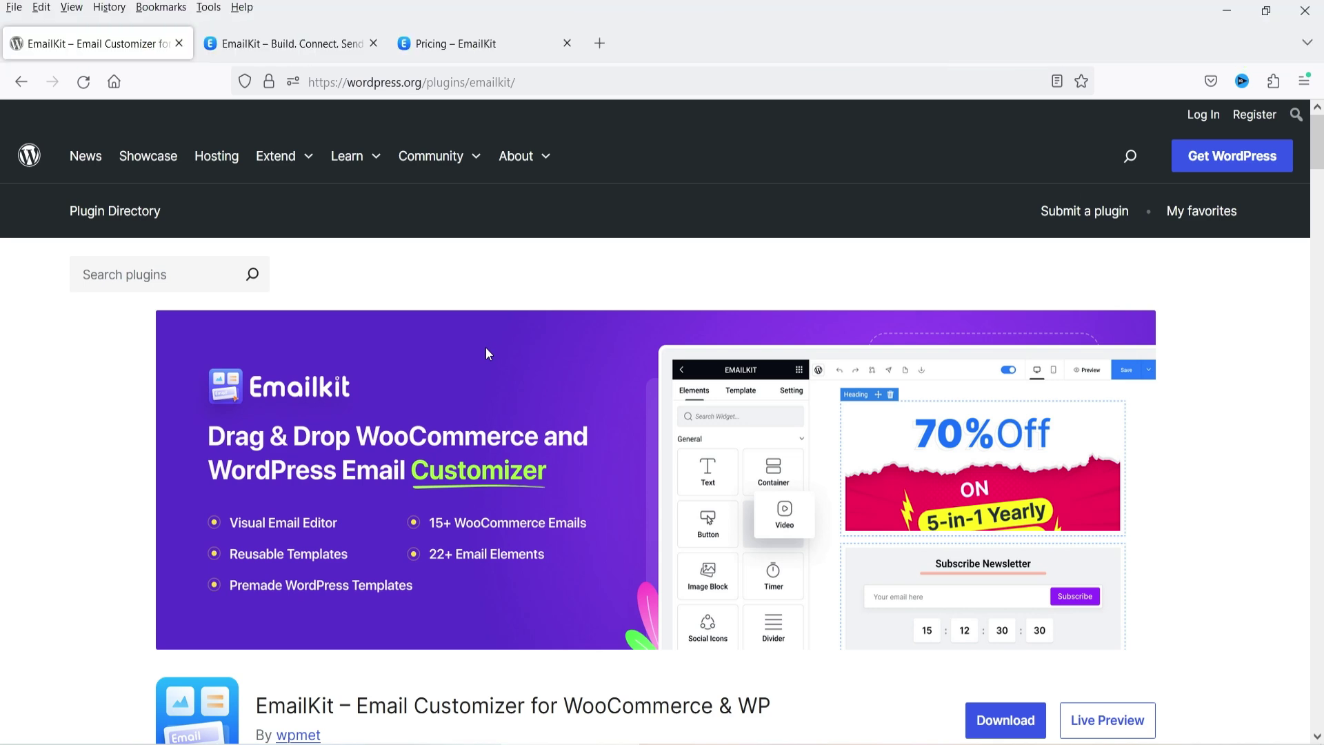
# Compare the Personal, Professional and Agency plan cards and features on the EmailKit pricing page.
pyautogui.hotkey('ctrl', 'shift', 'Tab')
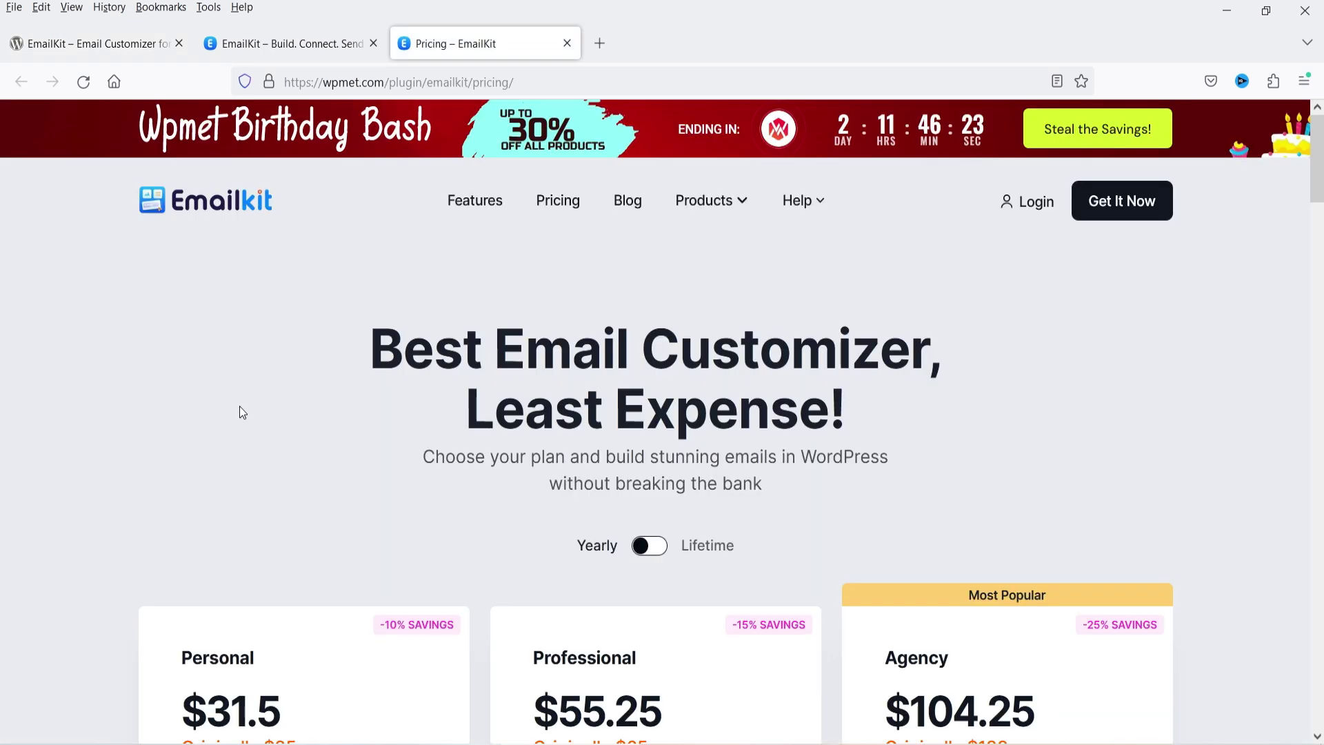
pyautogui.scroll(-5, 222, 420)
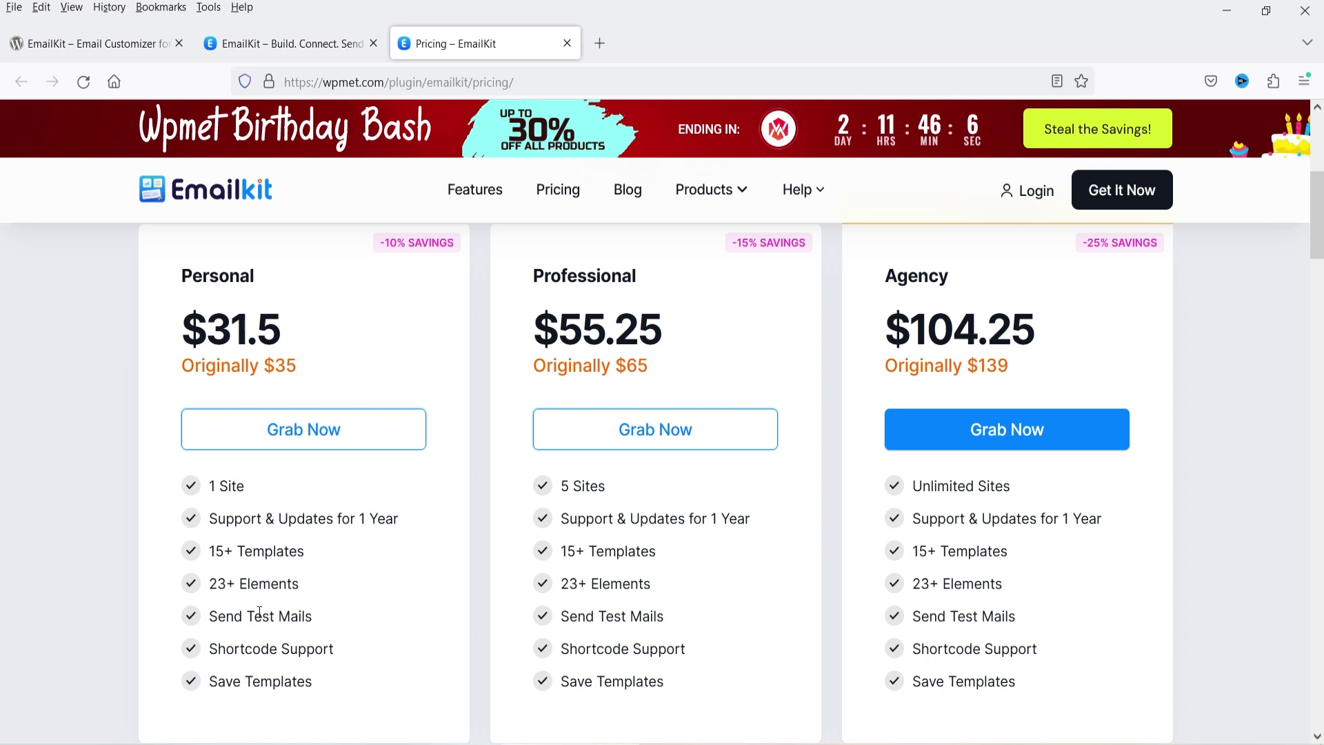
pyautogui.scroll(-2, 351, 577)
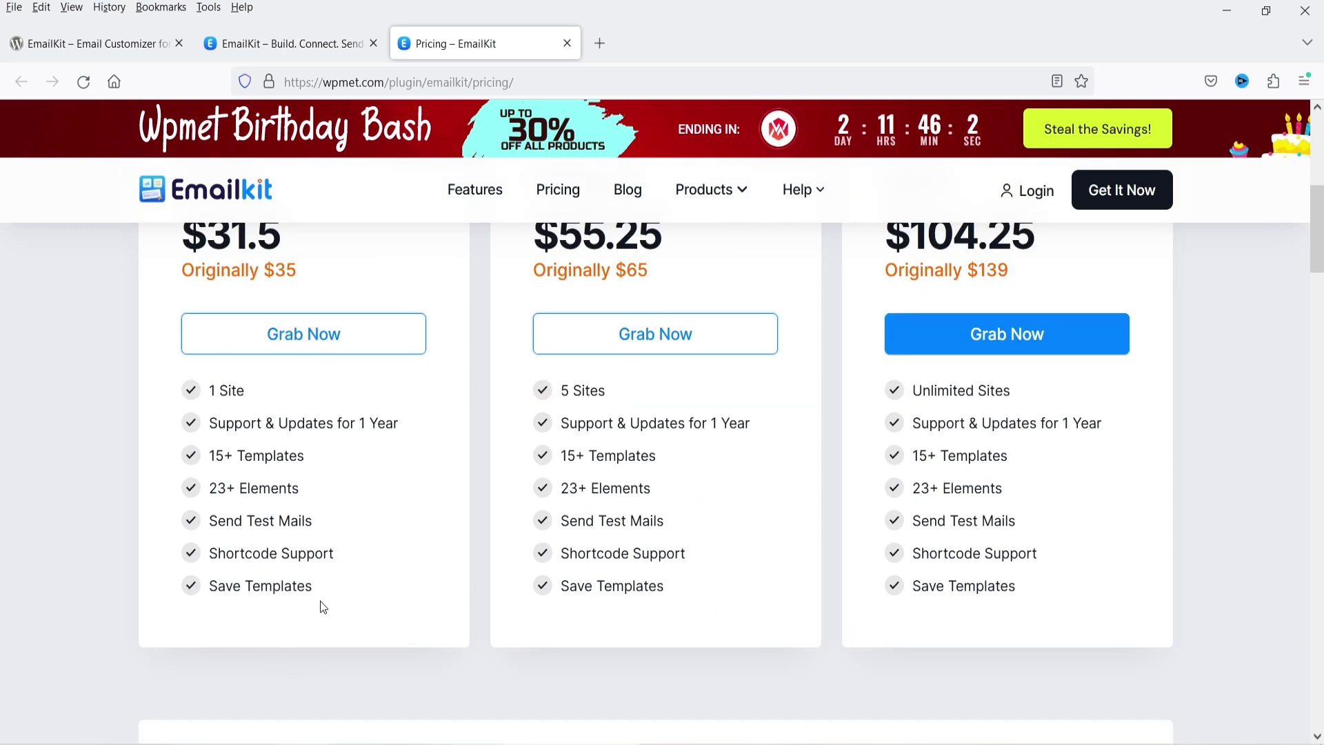
pyautogui.scroll(3, 324, 600)
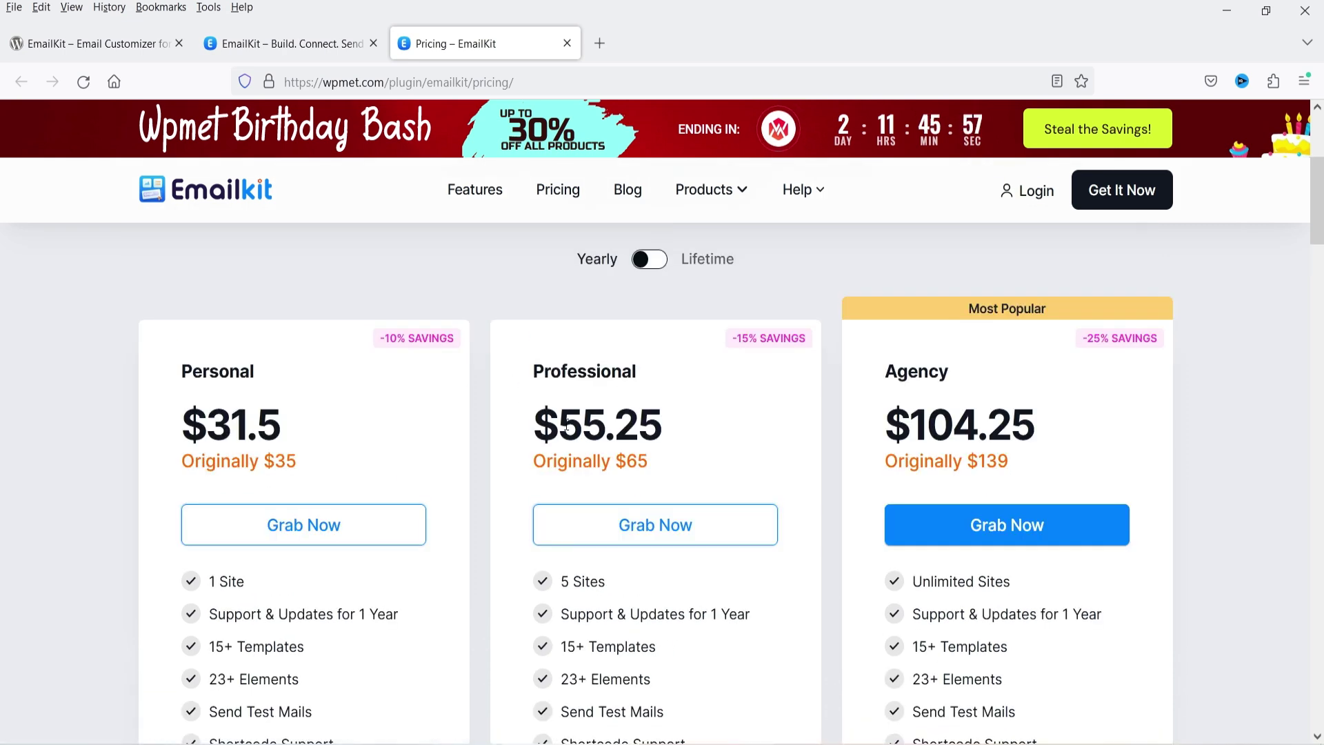
pyautogui.scroll(-1, 1288, 424)
pyautogui.scroll(-2, 1286, 426)
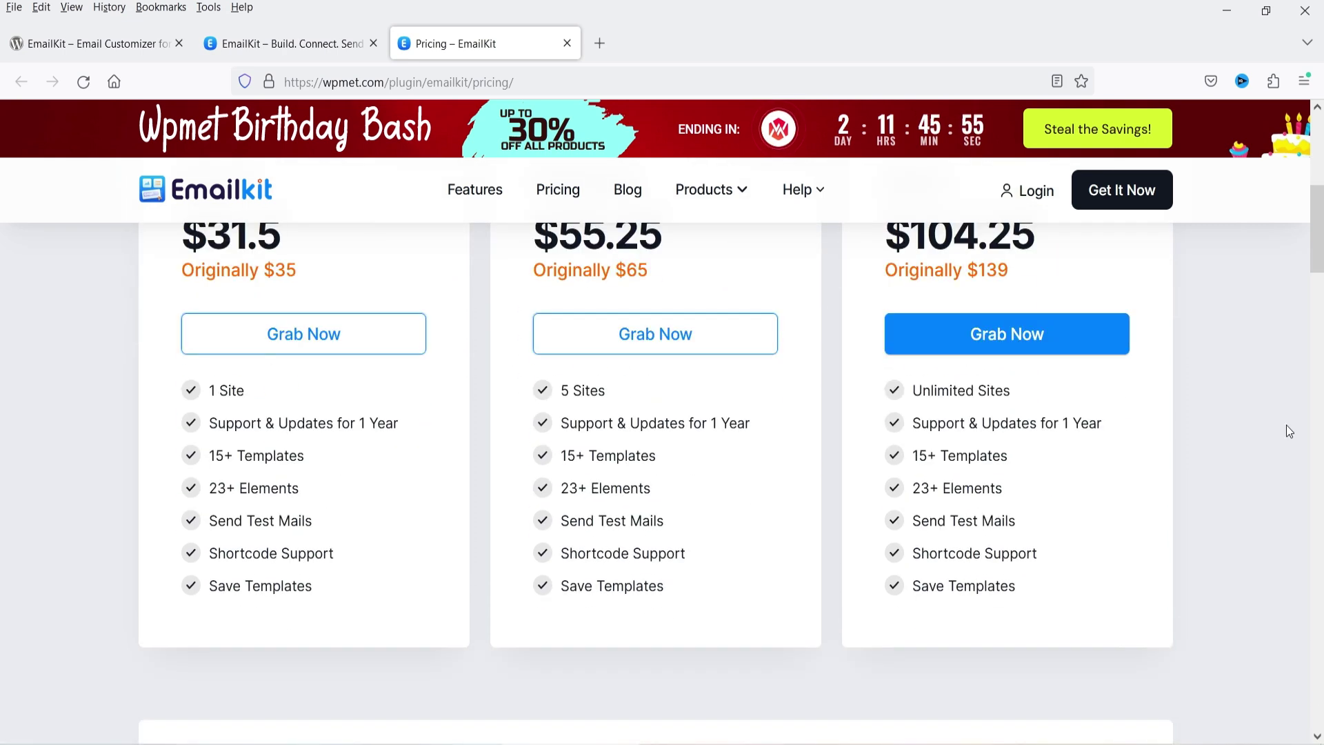
pyautogui.scroll(1, 1287, 428)
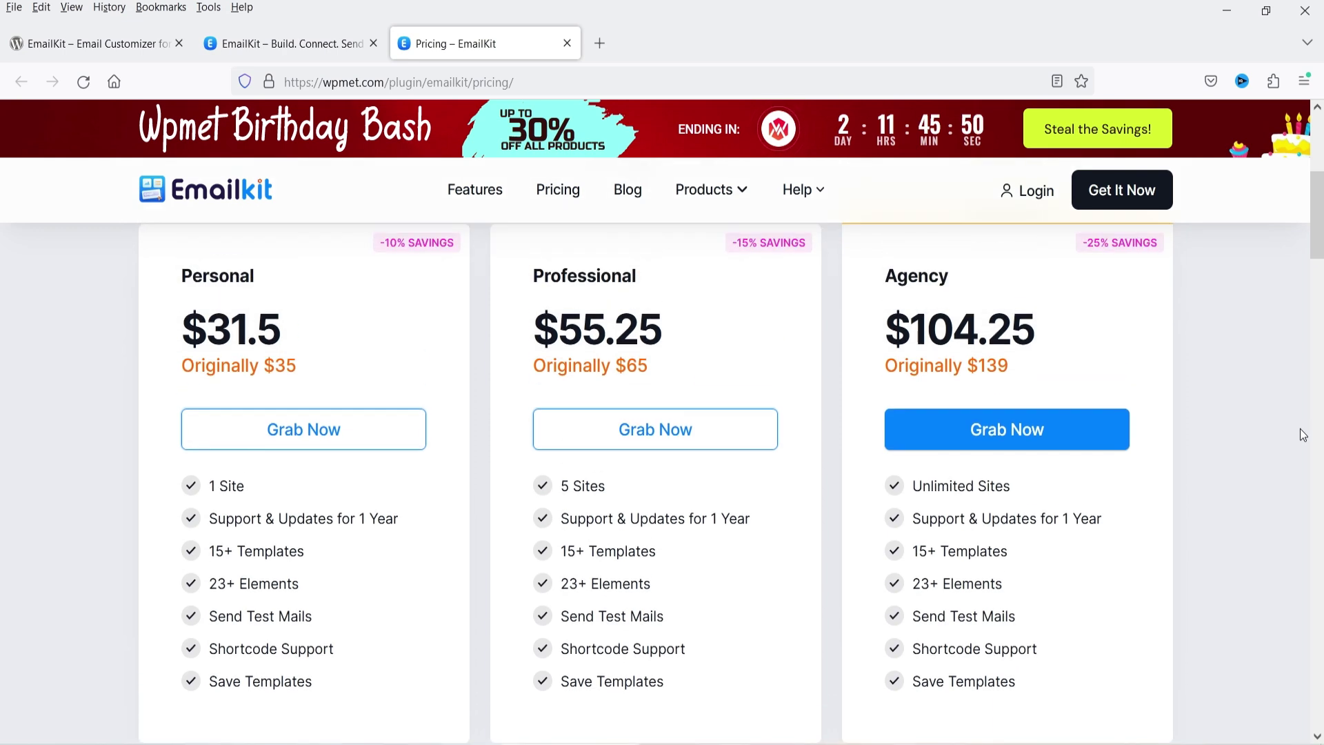
pyautogui.scroll(-8, 1302, 435)
pyautogui.scroll(15, 1303, 434)
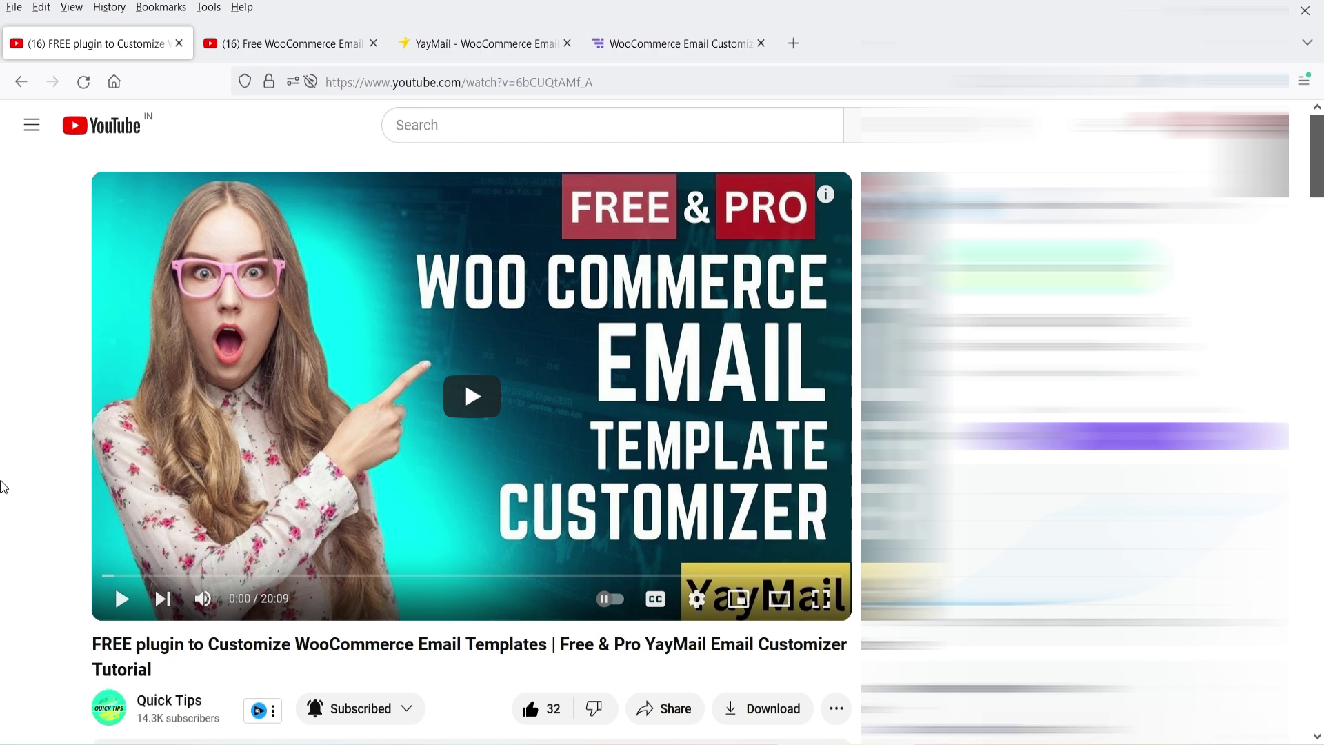
# Review YayMail Pro pricing, the themehigh Email Customizer page and the free customizer video.
pyautogui.click(460, 51)
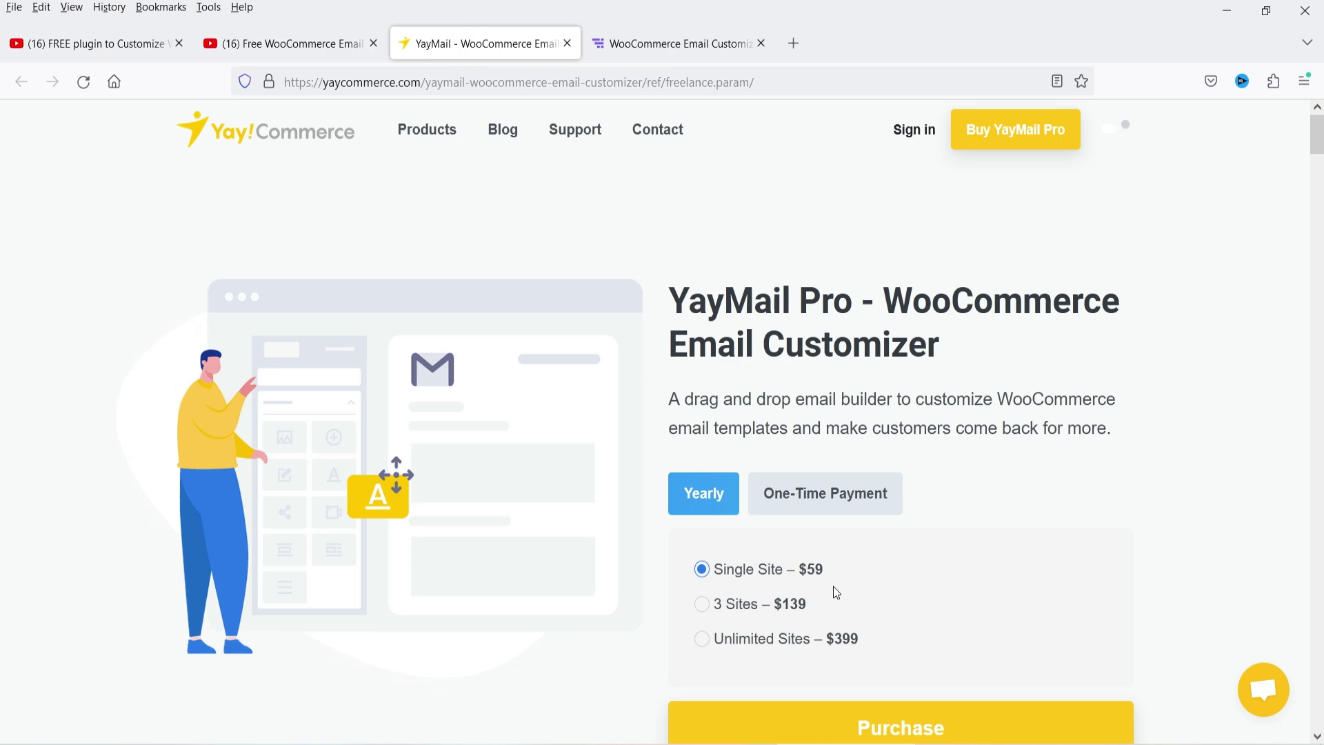
pyautogui.click(263, 49)
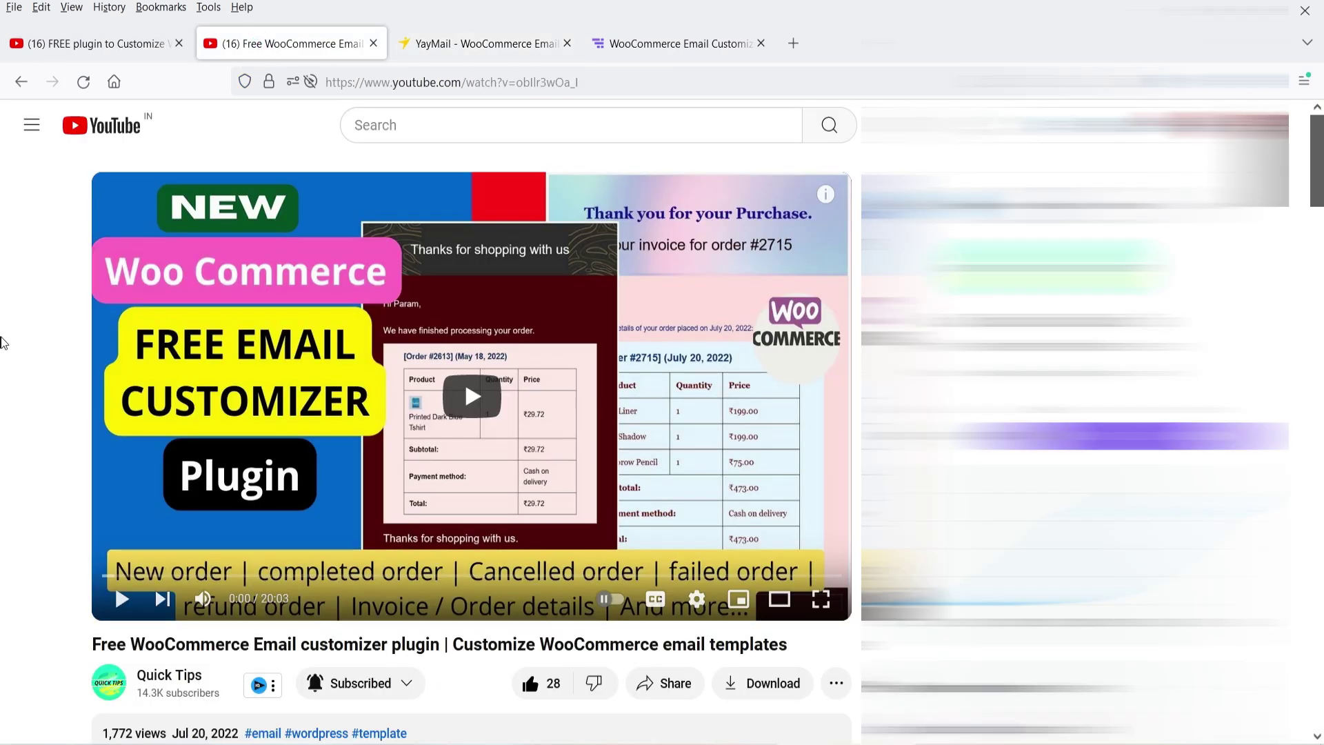
pyautogui.click(668, 31)
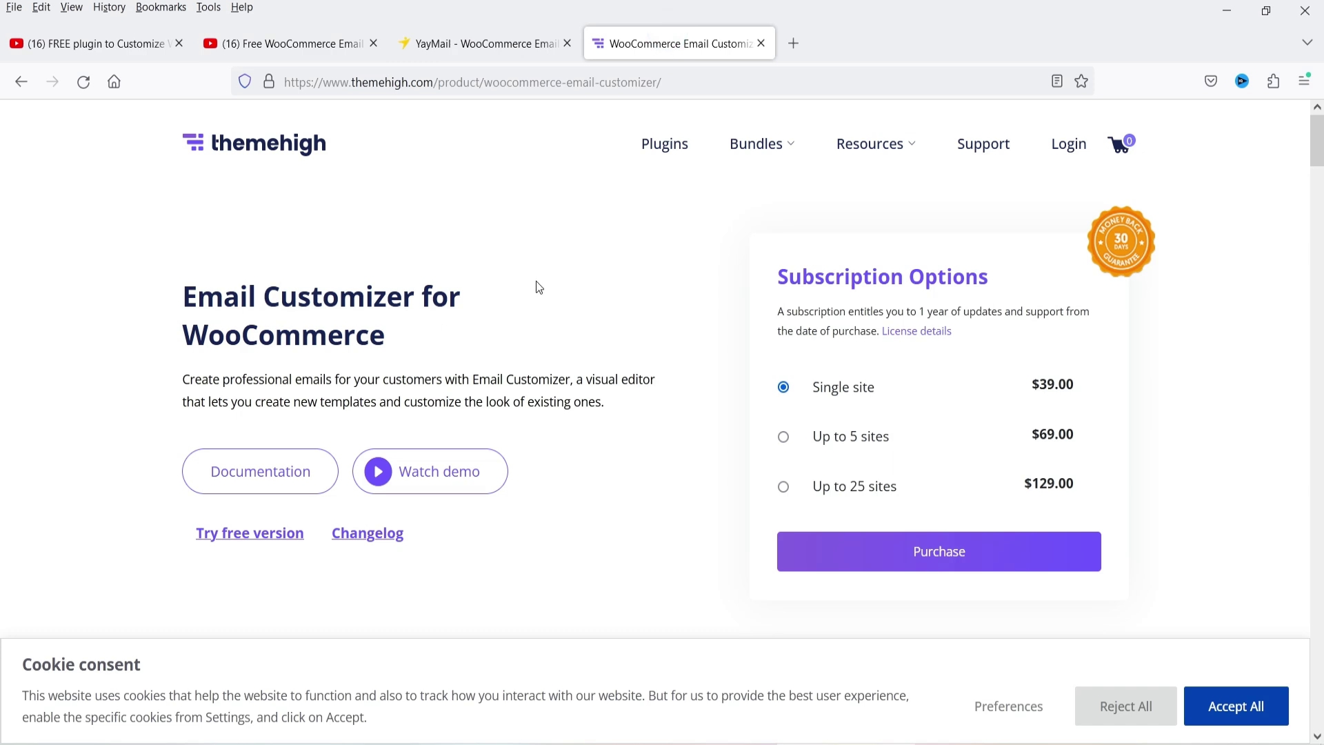
pyautogui.click(283, 45)
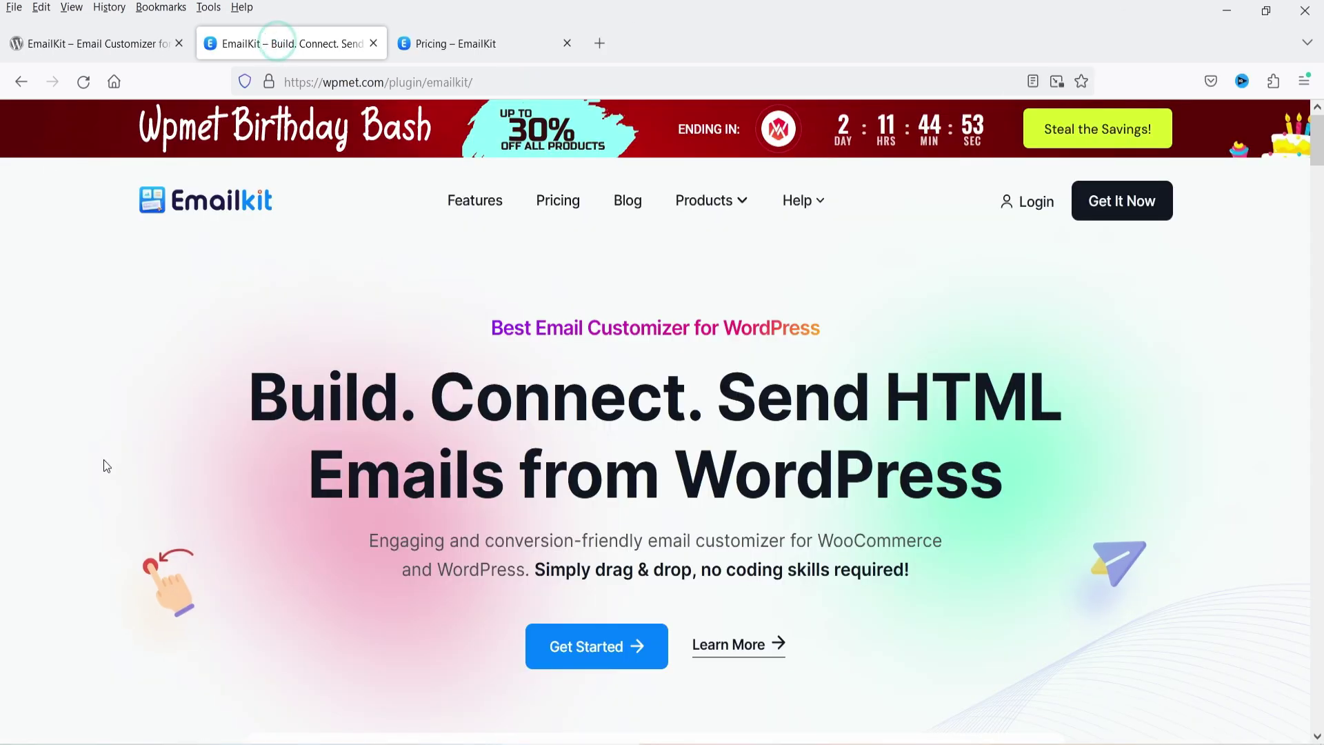
# Check the EmailKit plugin directory and product homepage, then go to the store's admin dashboard.
pyautogui.click(86, 40)
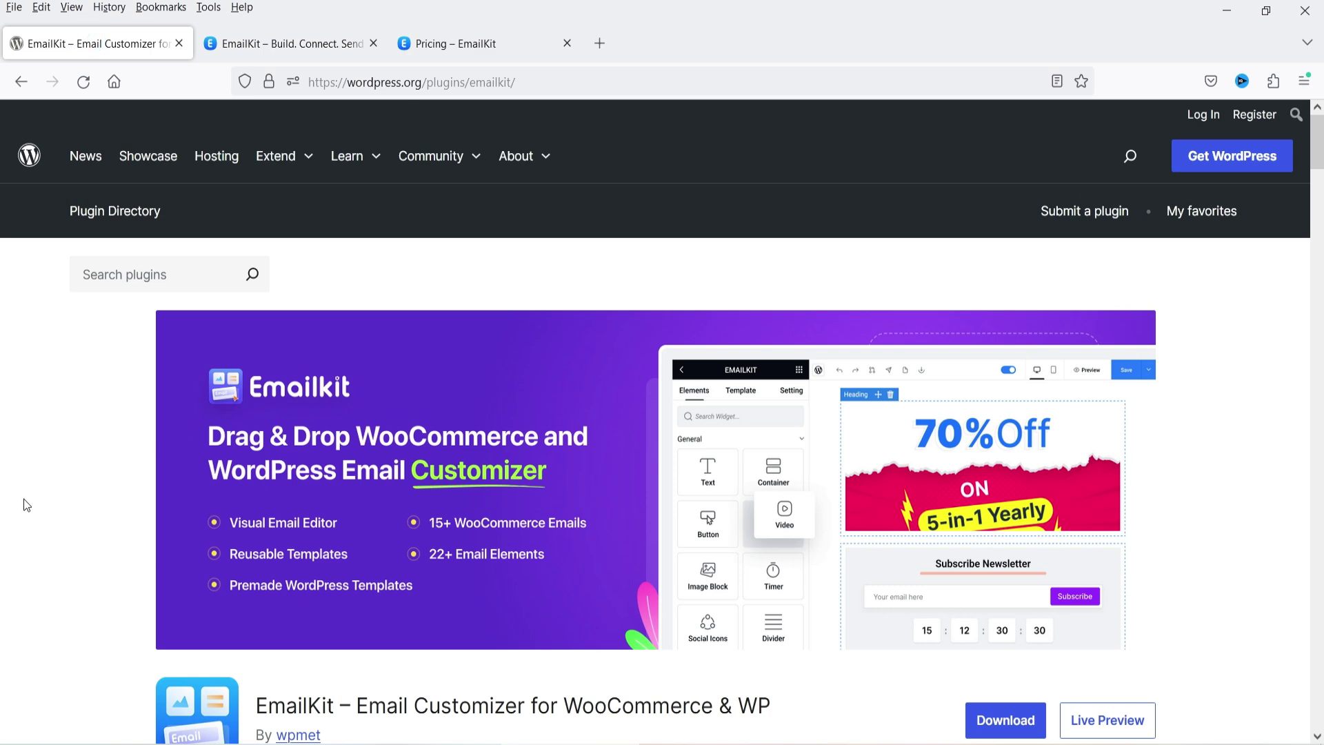
pyautogui.click(276, 43)
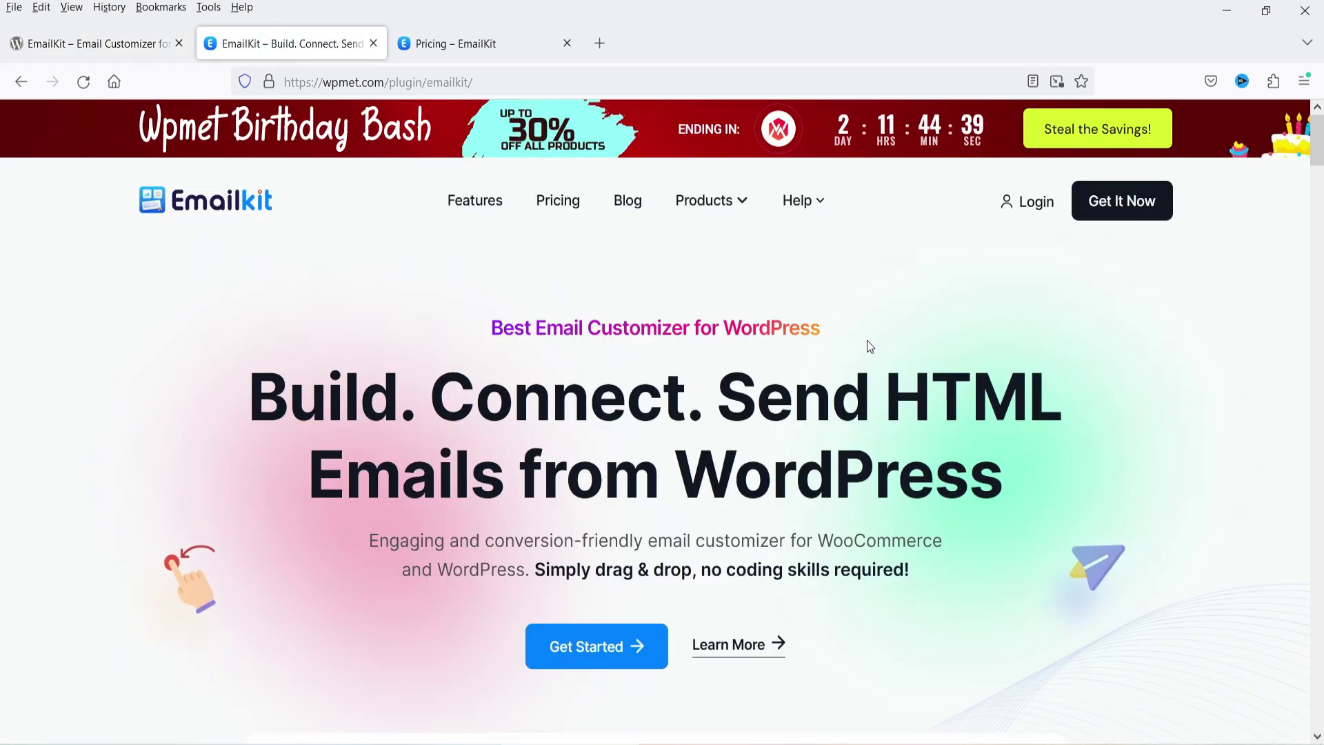
pyautogui.moveTo(703, 200)
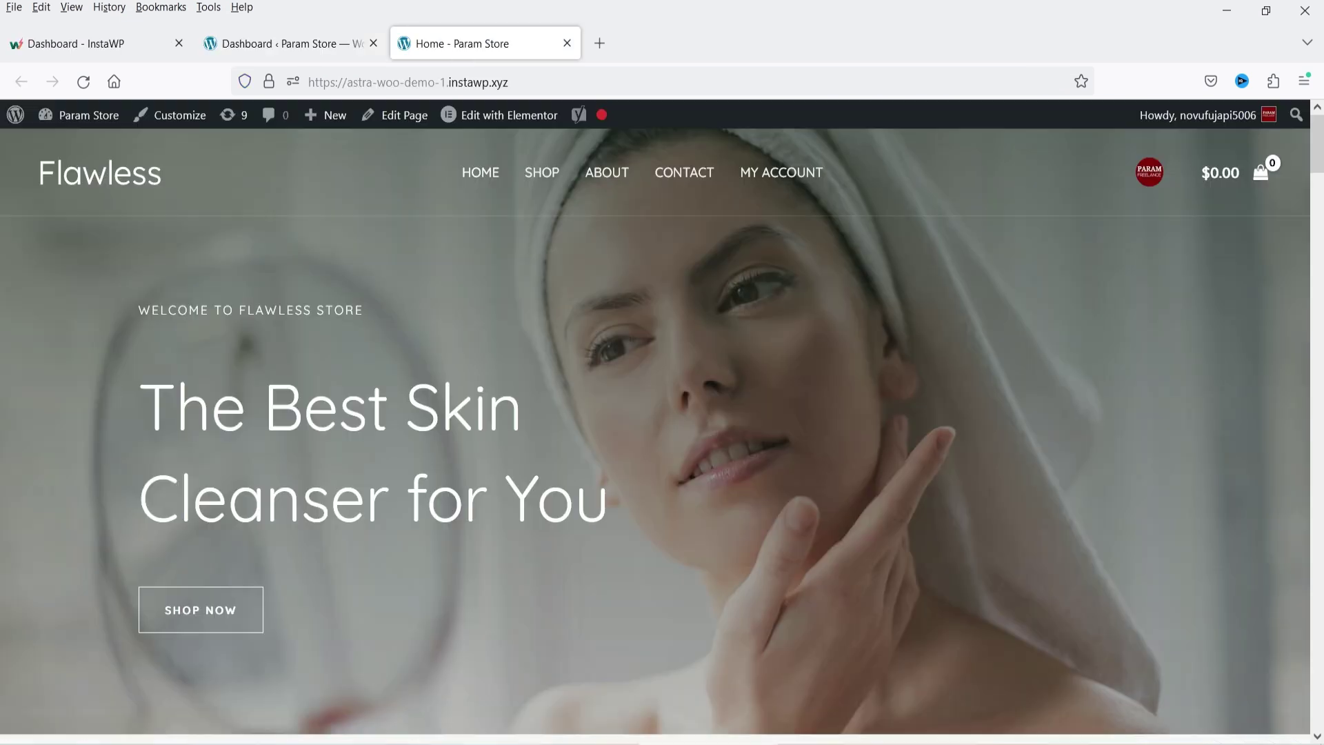
pyautogui.click(293, 44)
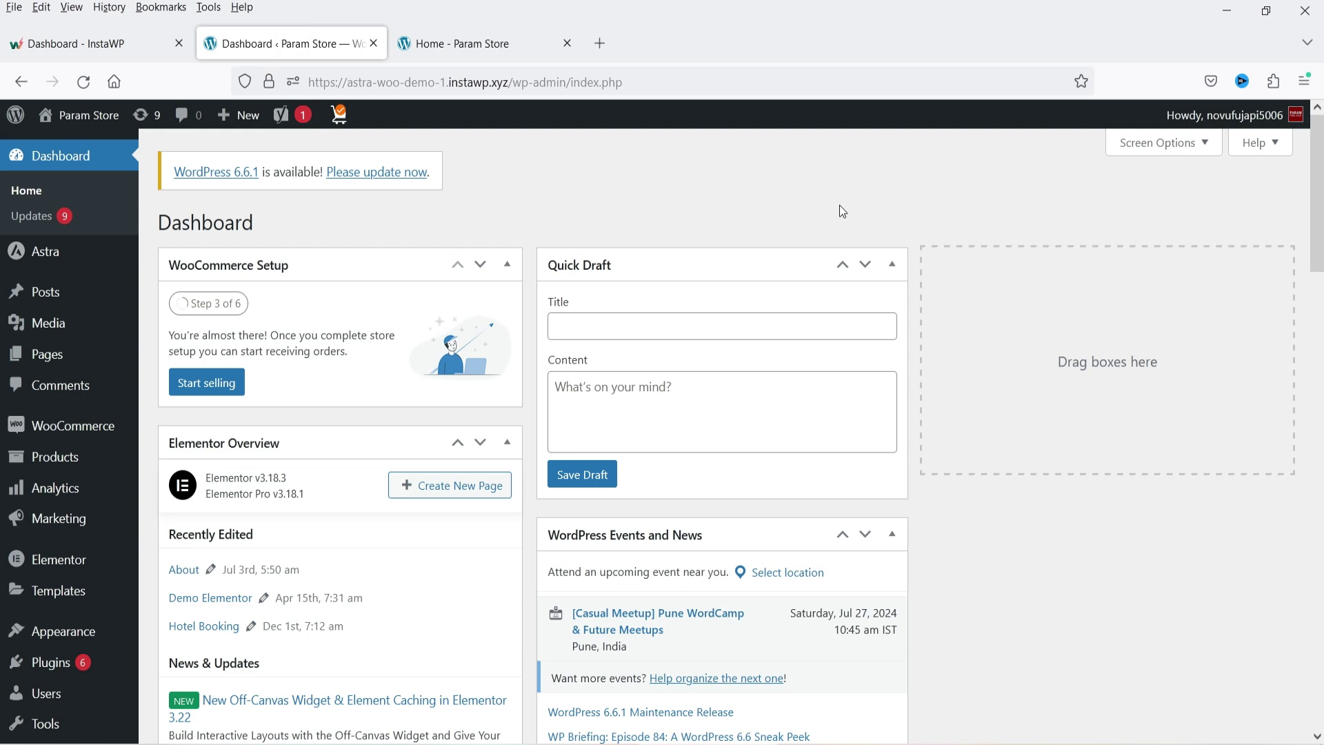
# Search Add New Plugins for 'emailkit', then install and activate EmailKit.
pyautogui.moveTo(41, 663)
pyautogui.click(205, 668)
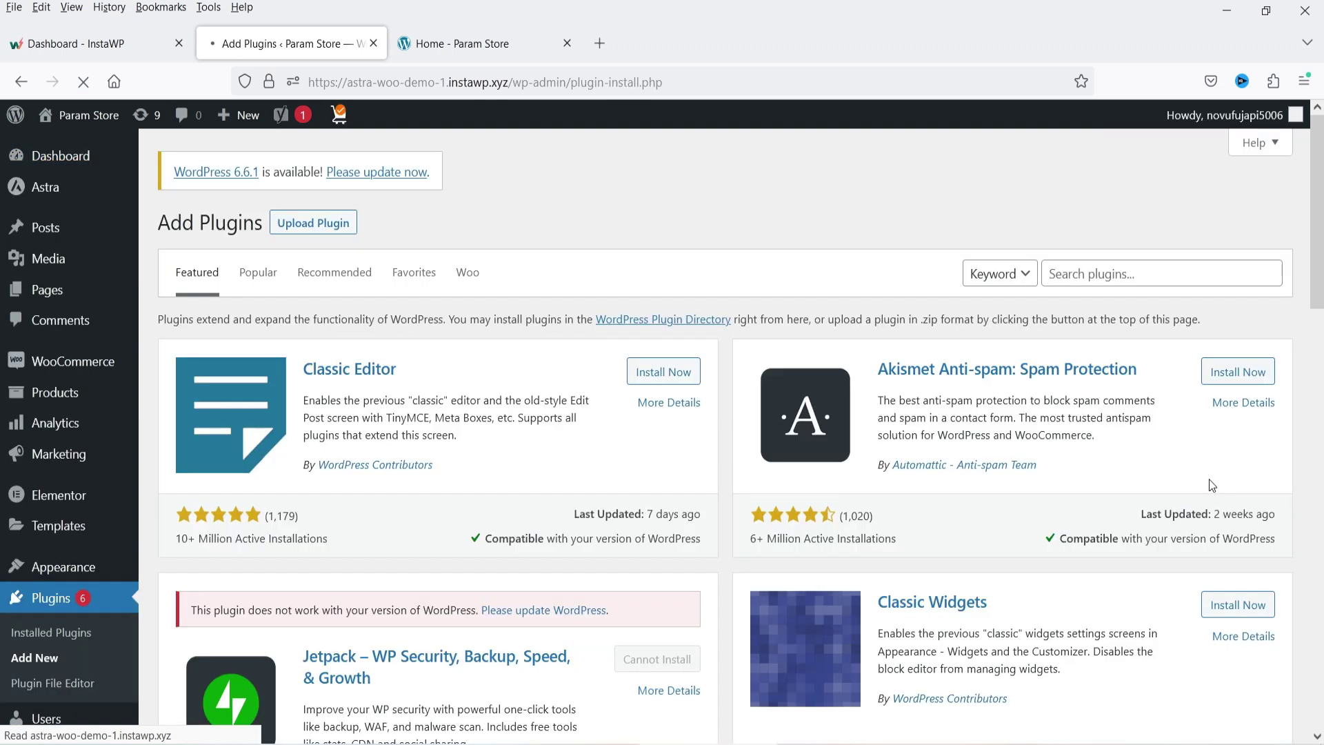
pyautogui.click(1081, 269)
pyautogui.write('emailkit')
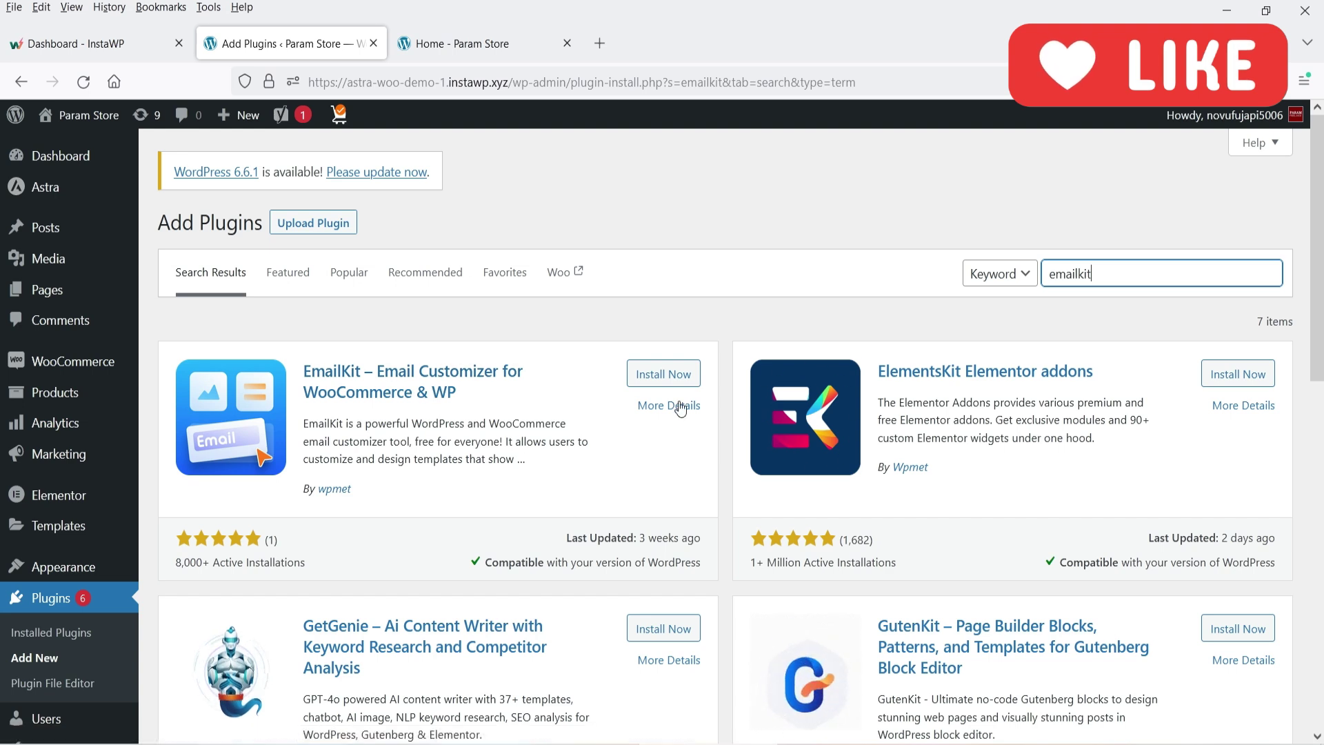
pyautogui.click(672, 375)
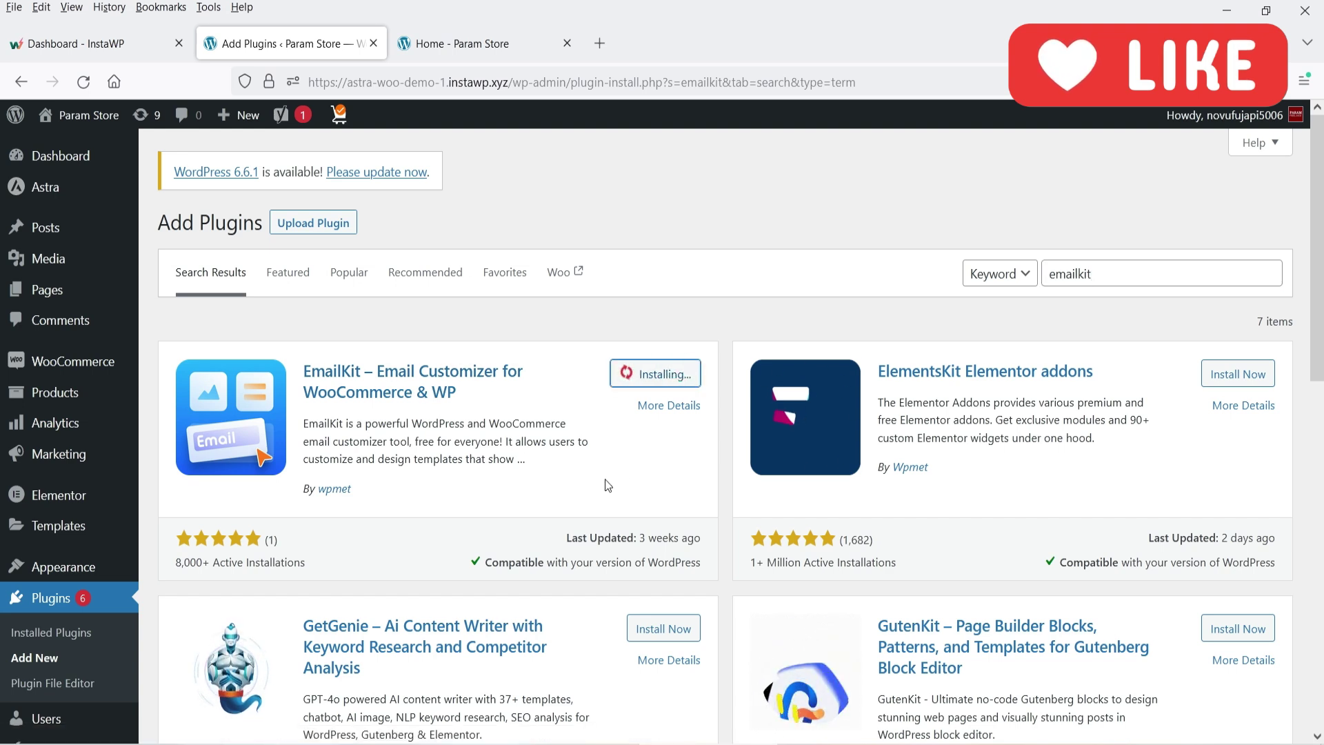
pyautogui.click(671, 373)
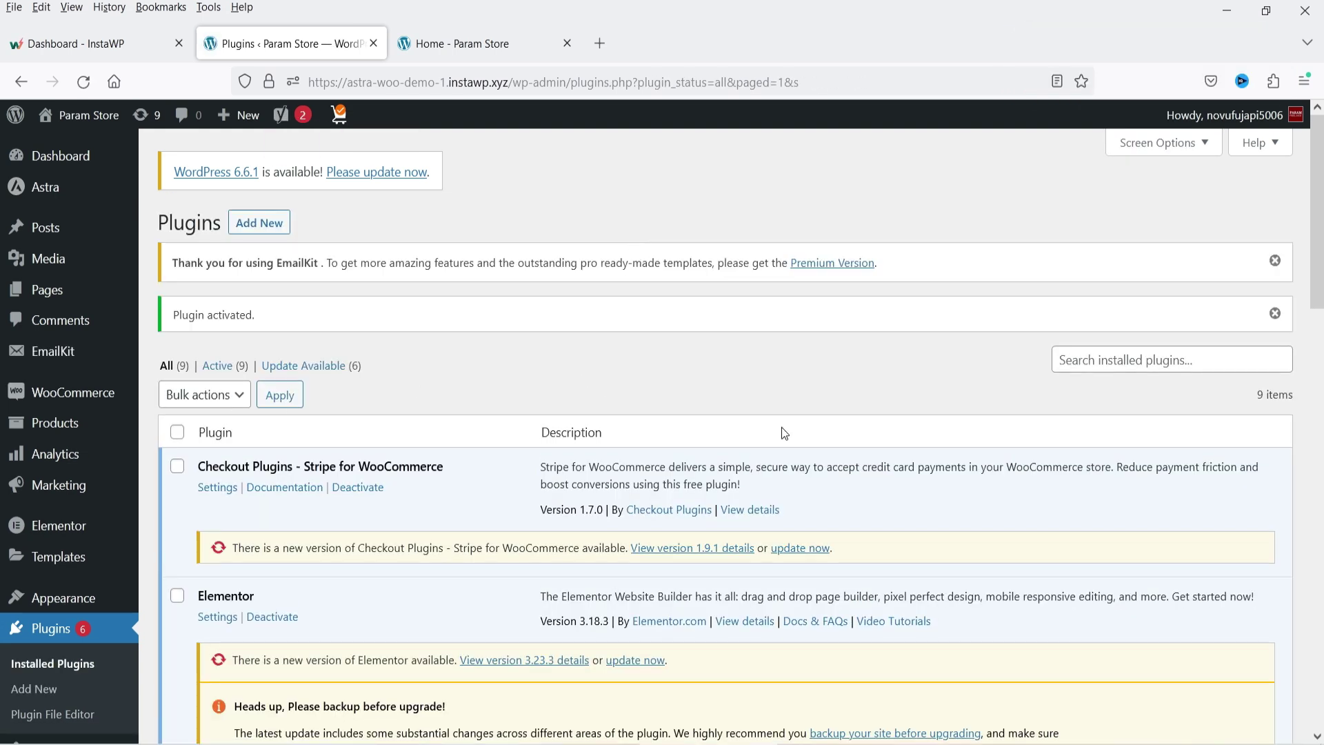
# Open EmailKit's setup wizard and turn off diagnostic data sharing.
pyautogui.moveTo(59, 363)
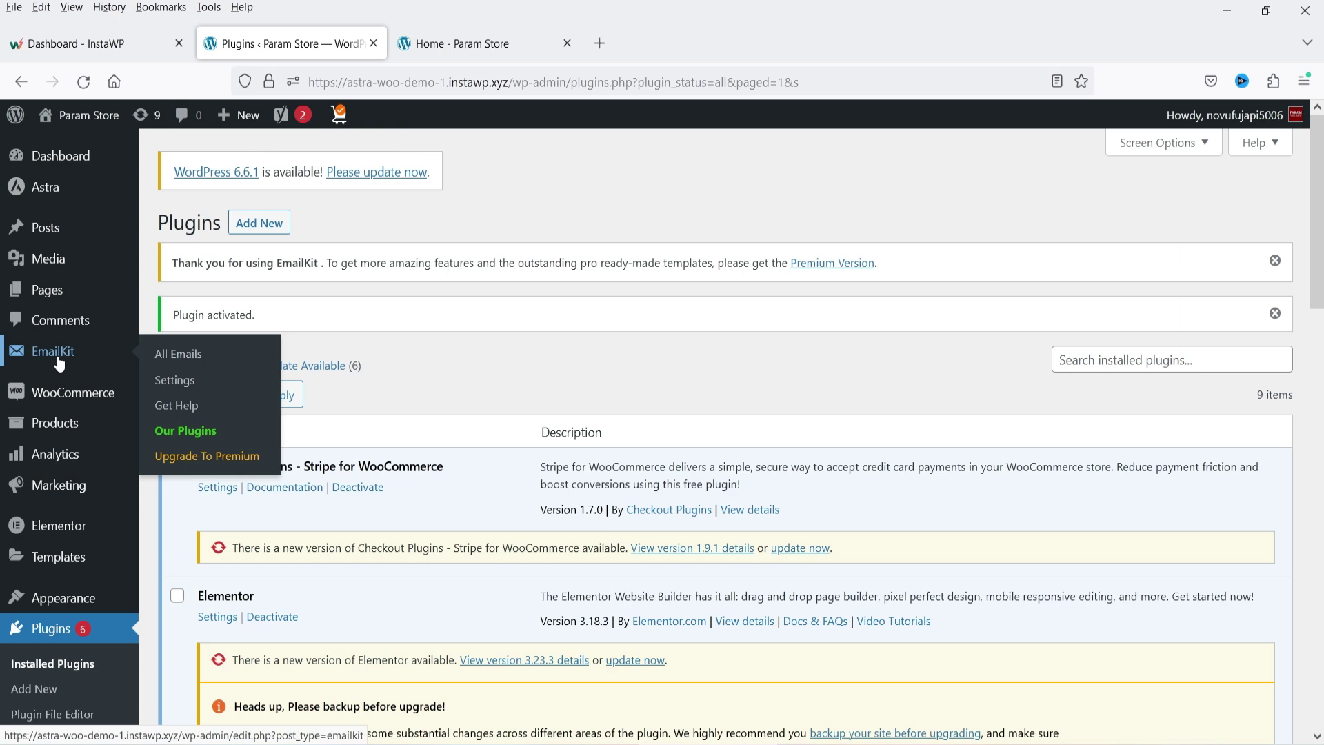
pyautogui.click(59, 363)
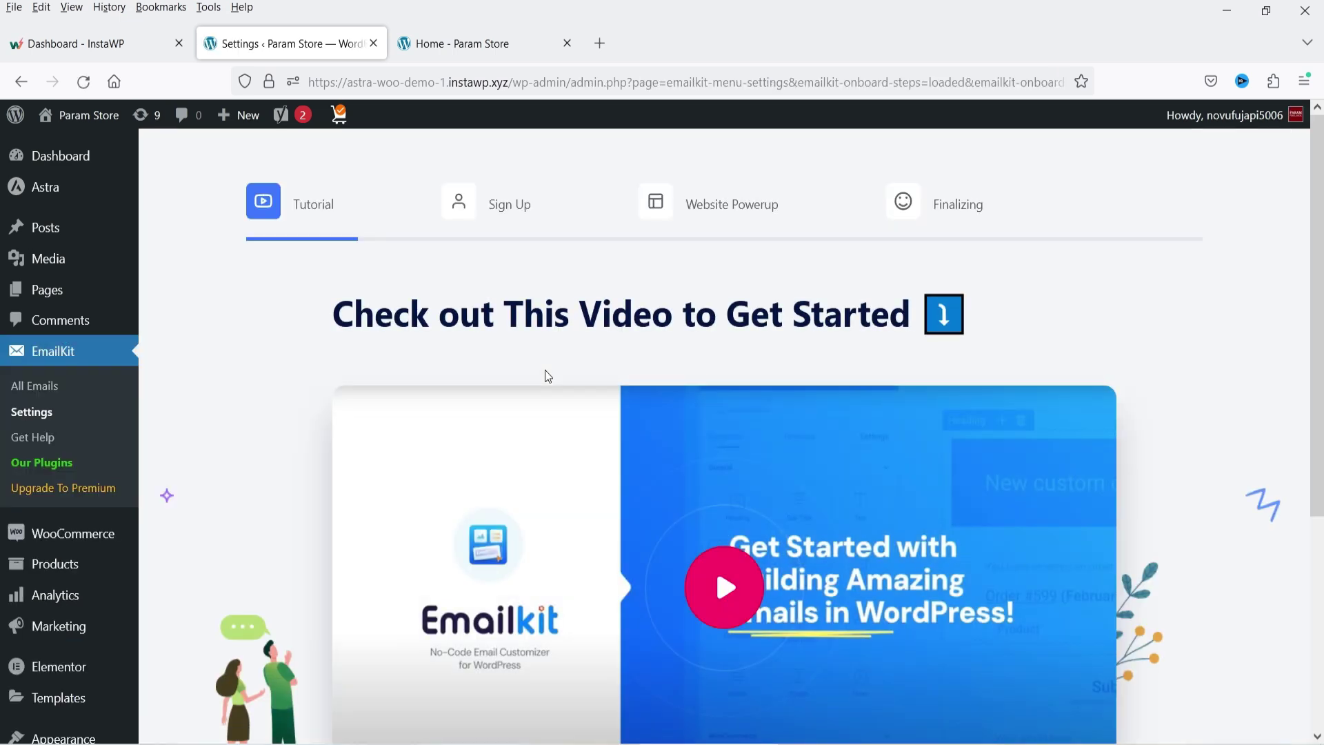
pyautogui.scroll(-2, 550, 376)
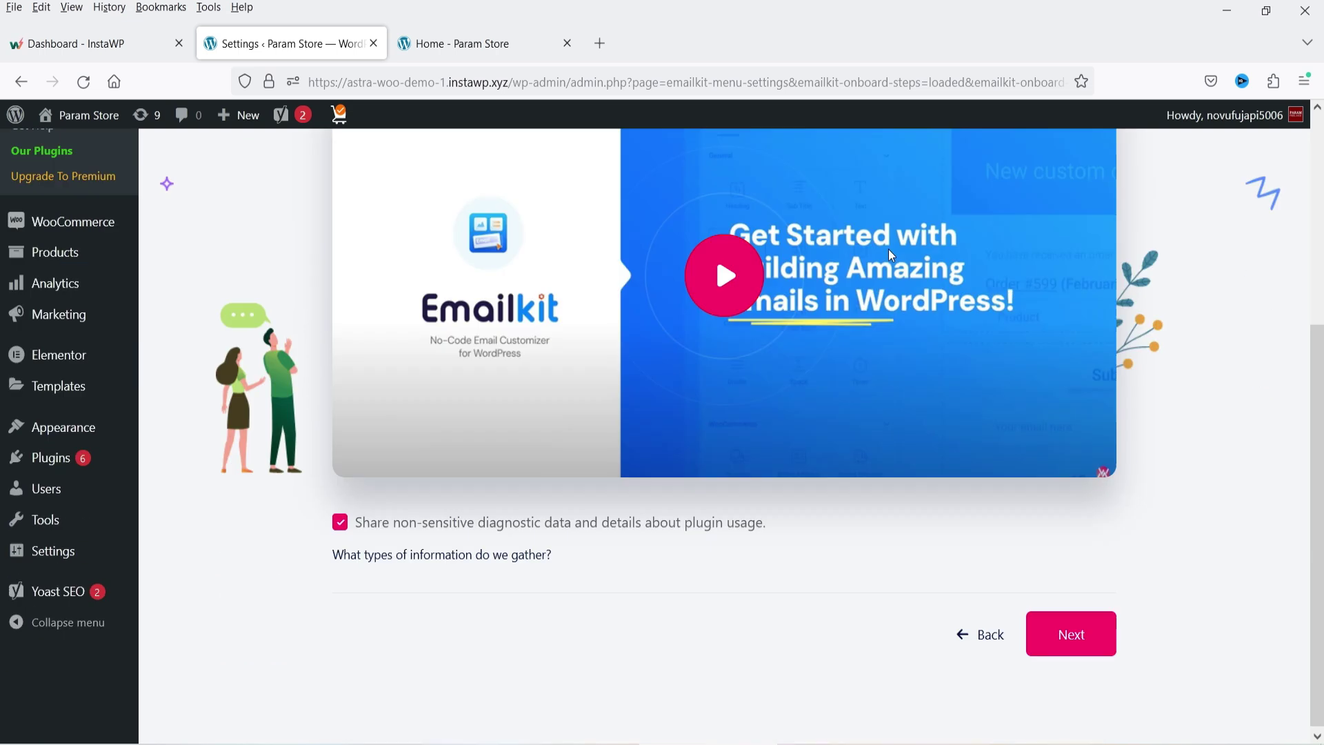
pyautogui.scroll(-3, 890, 241)
pyautogui.click(340, 521)
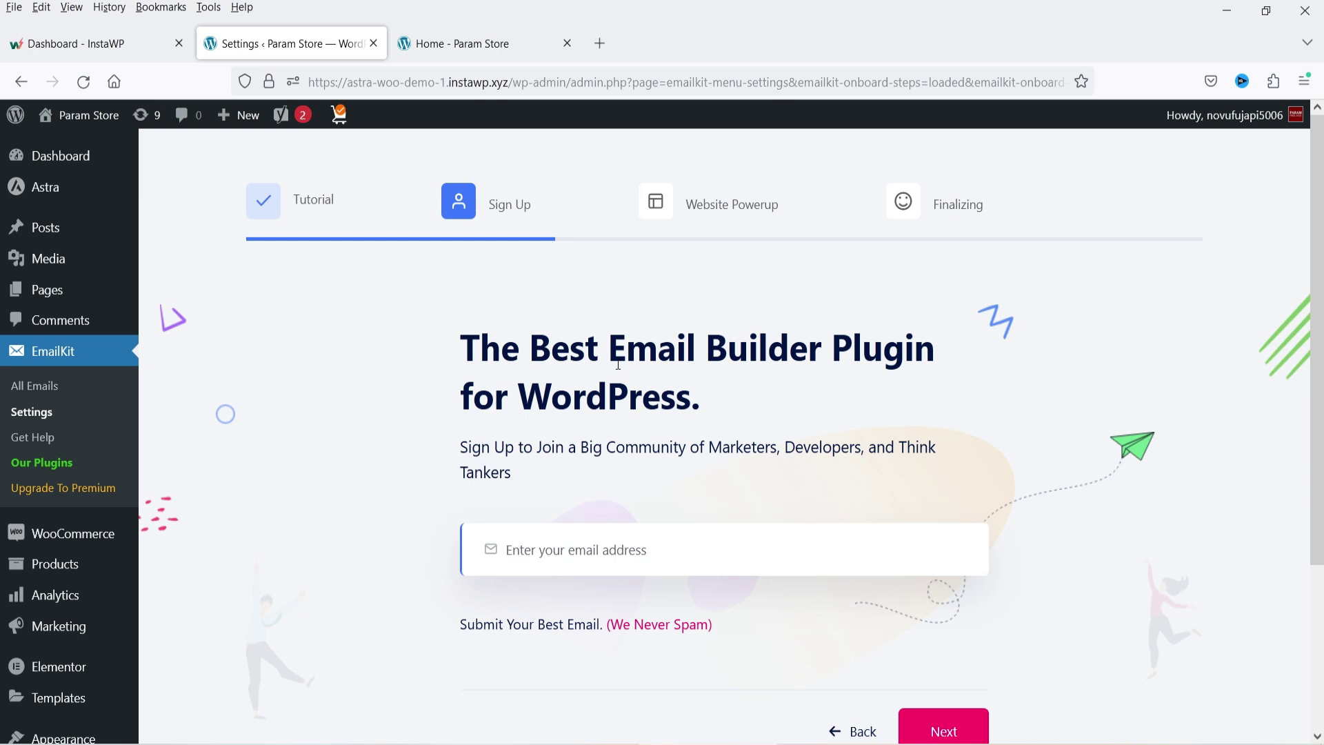
# Advance through the Website Powerup and final onboarding steps and save the settings.
pyautogui.scroll(-3, 626, 365)
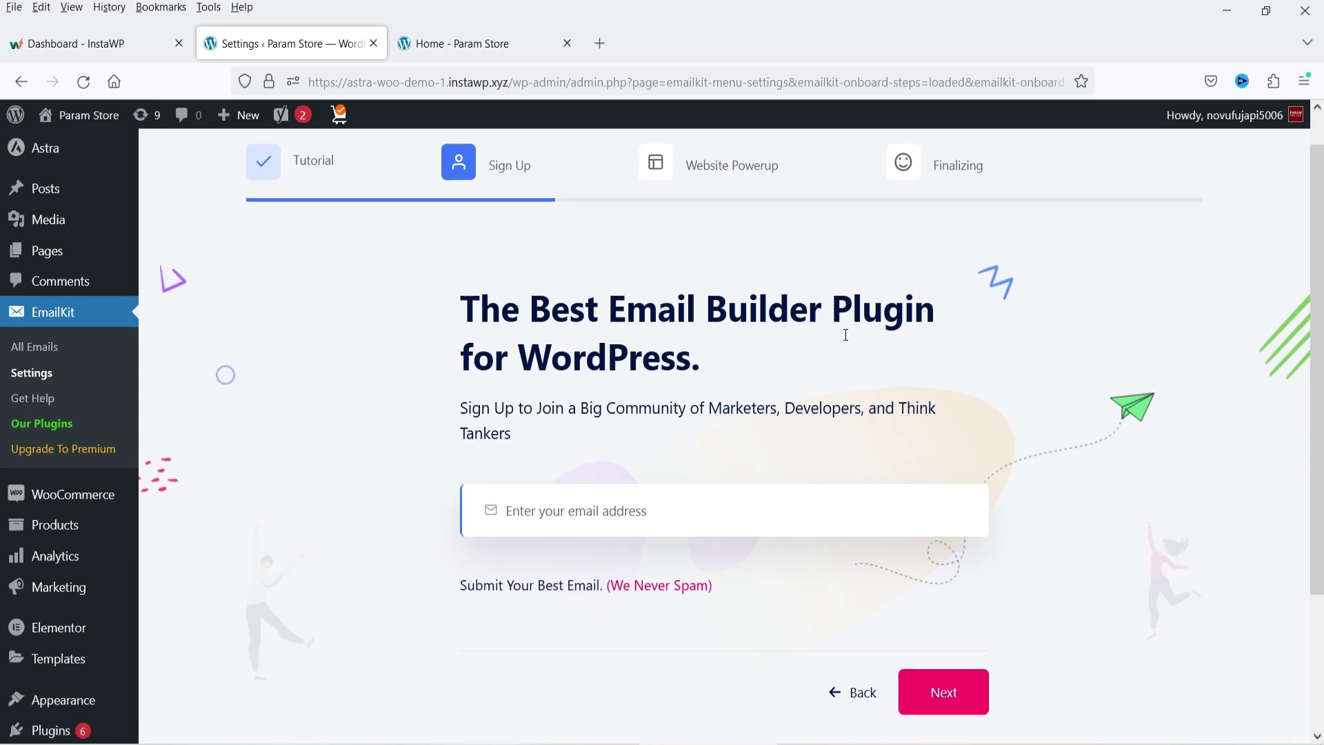
pyautogui.click(918, 548)
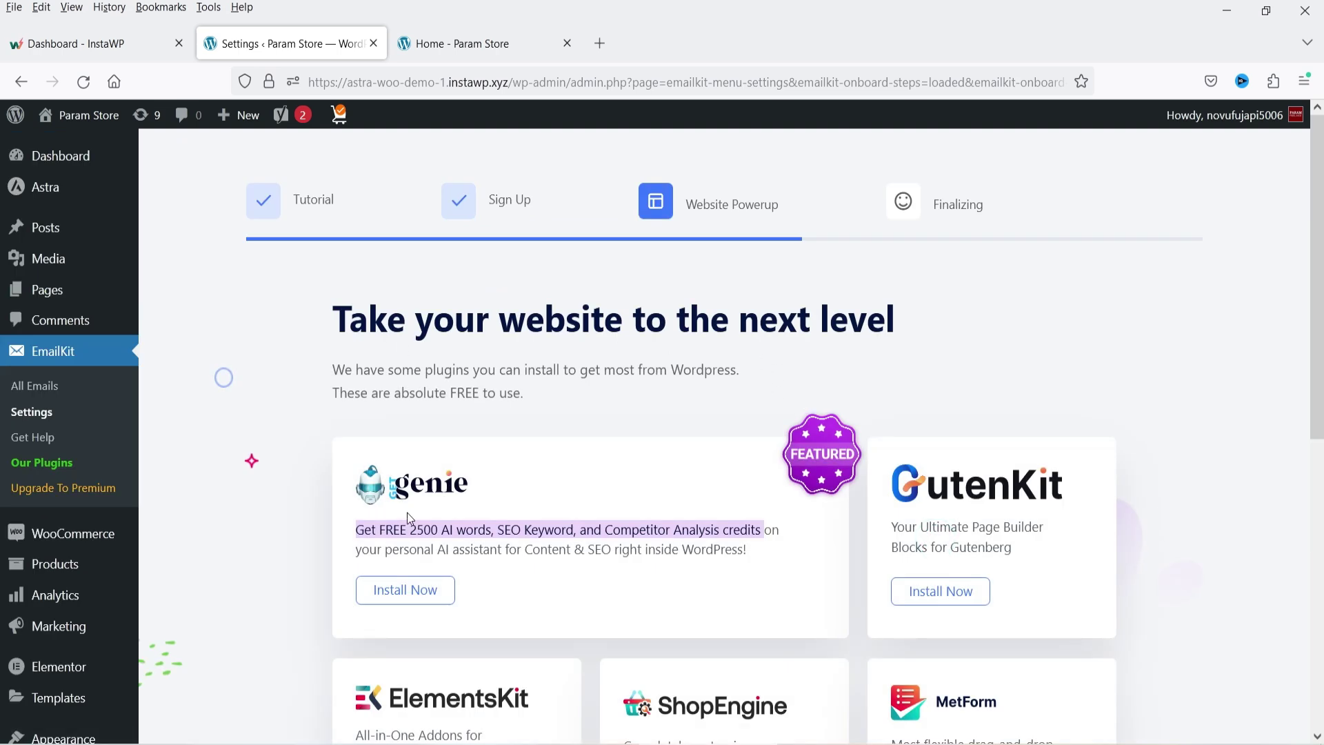
pyautogui.scroll(-4, 1227, 434)
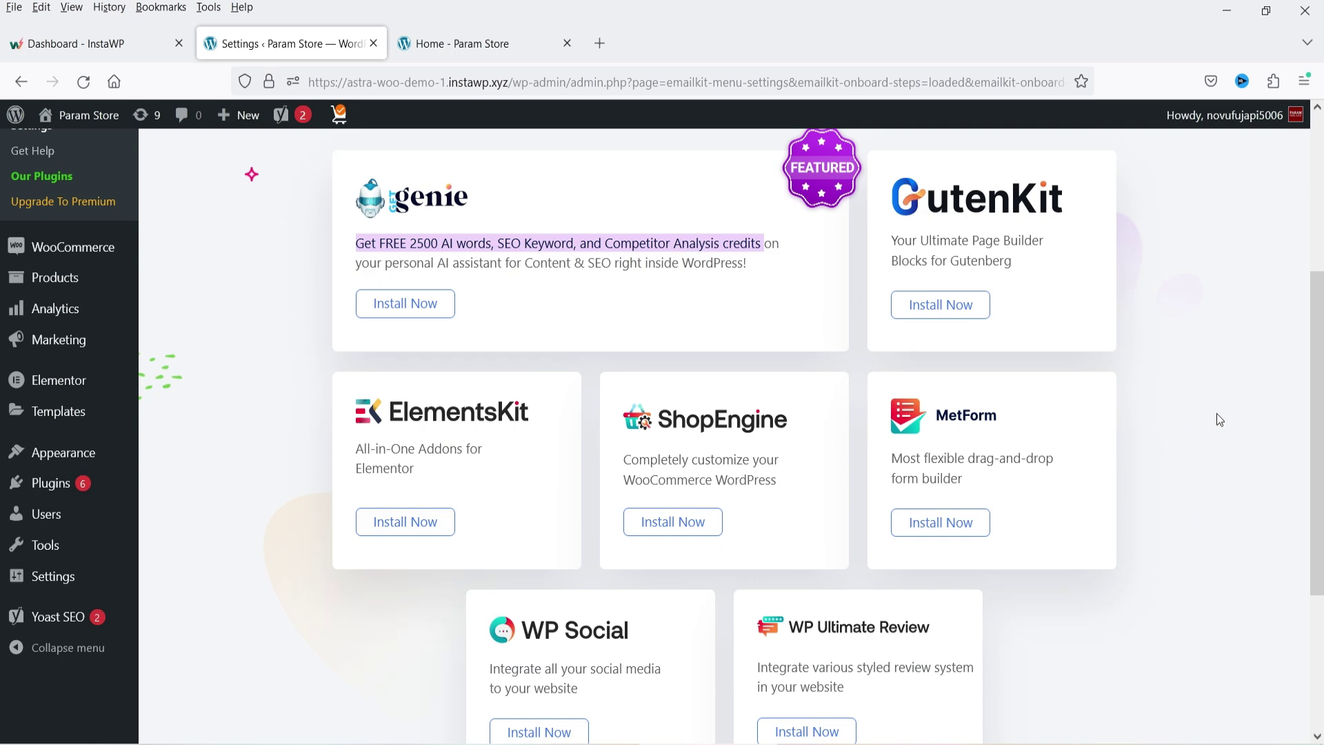
pyautogui.scroll(-3, 1214, 424)
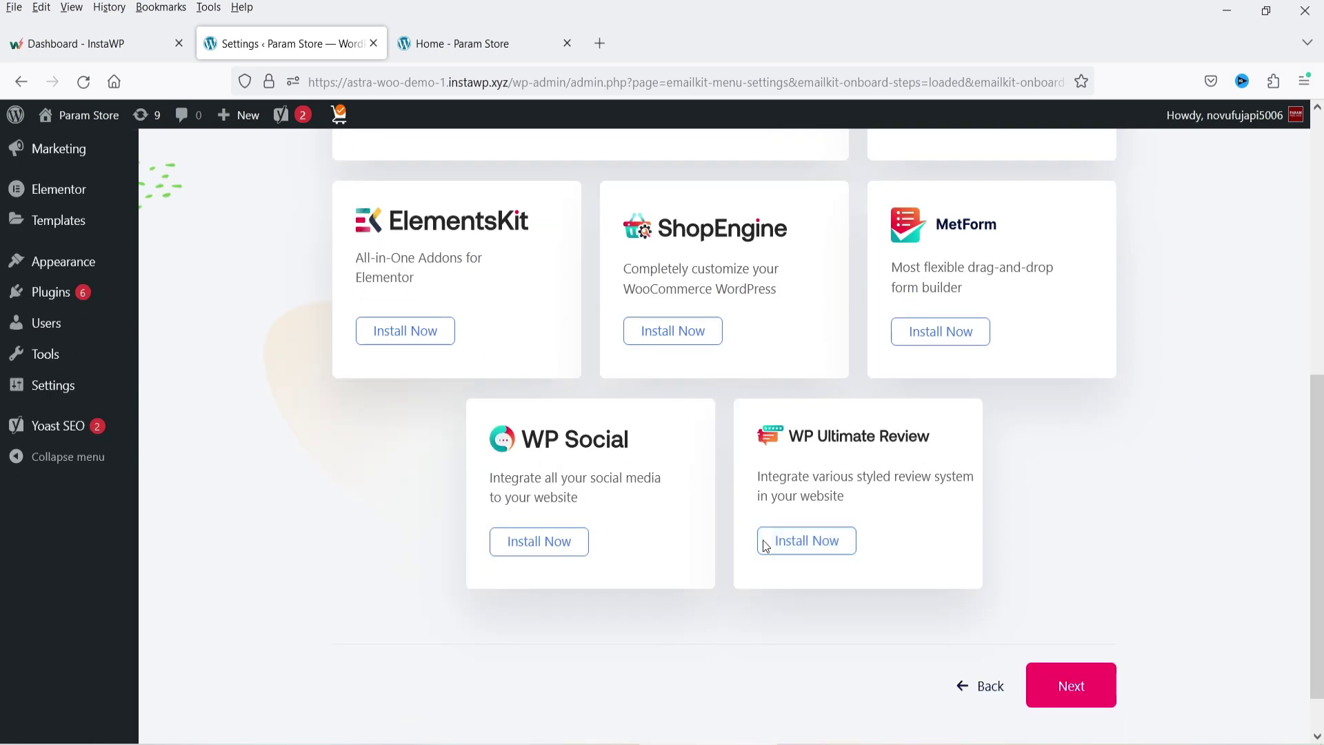
pyautogui.click(1071, 685)
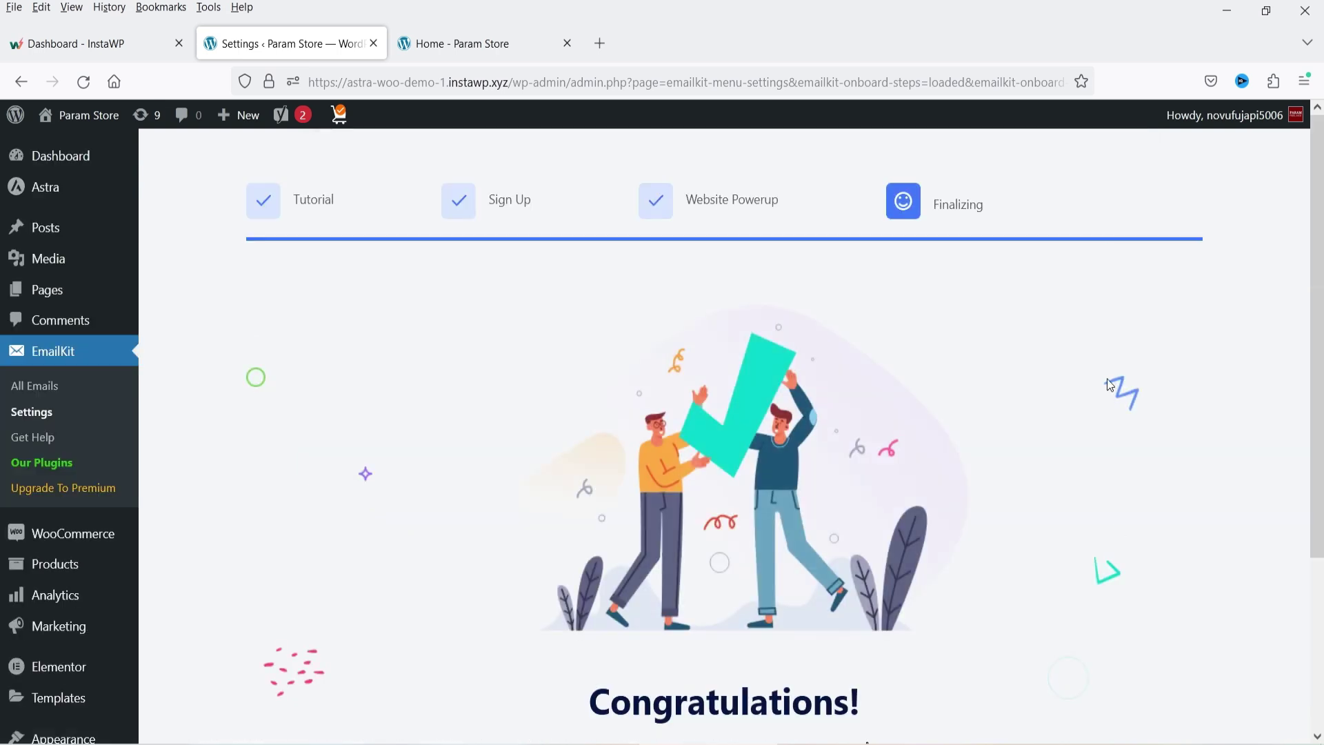
pyautogui.scroll(-3, 1114, 323)
pyautogui.click(718, 600)
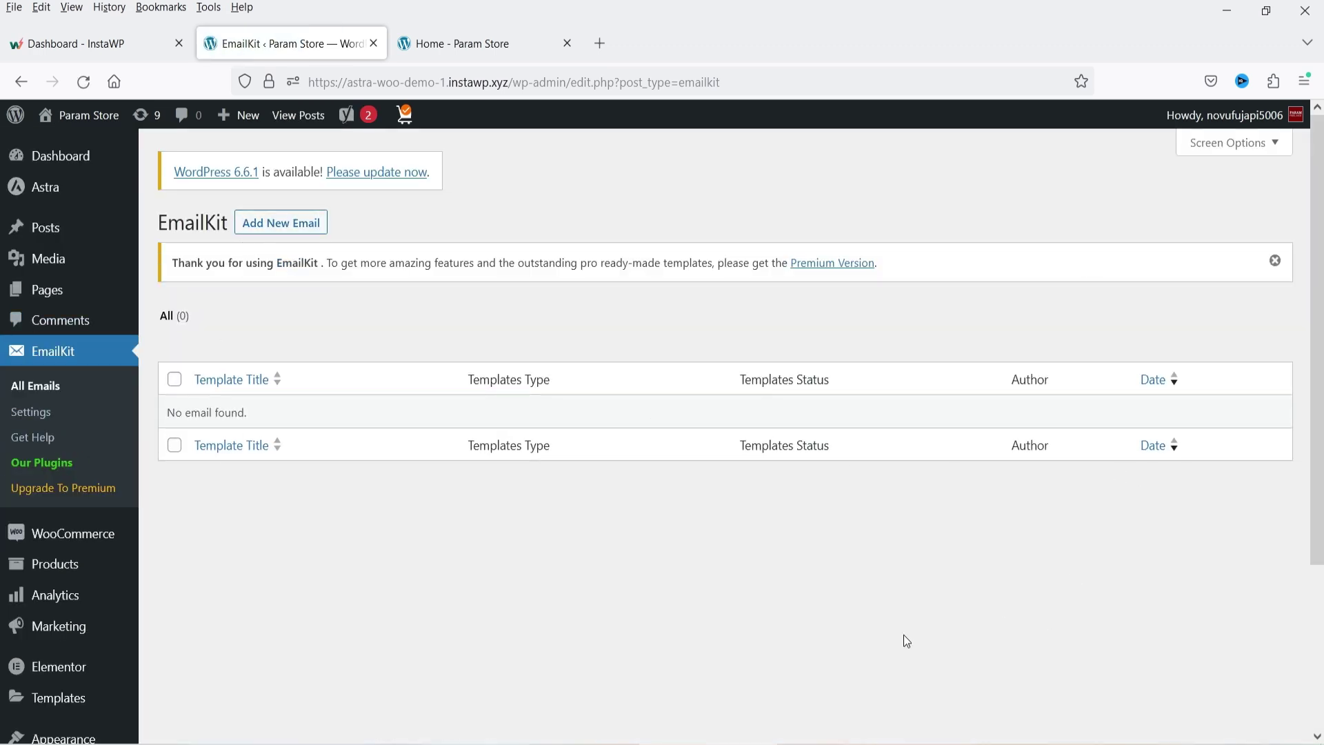
# Start a new email template named 'Demo 1'.
pyautogui.click(280, 225)
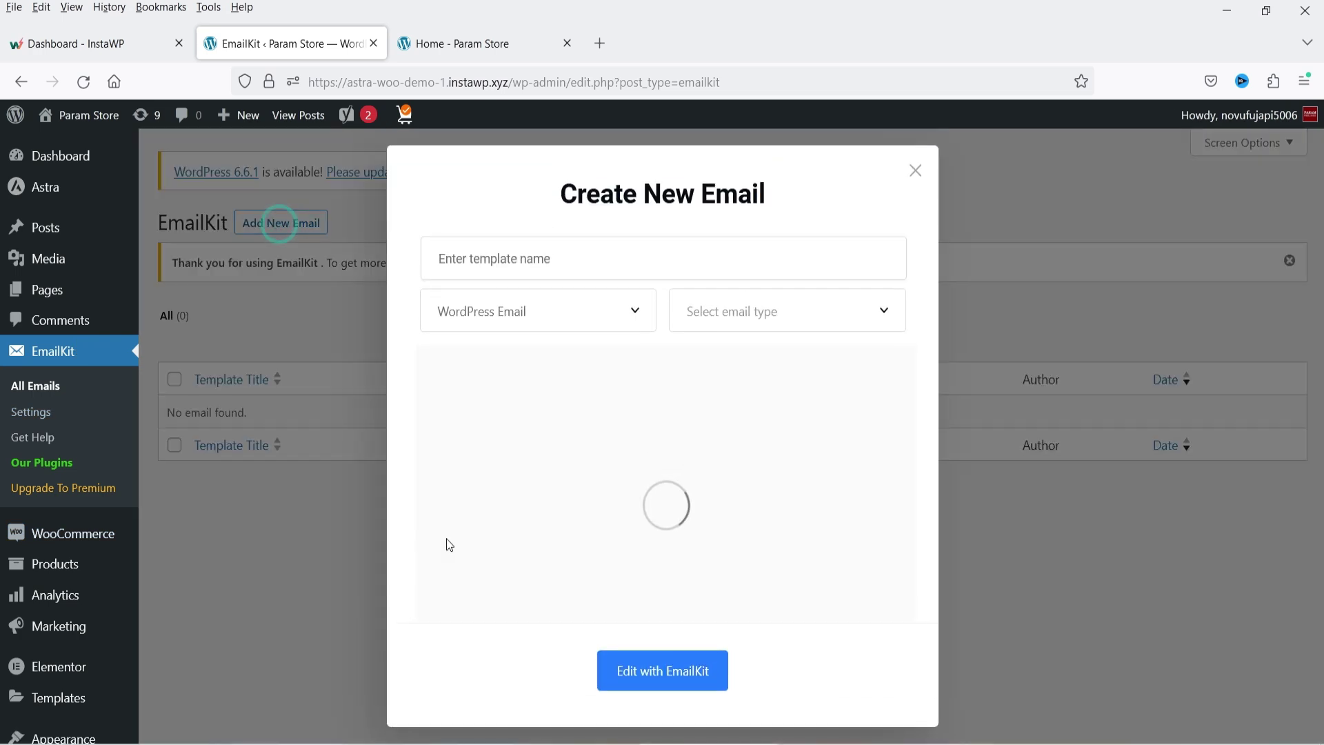
pyautogui.click(521, 255)
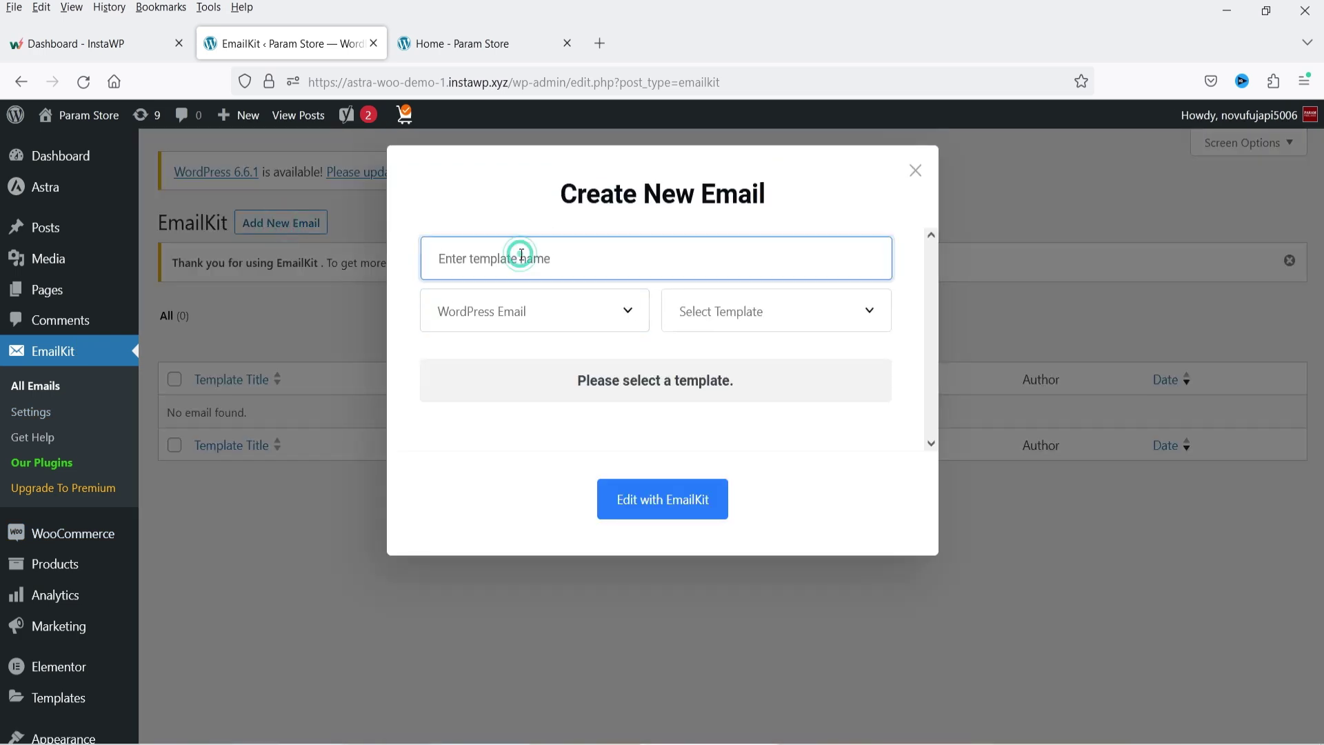
pyautogui.write('Demo 1')
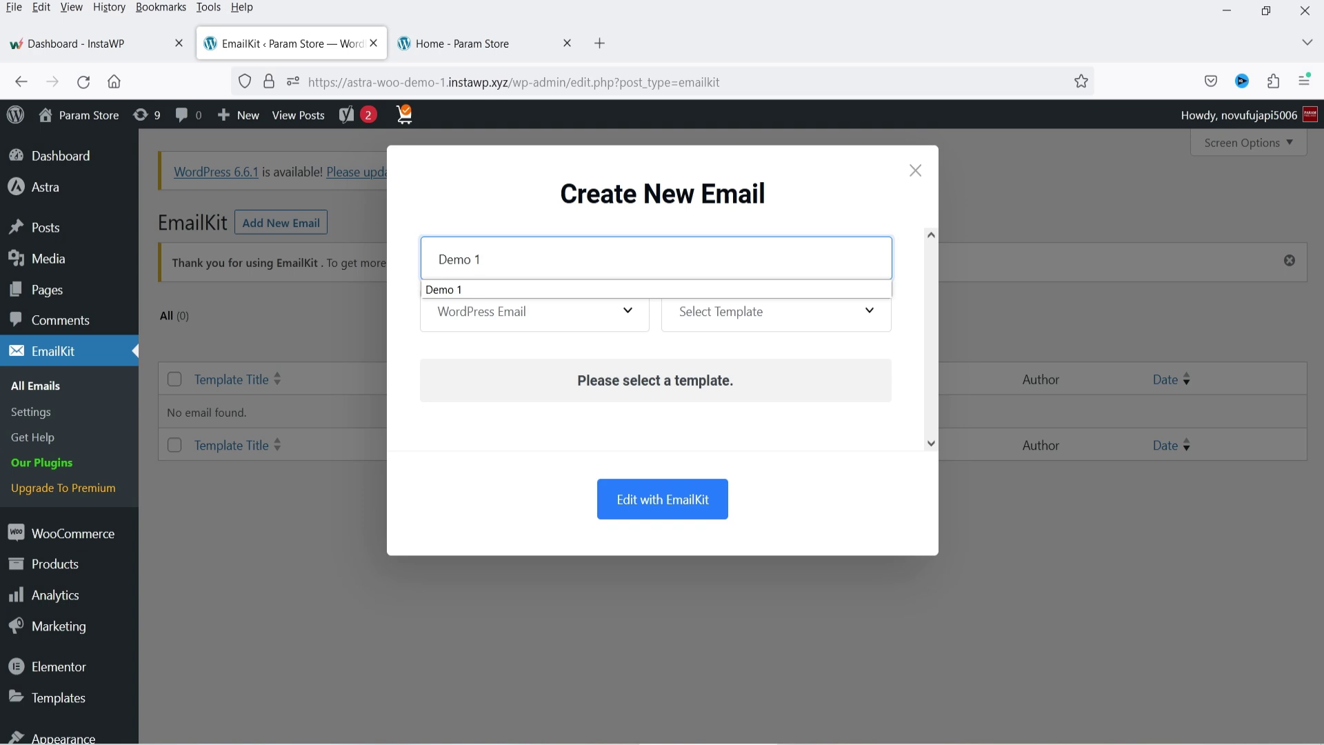
# Make it a WooCommerce email using the New Order template and open it in the builder.
pyautogui.click(508, 311)
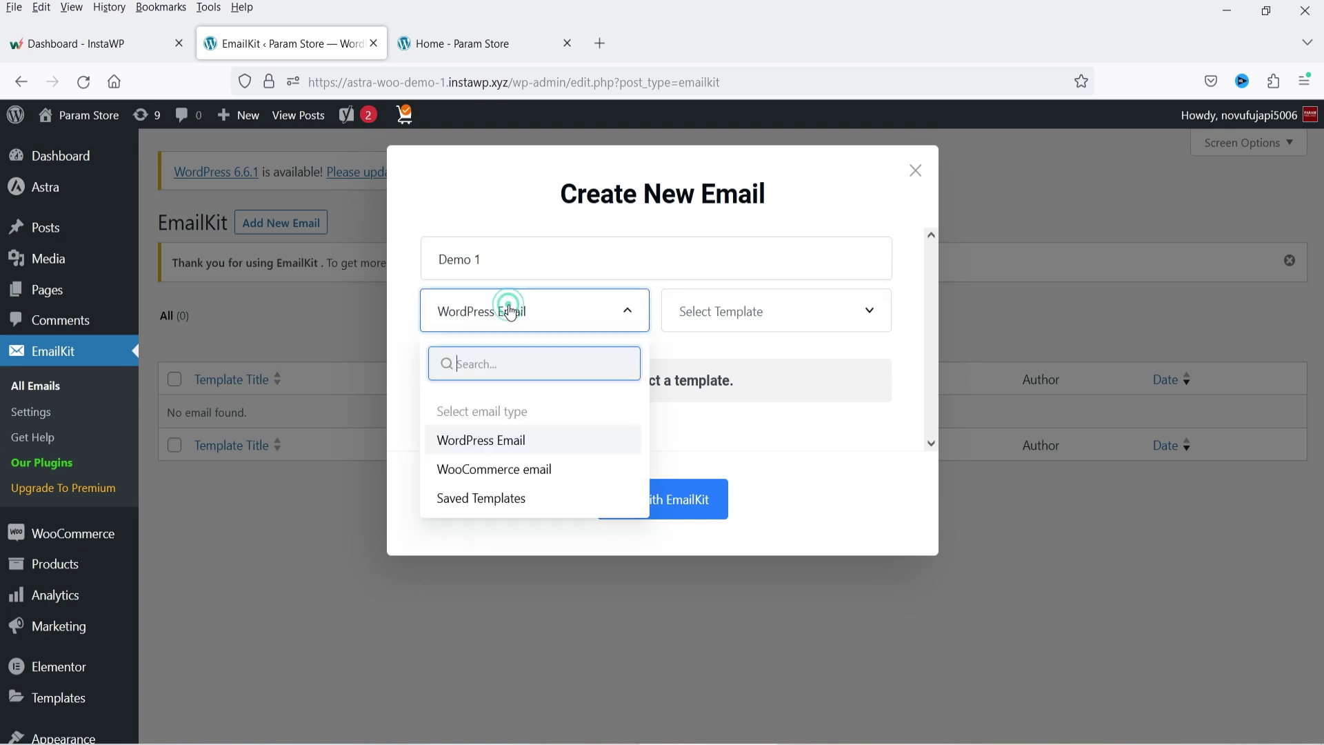
pyautogui.click(542, 481)
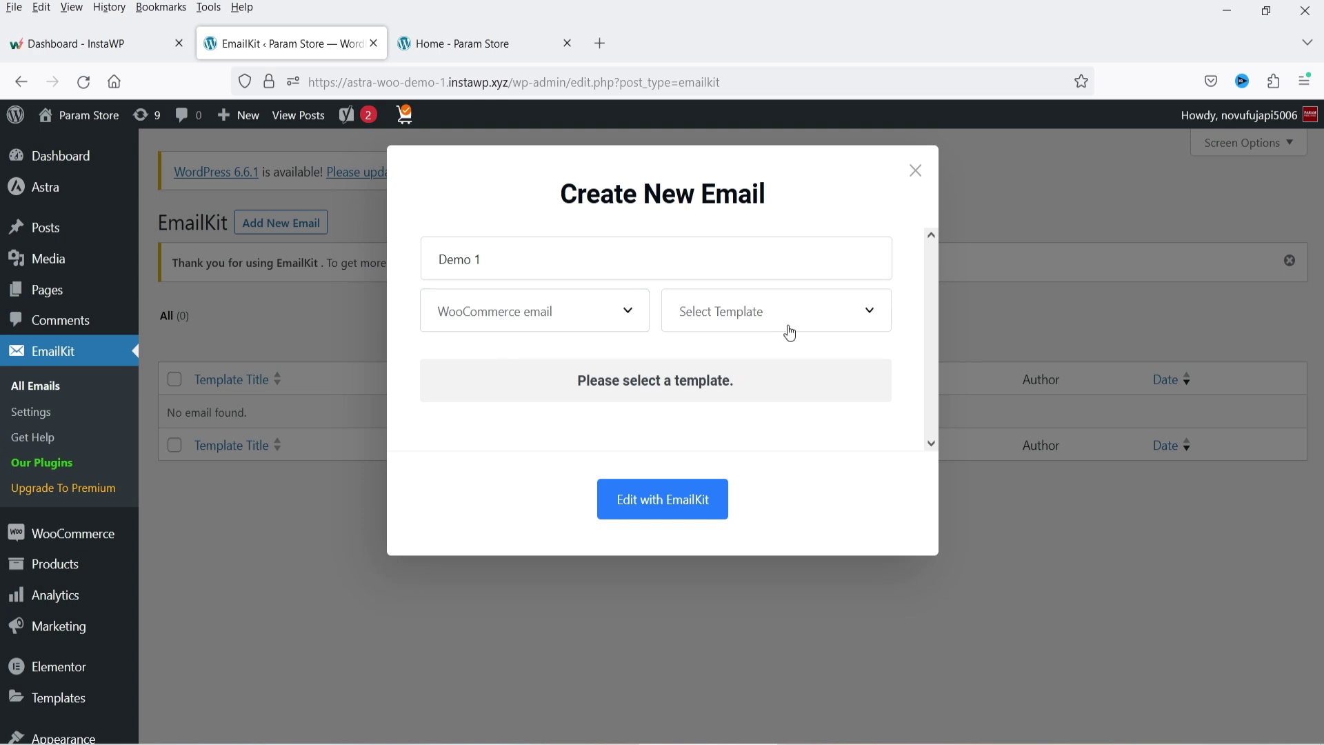
pyautogui.click(790, 324)
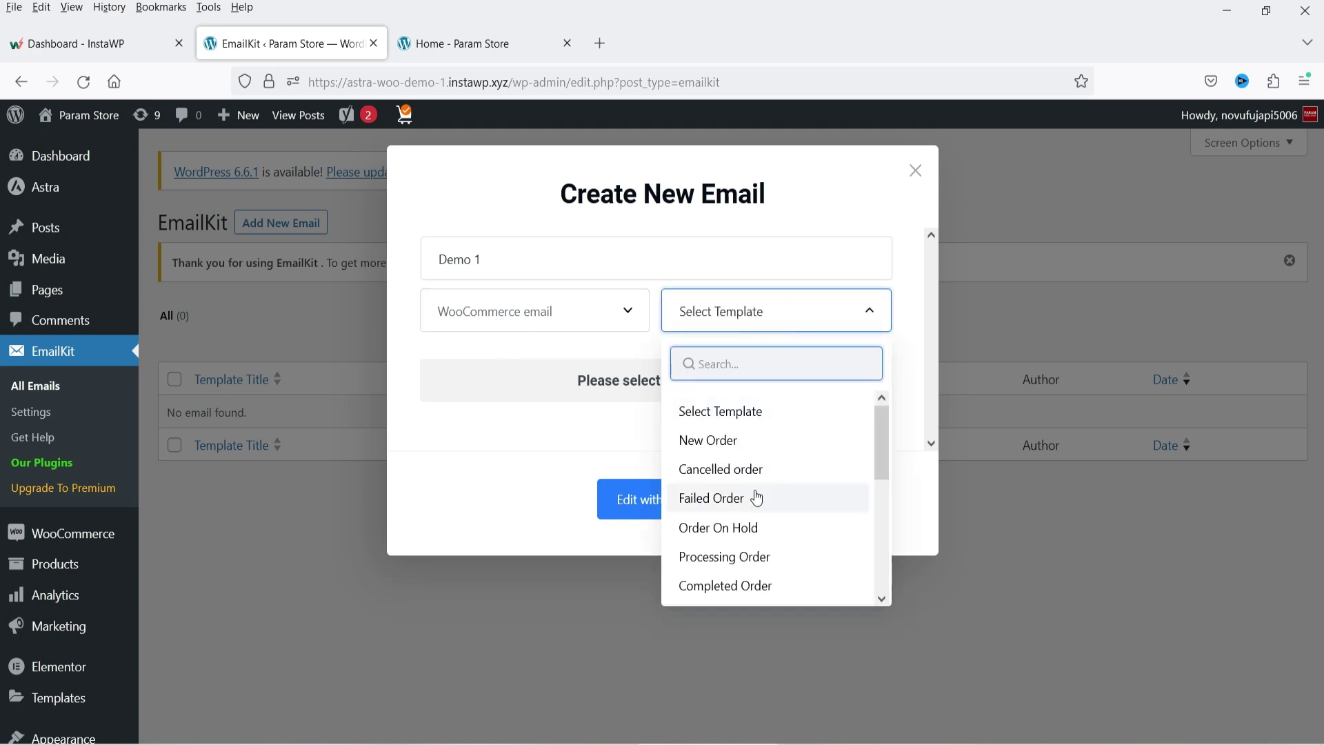
pyautogui.moveTo(880, 445); pyautogui.dragTo(899, 411)
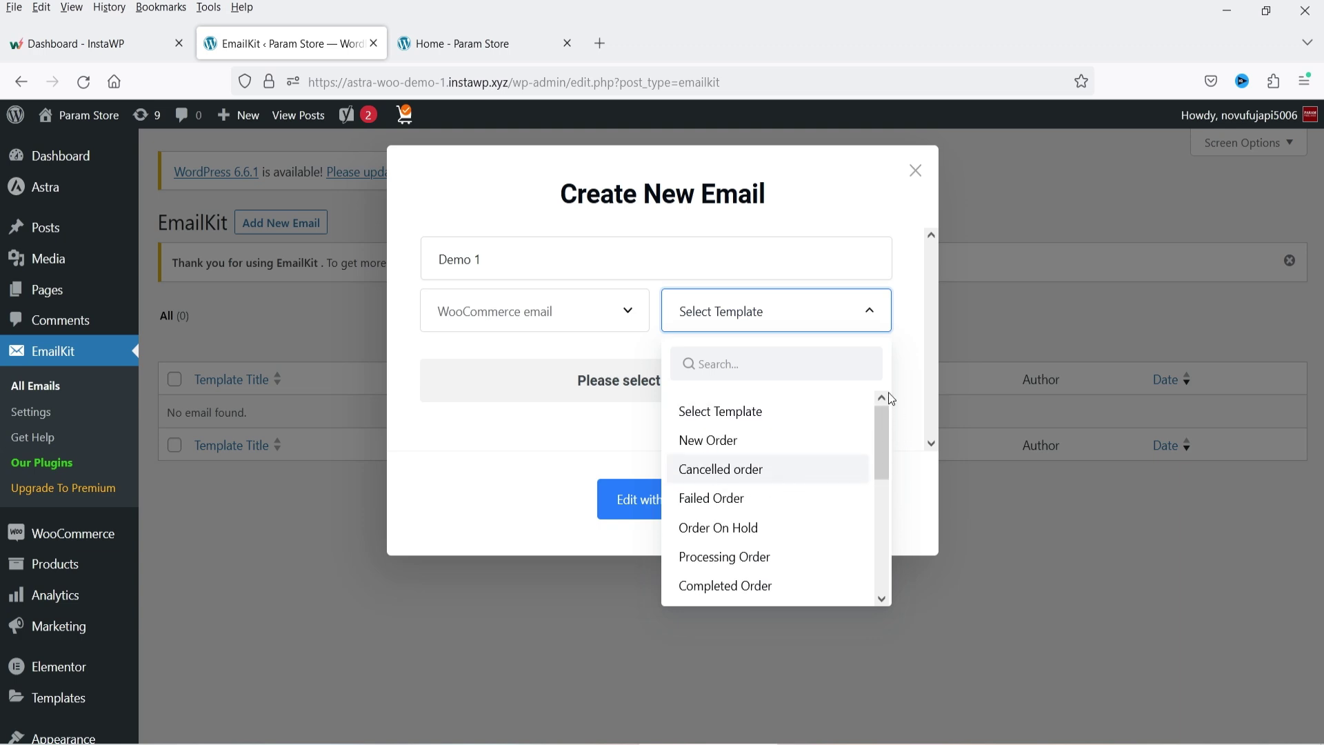
pyautogui.click(716, 448)
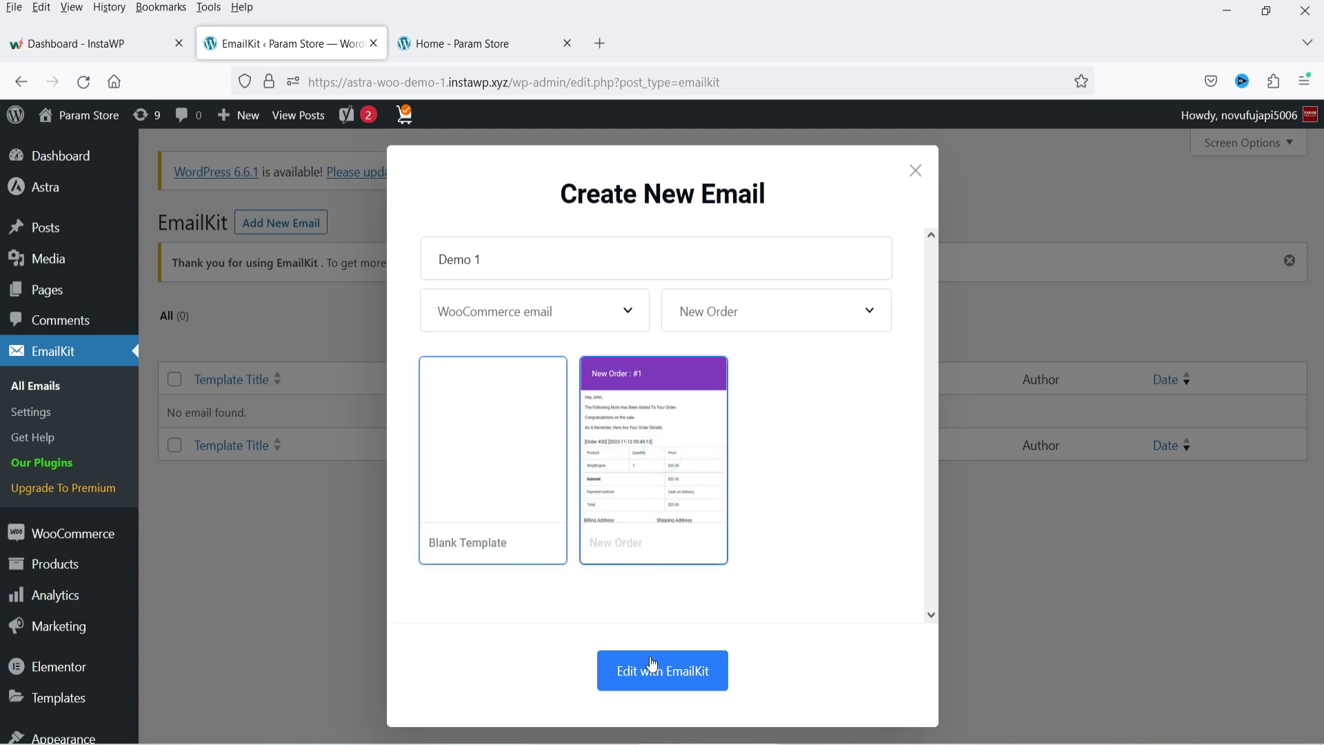
pyautogui.click(690, 672)
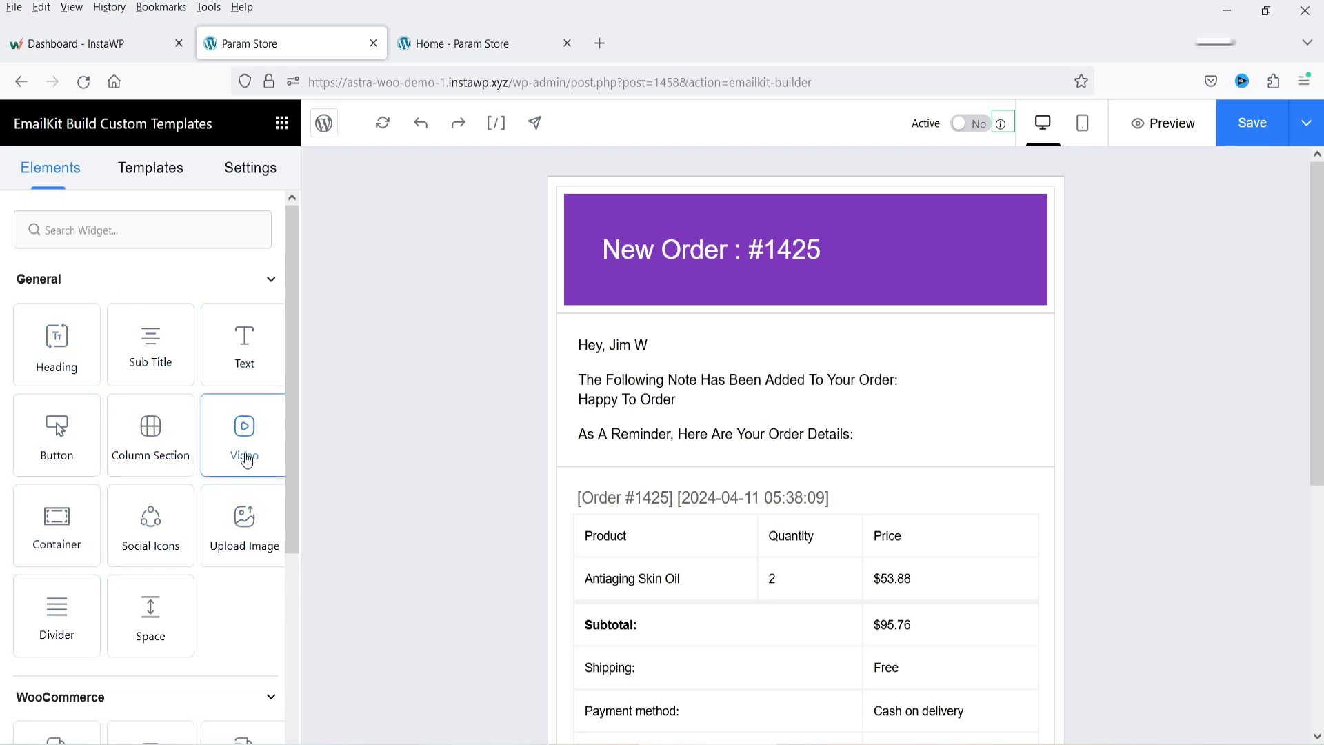
# Browse the Elements panel, then select the purple 'New Order : #[order_id]' heading.
pyautogui.scroll(-5, 232, 381)
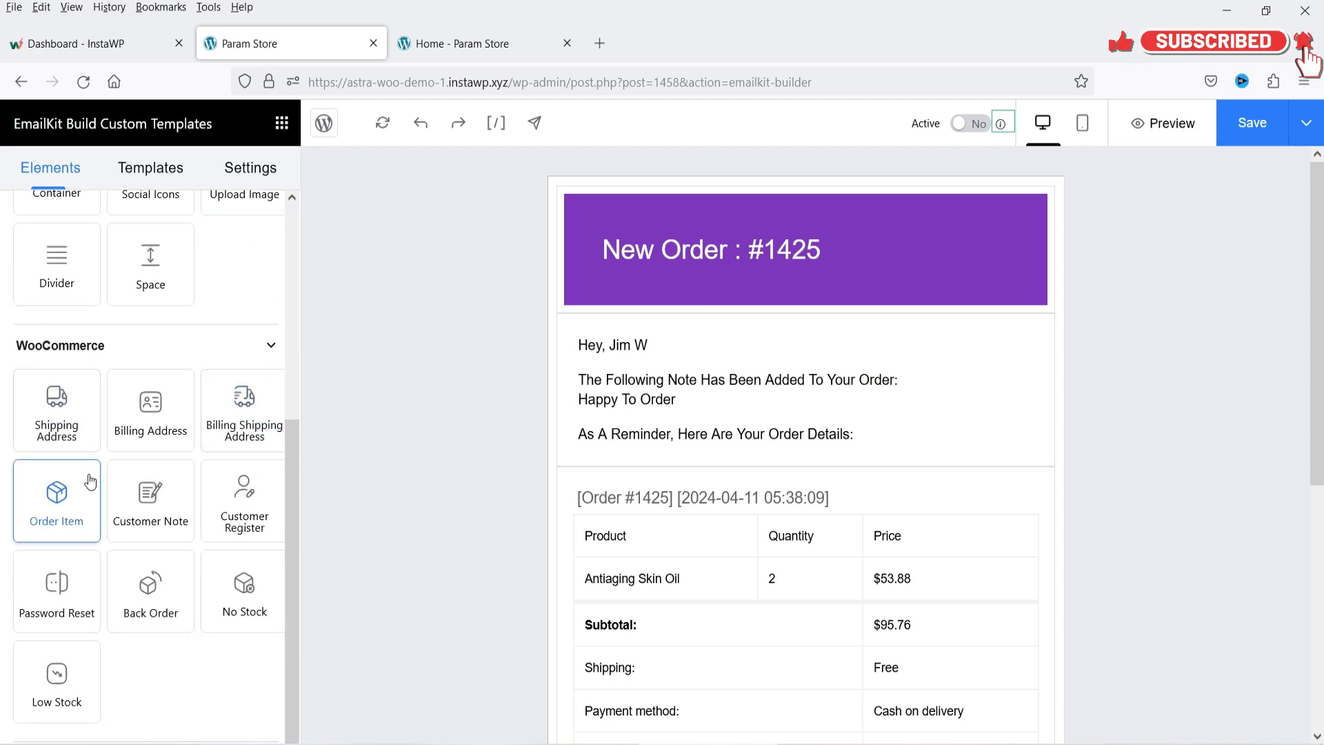
pyautogui.scroll(-1, 45, 424)
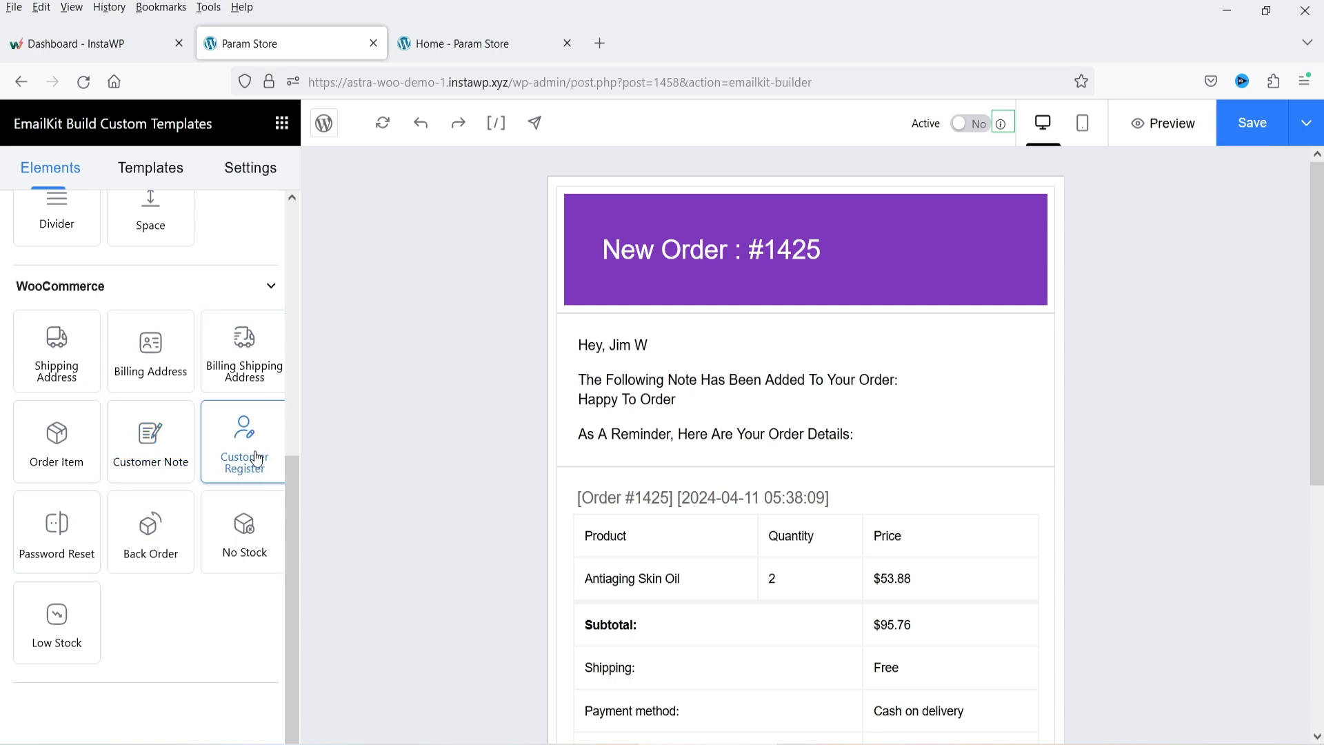
pyautogui.scroll(5, 200, 397)
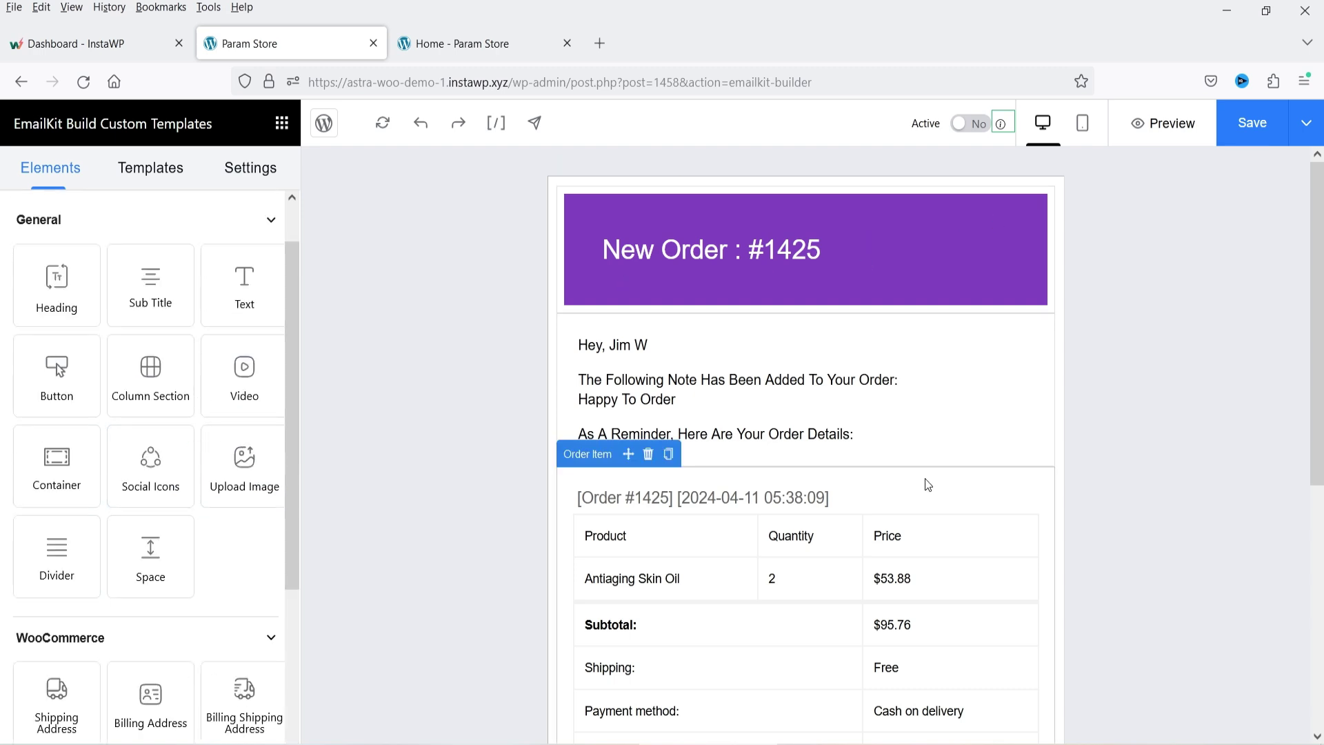
pyautogui.click(913, 262)
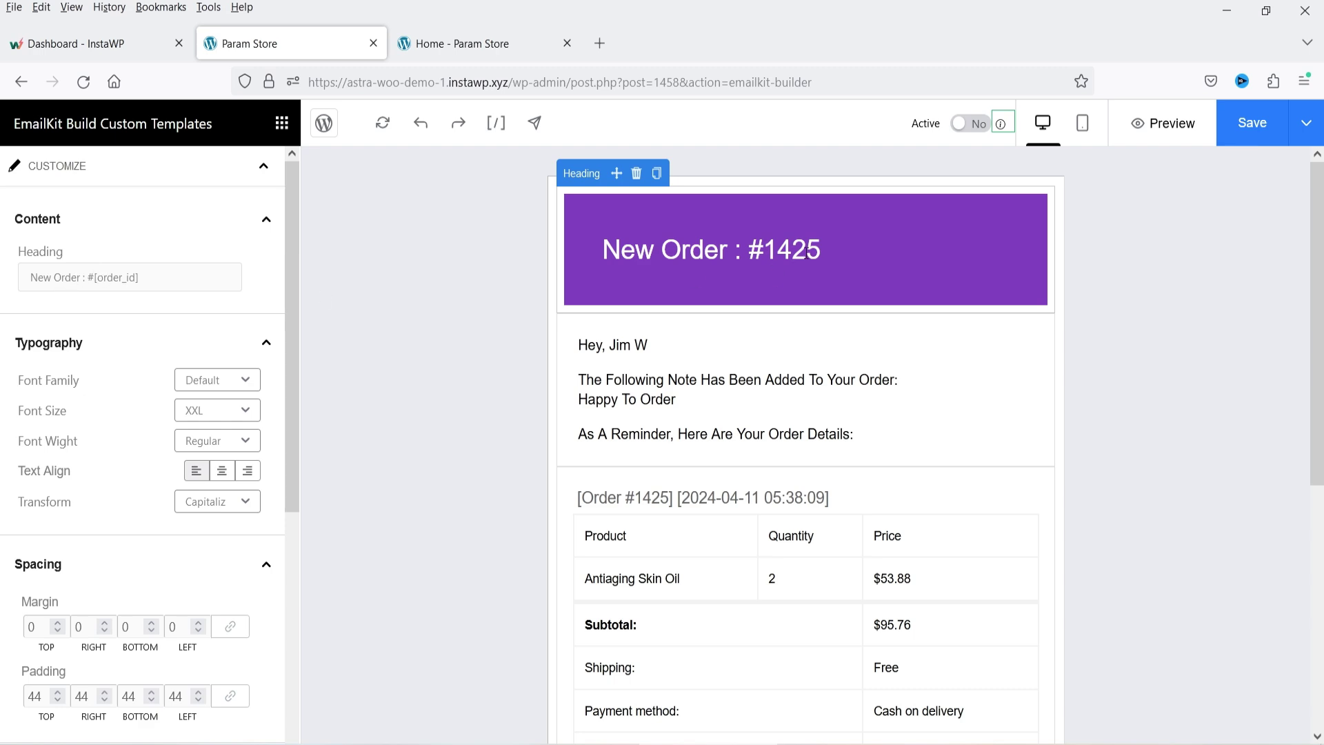
# Prepend 'Your' to the heading text, leaving the font family at Default.
pyautogui.click(28, 277)
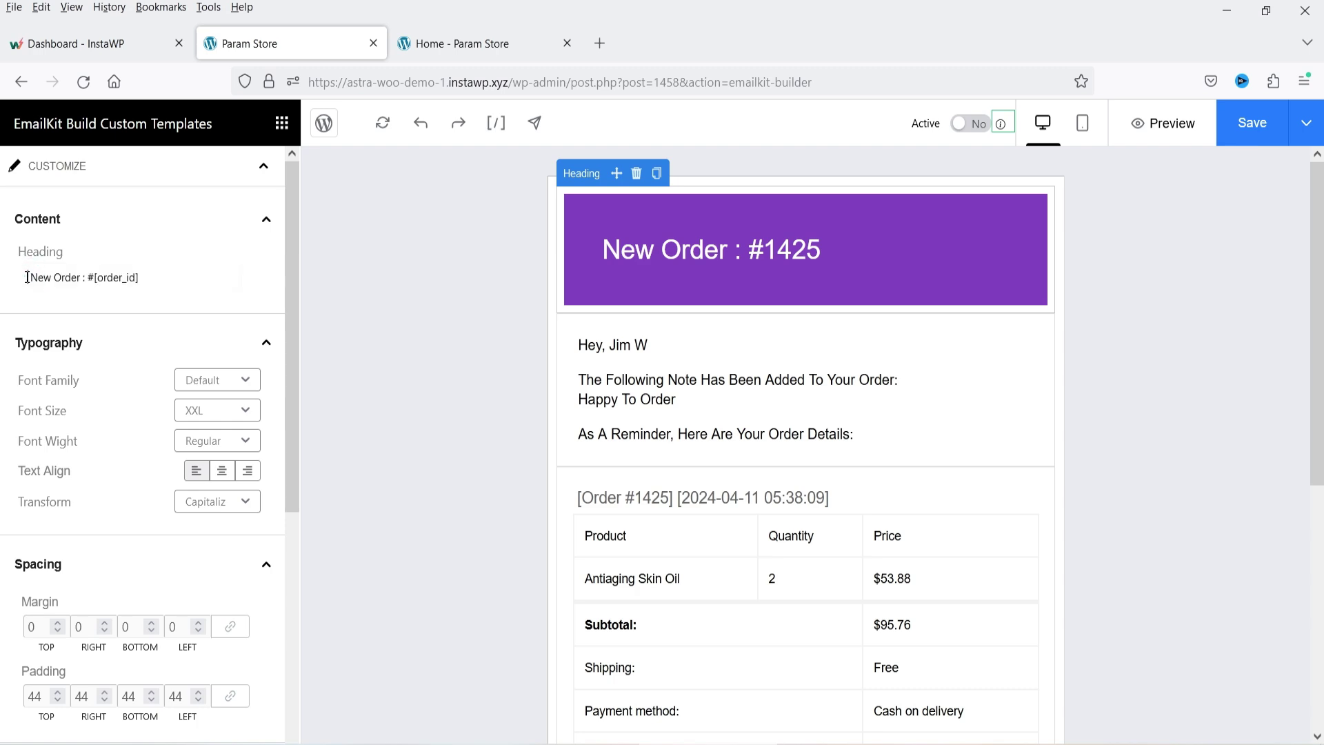
pyautogui.write('T')
pyautogui.press('BackSpace')
pyautogui.write('Your')
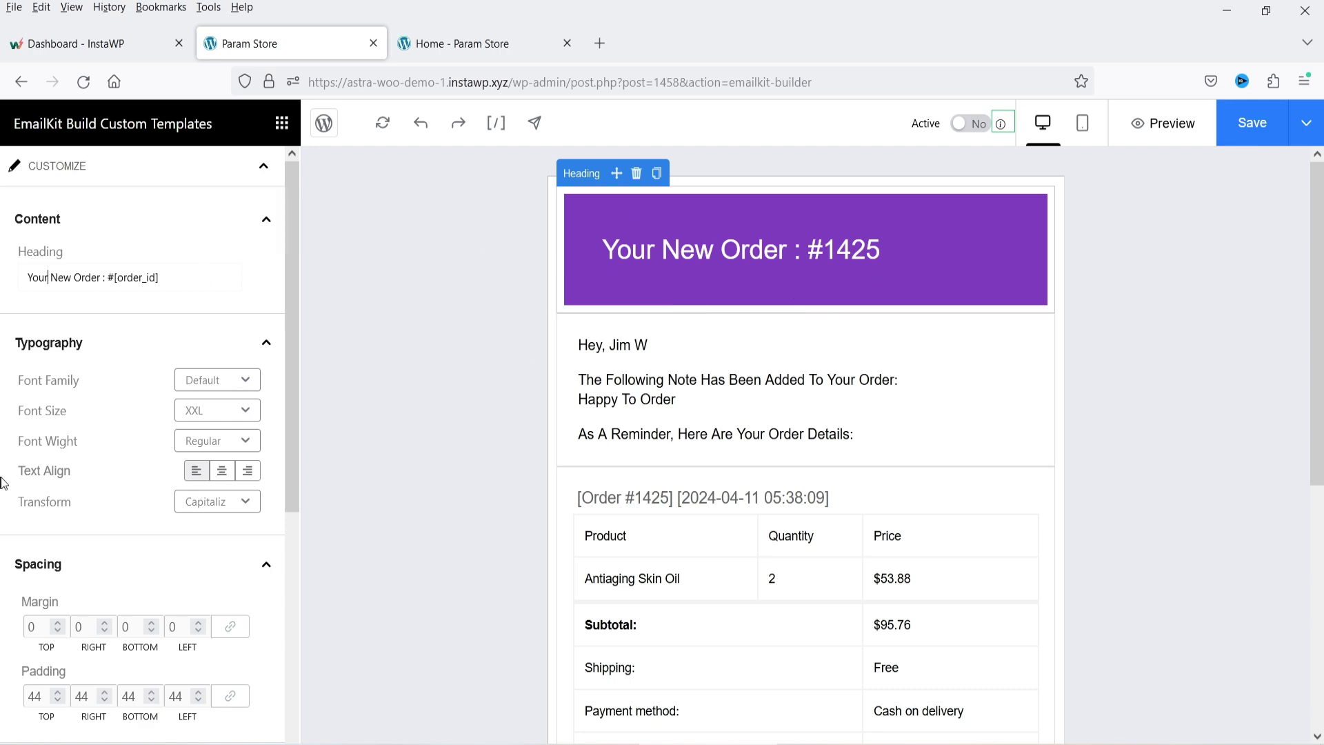
pyautogui.click(222, 387)
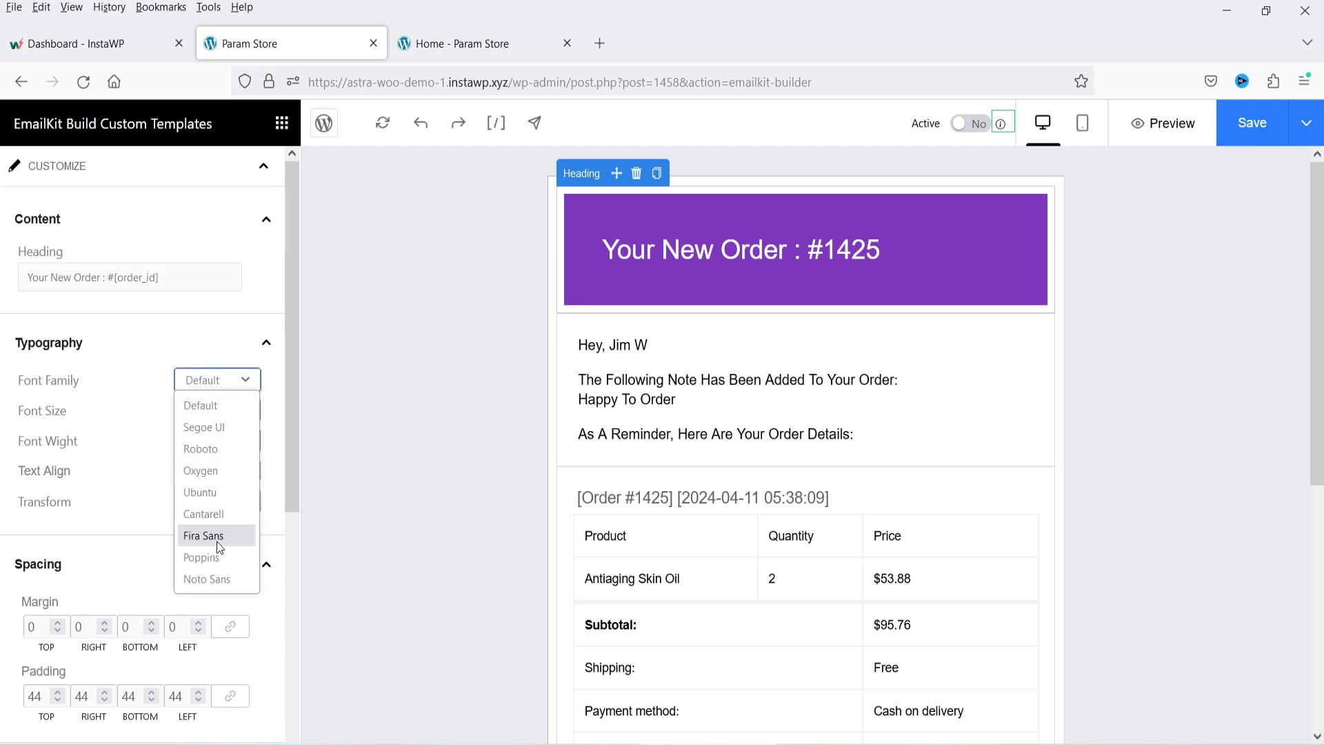
pyautogui.click(93, 417)
# Reduce the heading padding from 44 to 28 on all sides.
pyautogui.scroll(-3, 102, 386)
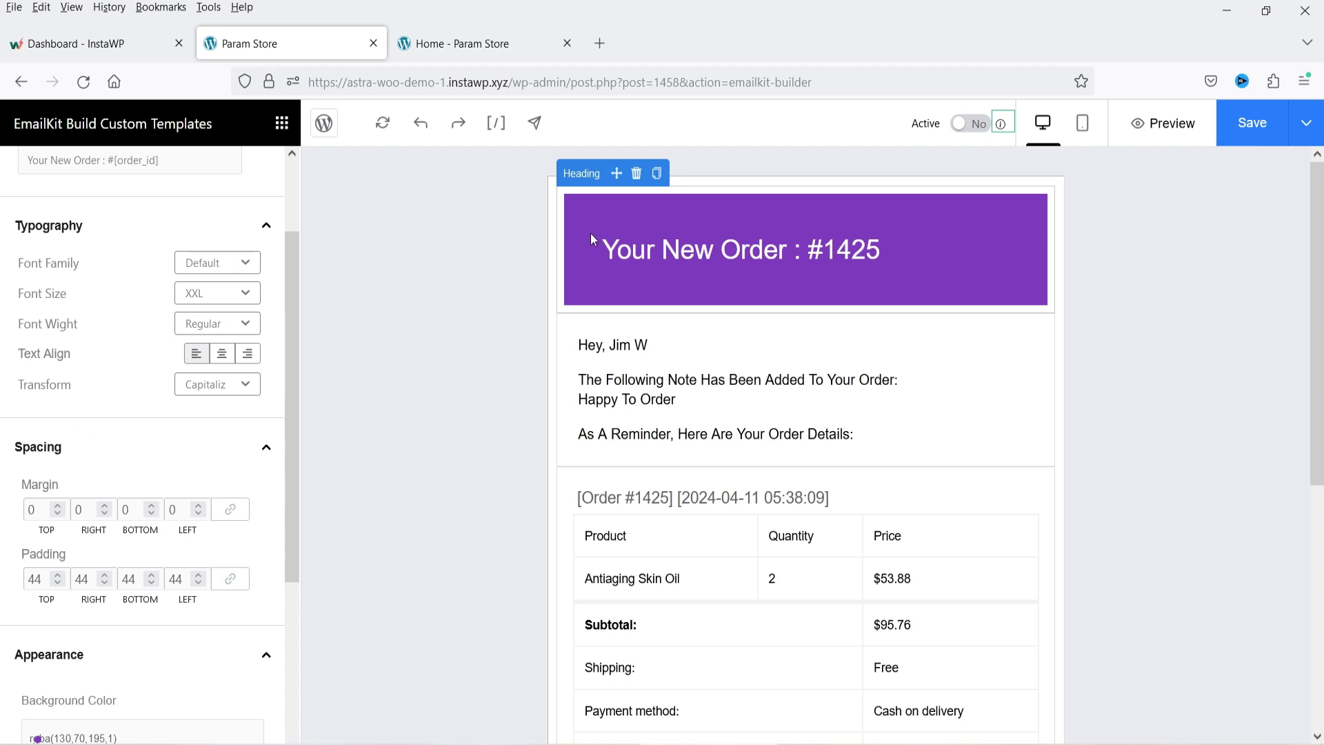
pyautogui.doubleClick(35, 578)
pyautogui.write('30')
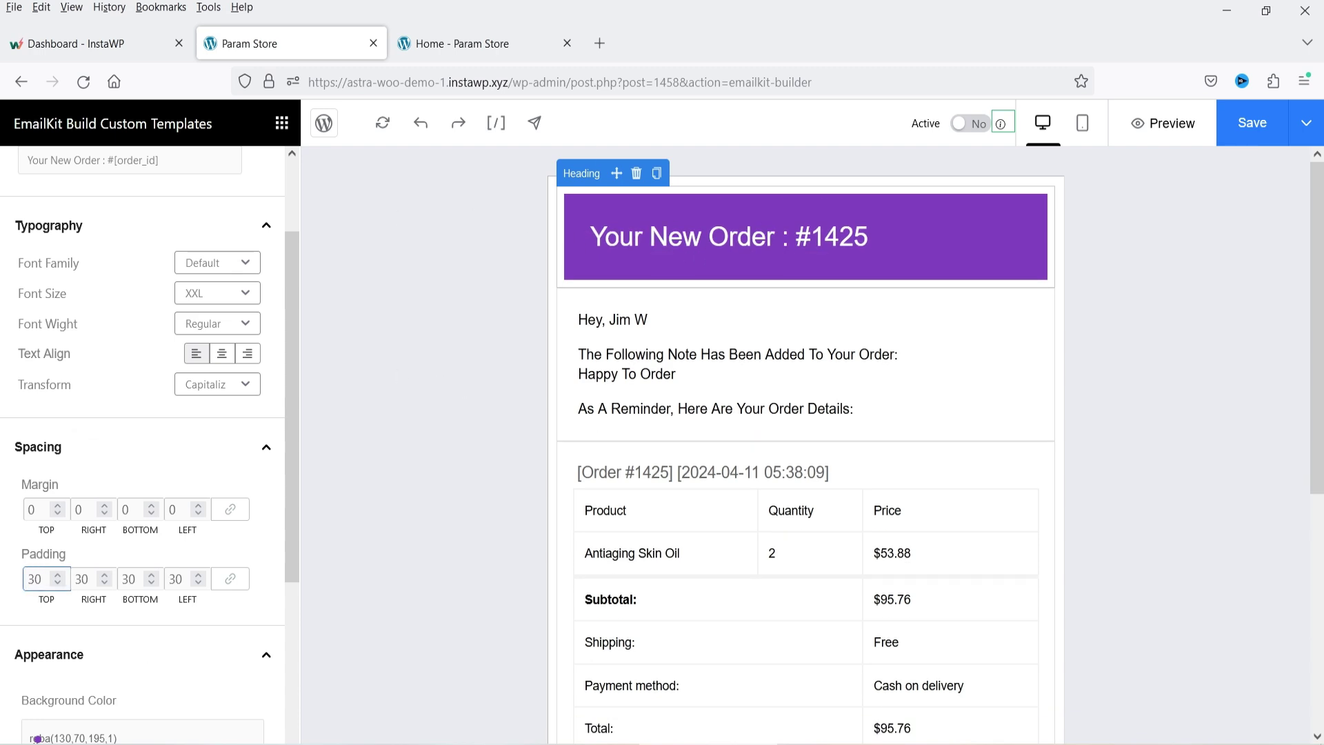
pyautogui.press('Down')
pyautogui.press('Down')
pyautogui.scroll(-5, 121, 654)
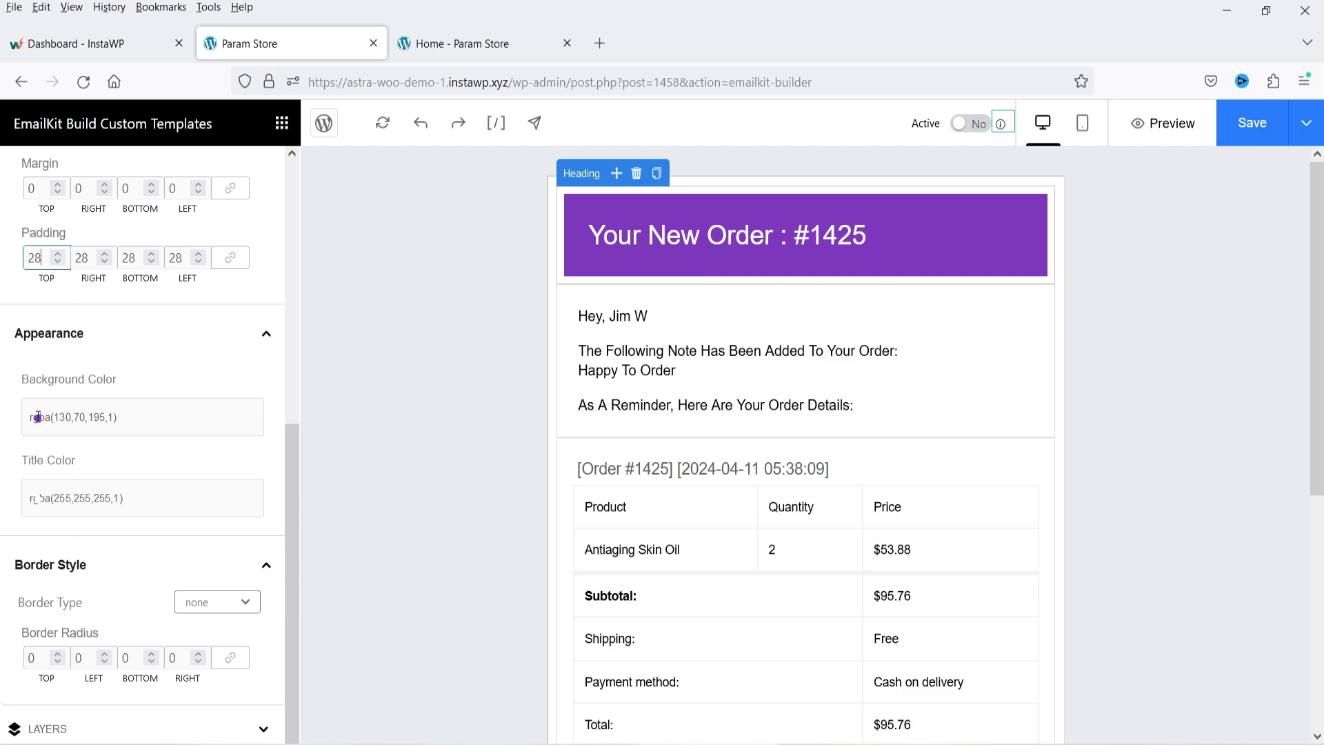
pyautogui.click(38, 418)
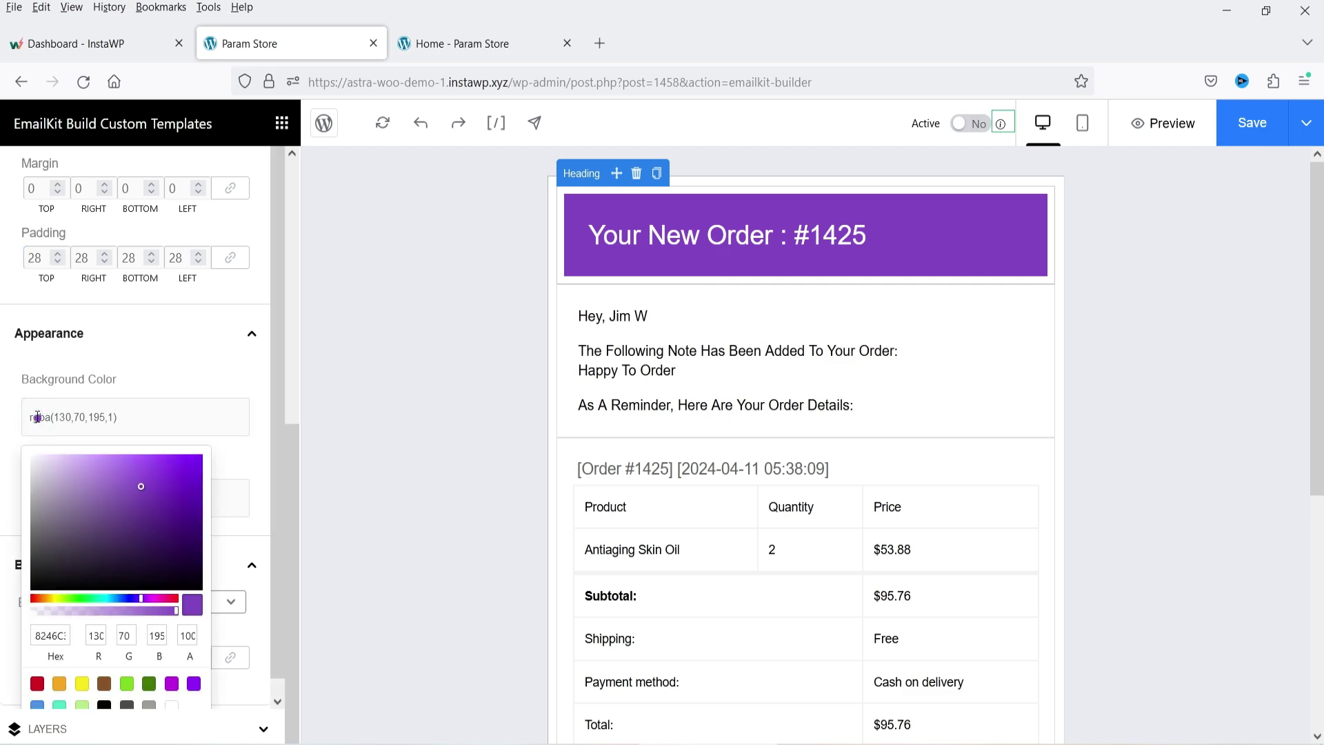
# Change the heading background from purple to dark blue #1014a0.
pyautogui.click(470, 45)
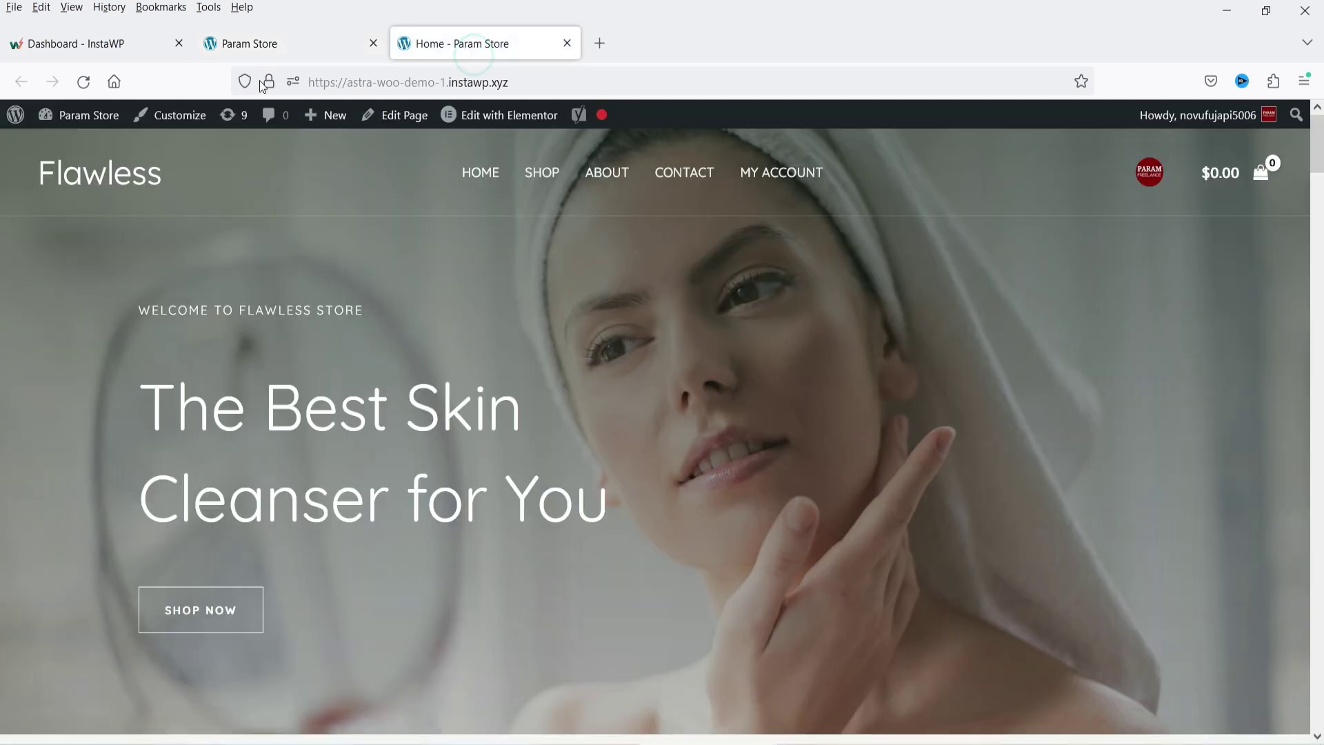
pyautogui.click(312, 47)
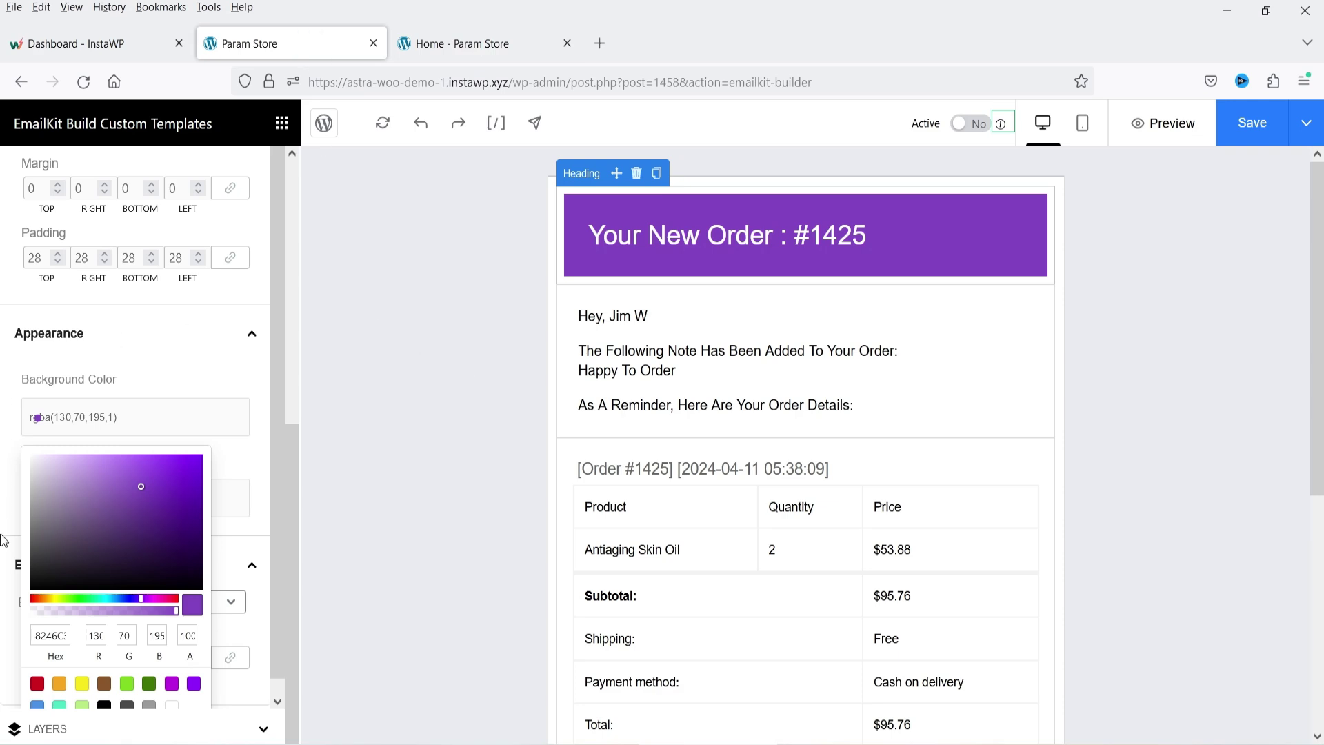
pyautogui.moveTo(132, 604); pyautogui.dragTo(128, 602)
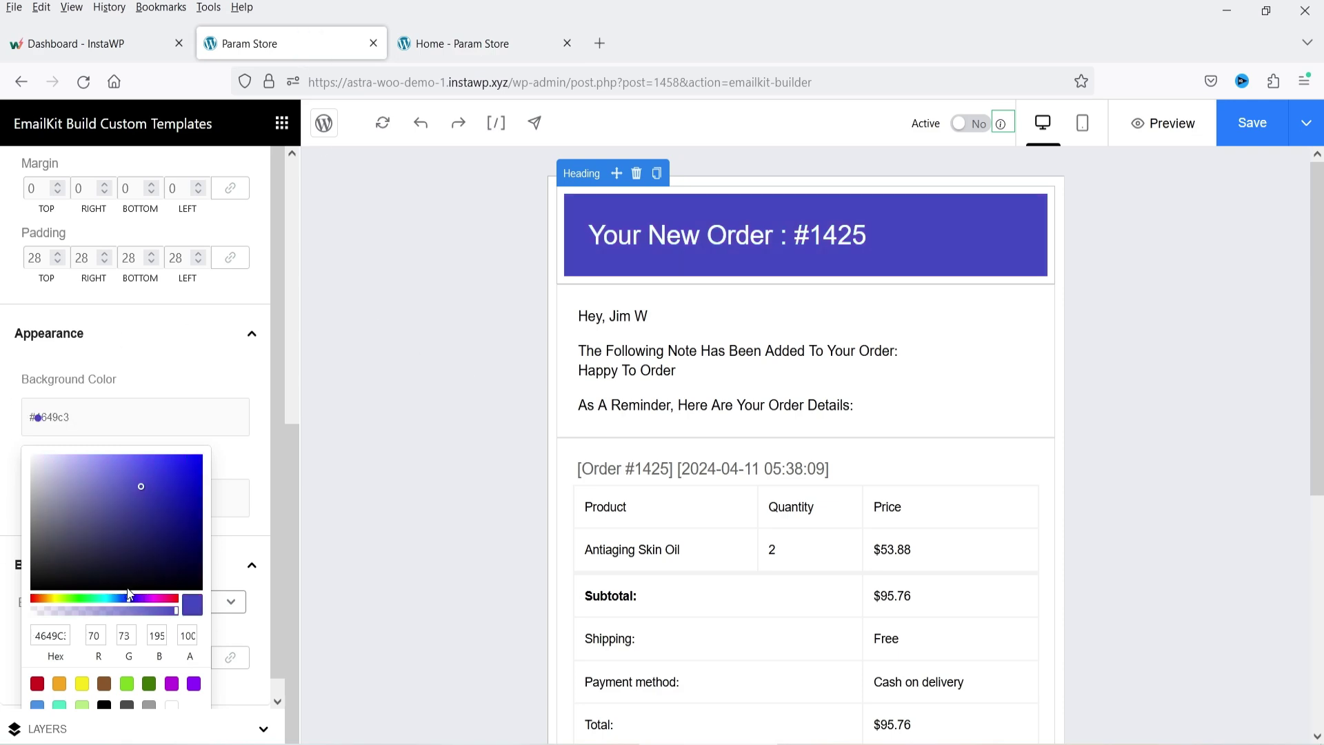
pyautogui.moveTo(145, 473); pyautogui.dragTo(185, 505)
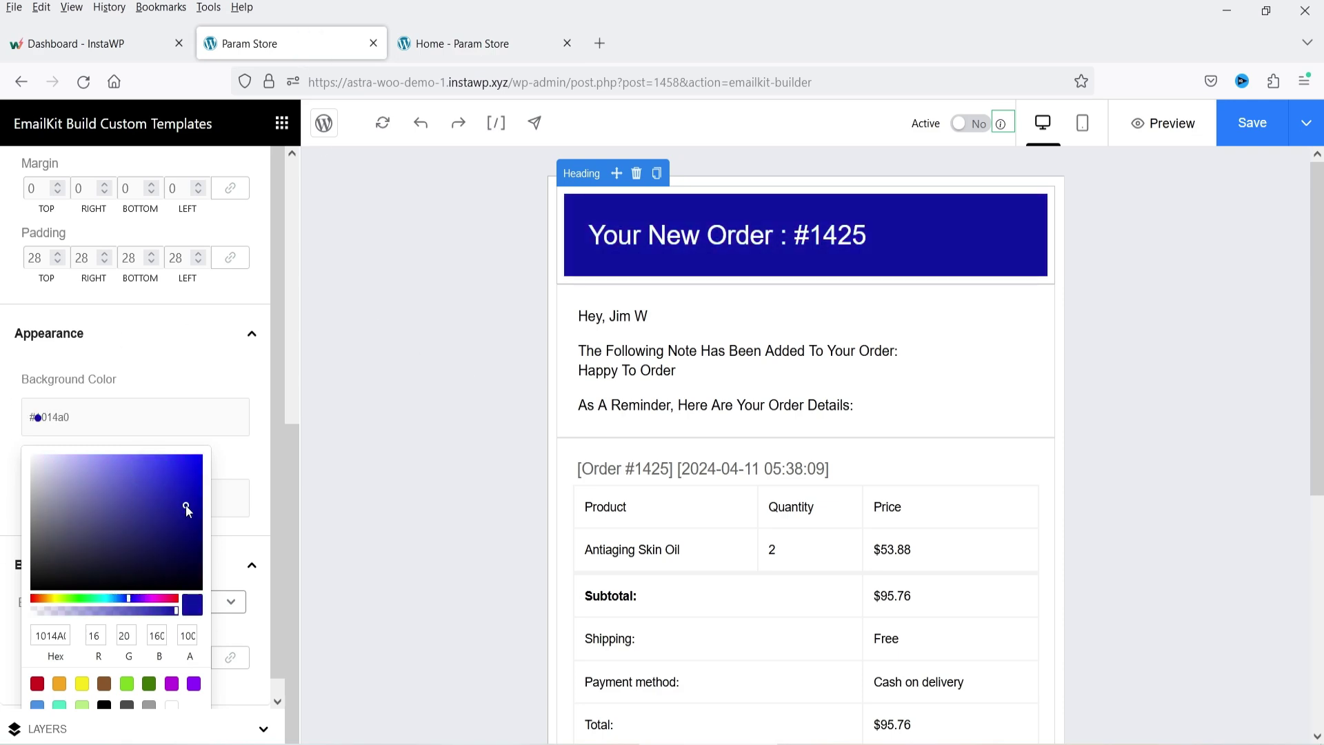
pyautogui.click(218, 356)
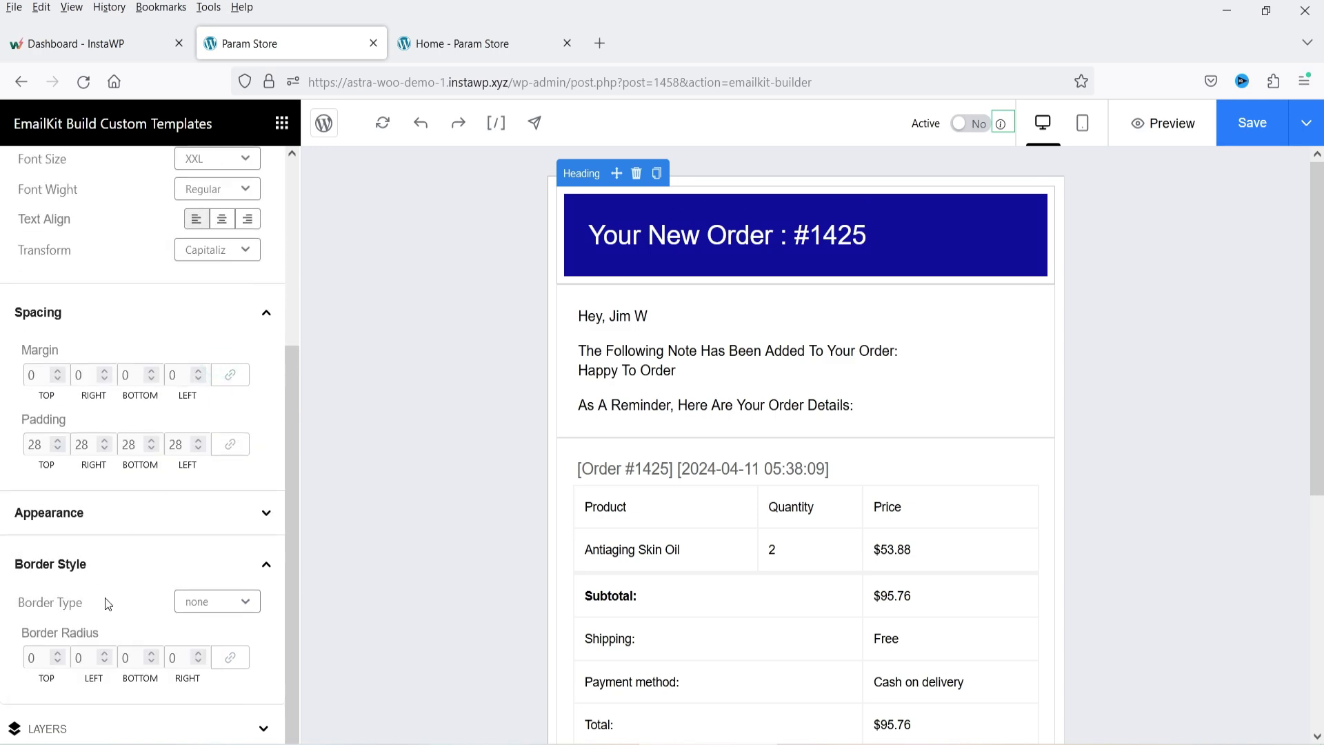
# Centre-align the 'Your New Order' heading text.
pyautogui.scroll(2, 183, 558)
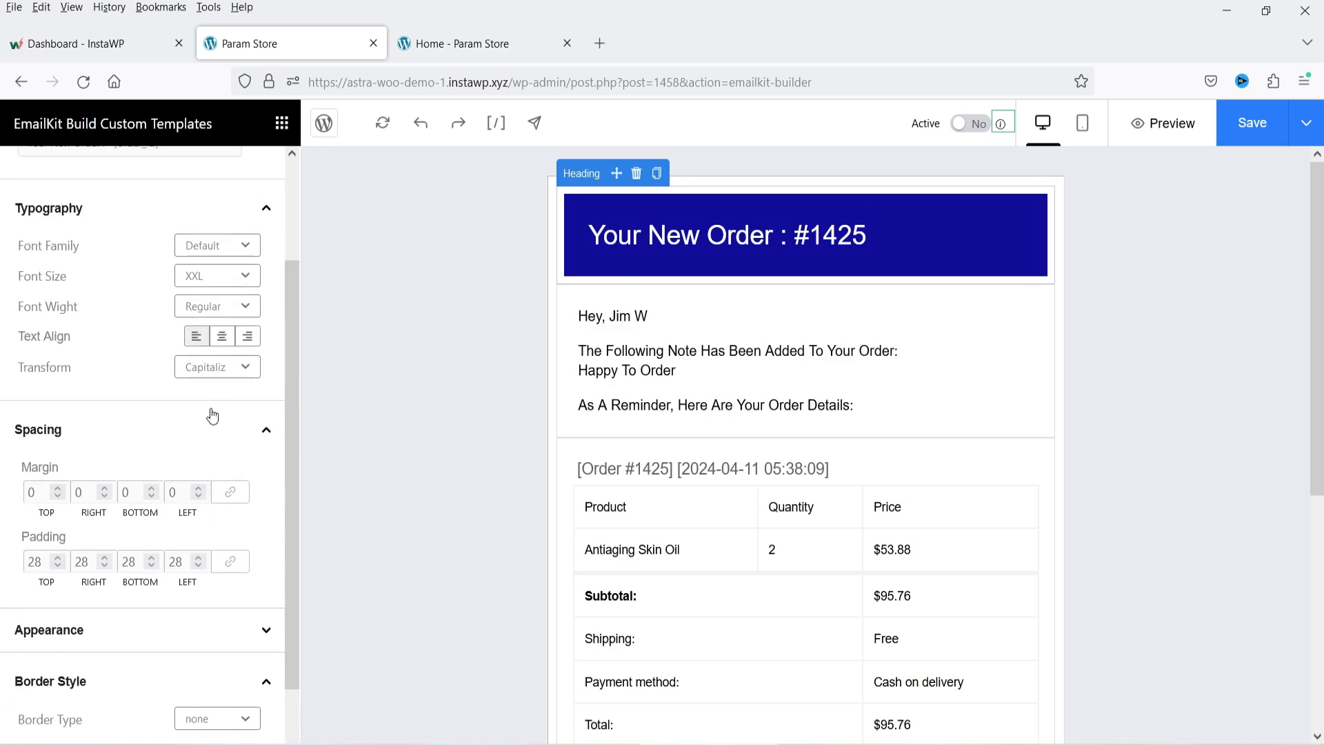
pyautogui.click(222, 336)
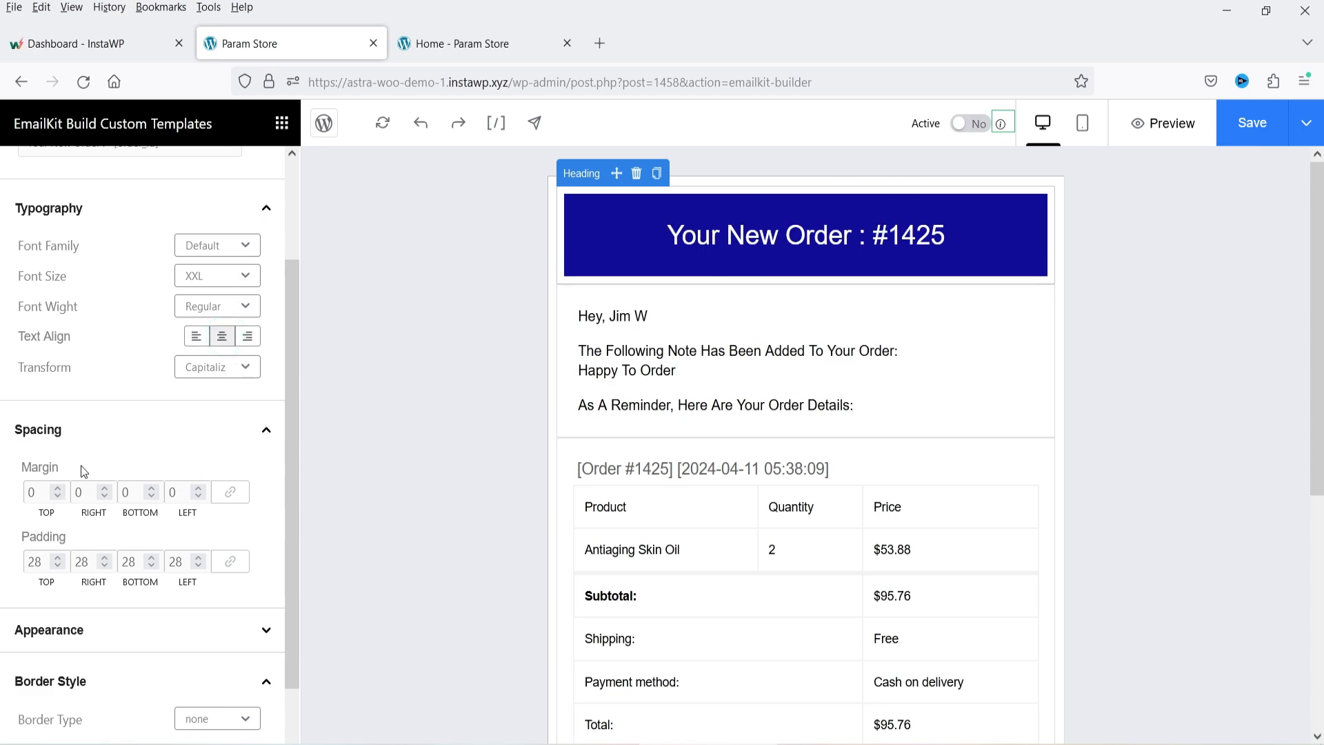
pyautogui.scroll(-3, 83, 469)
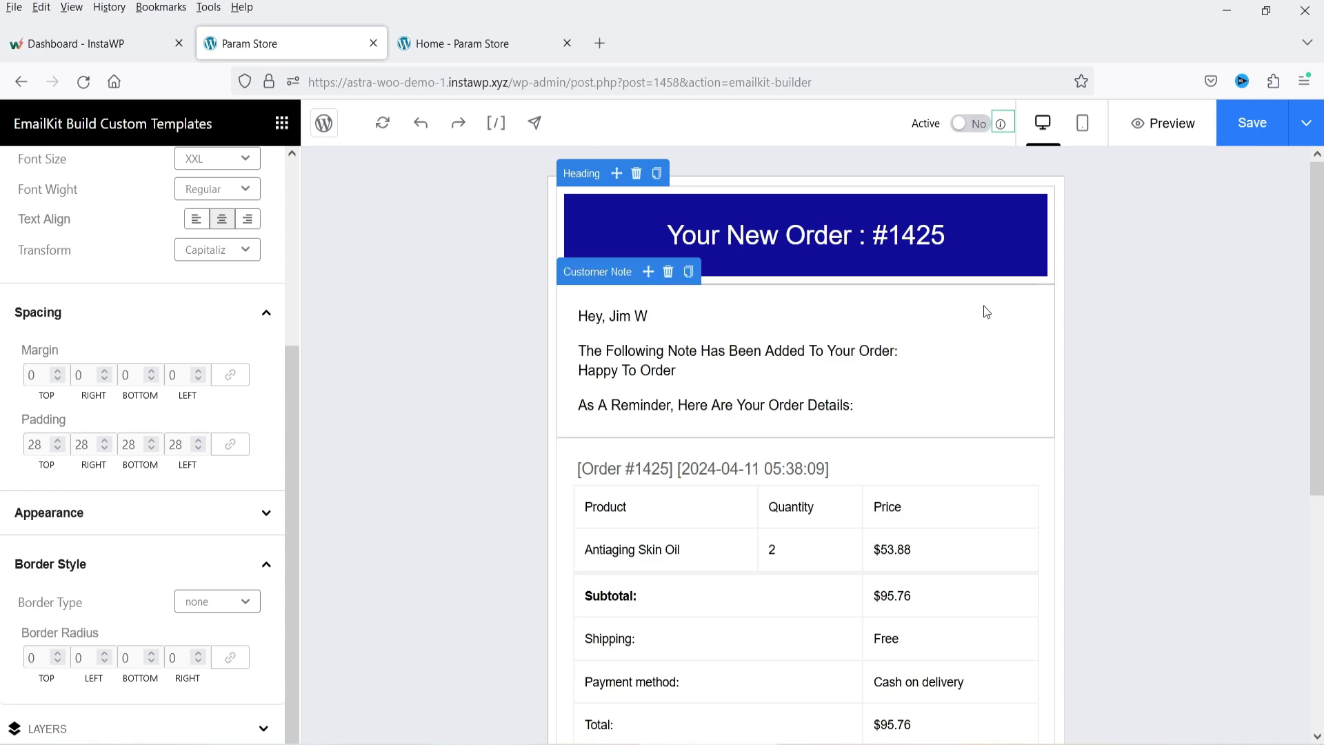
pyautogui.scroll(4, 258, 276)
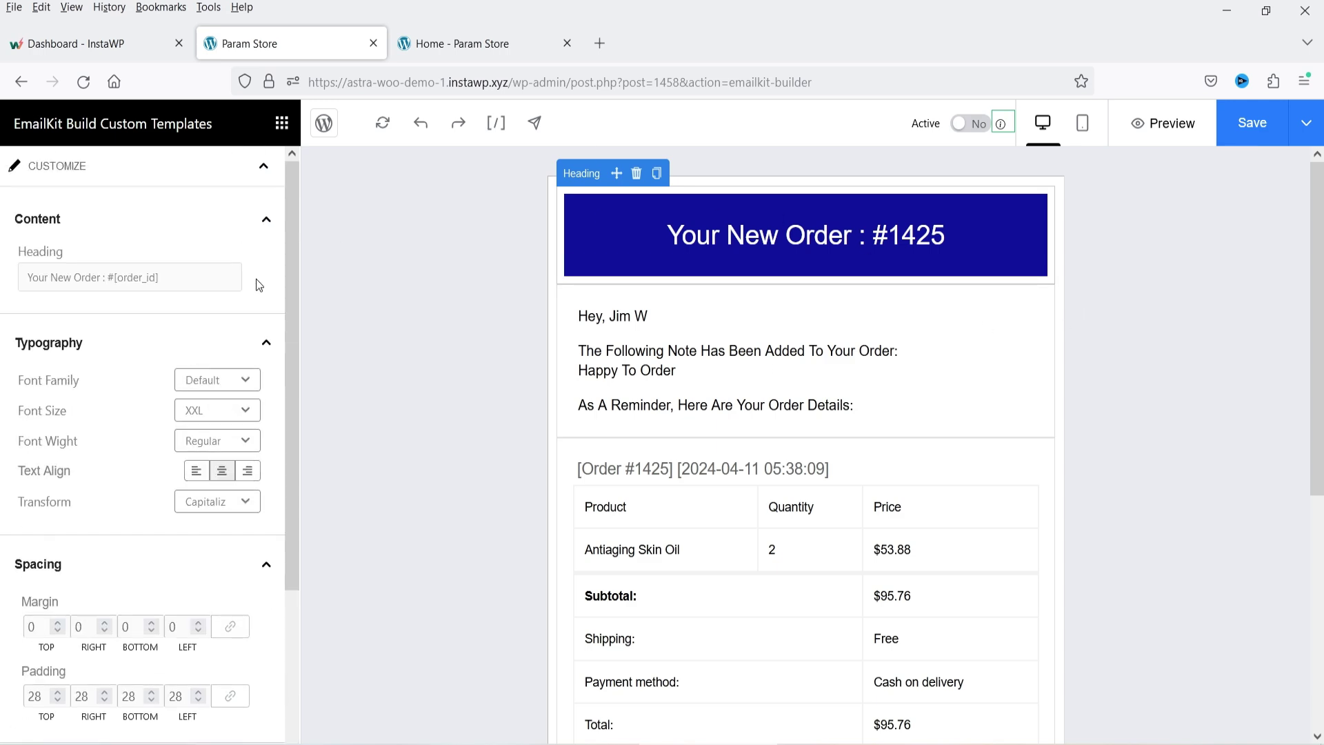
# Select the Customer Note block from the Layers list and expand its Customize content fields.
pyautogui.click(262, 168)
pyautogui.click(69, 210)
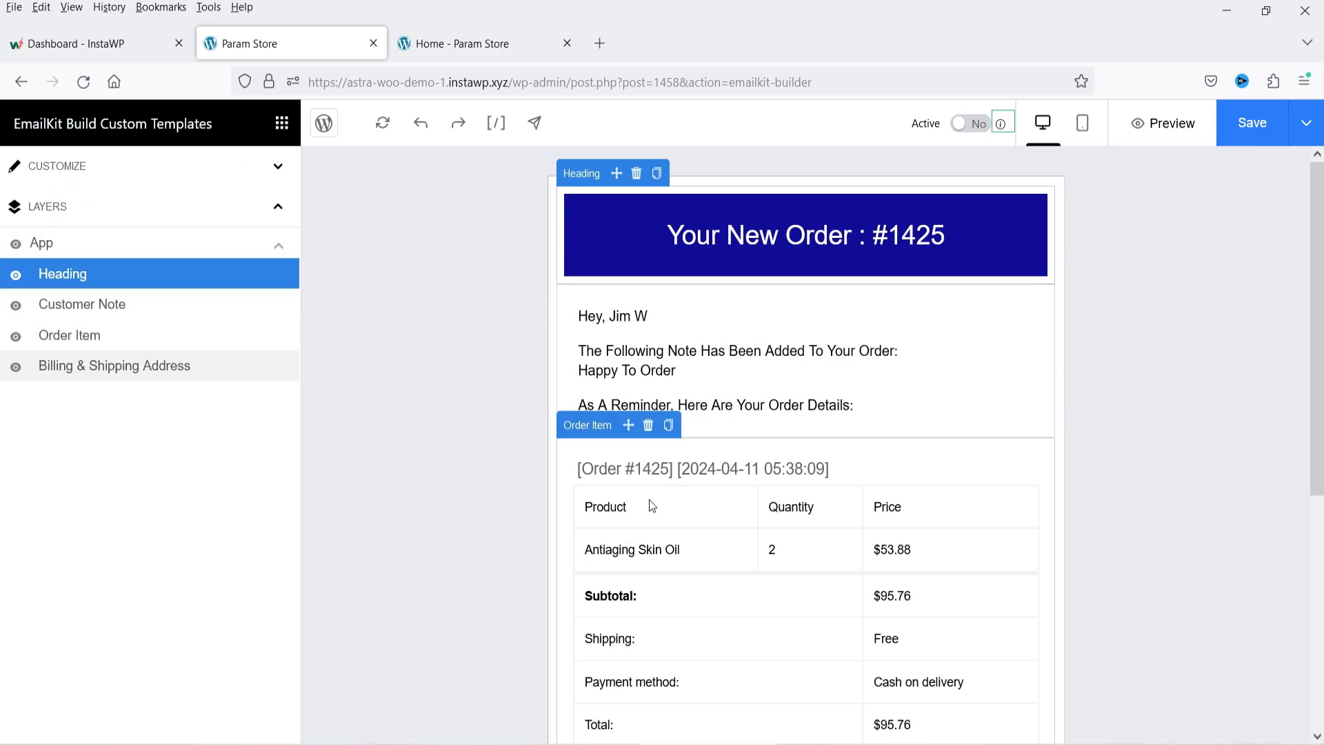
pyautogui.scroll(-1, 785, 474)
pyautogui.scroll(-3, 785, 474)
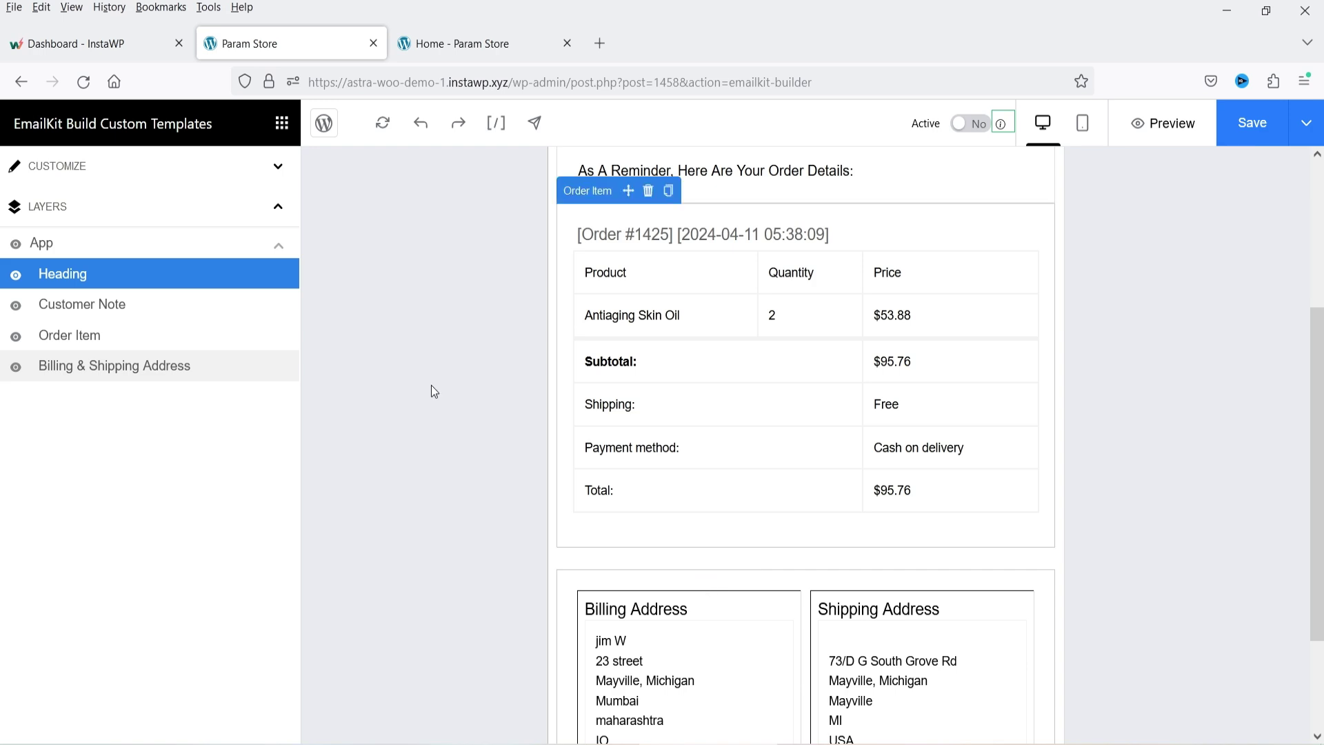
pyautogui.scroll(3, 960, 406)
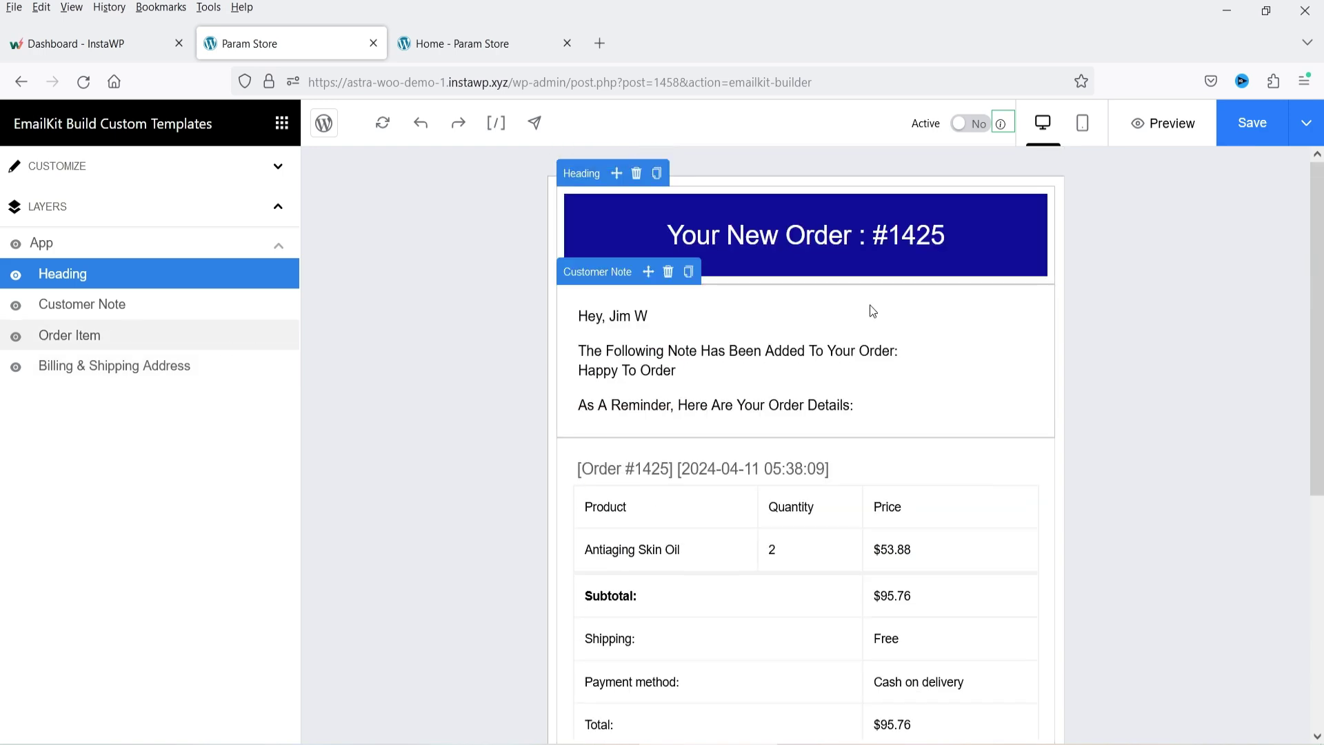
pyautogui.click(786, 351)
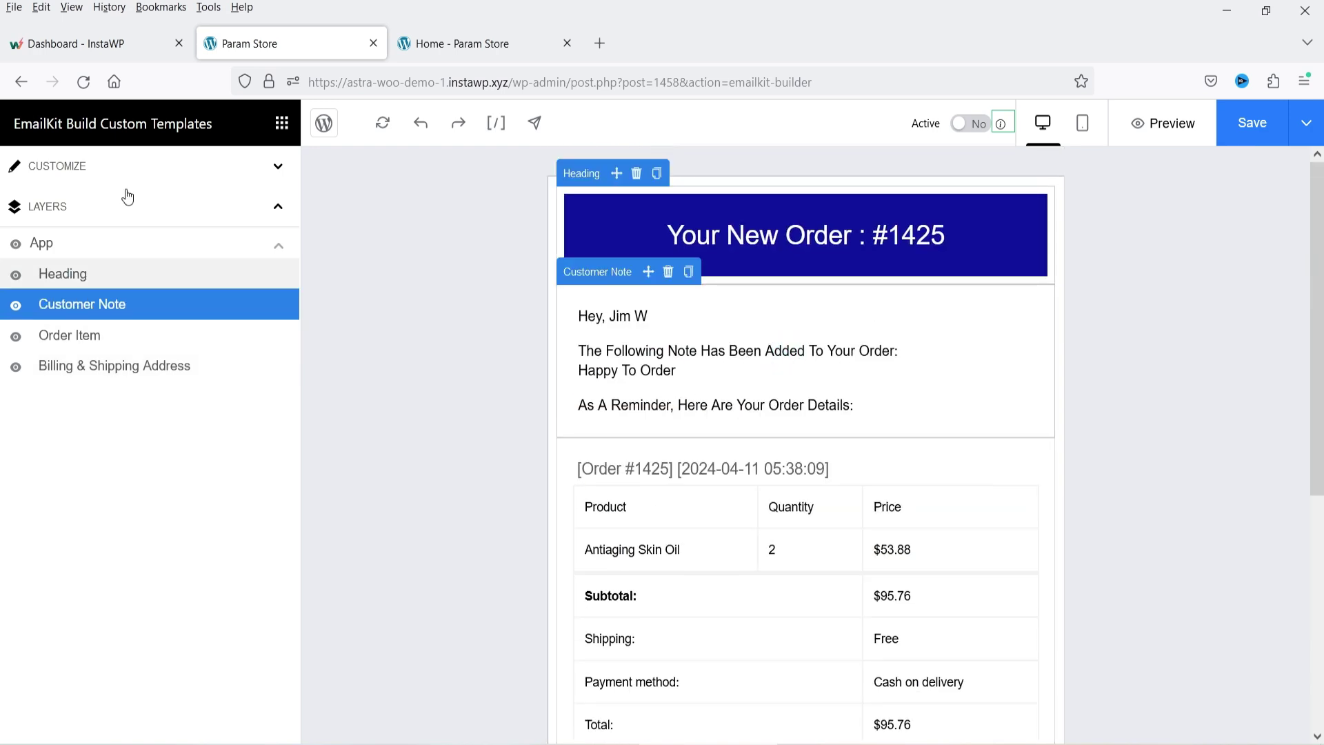
pyautogui.click(133, 166)
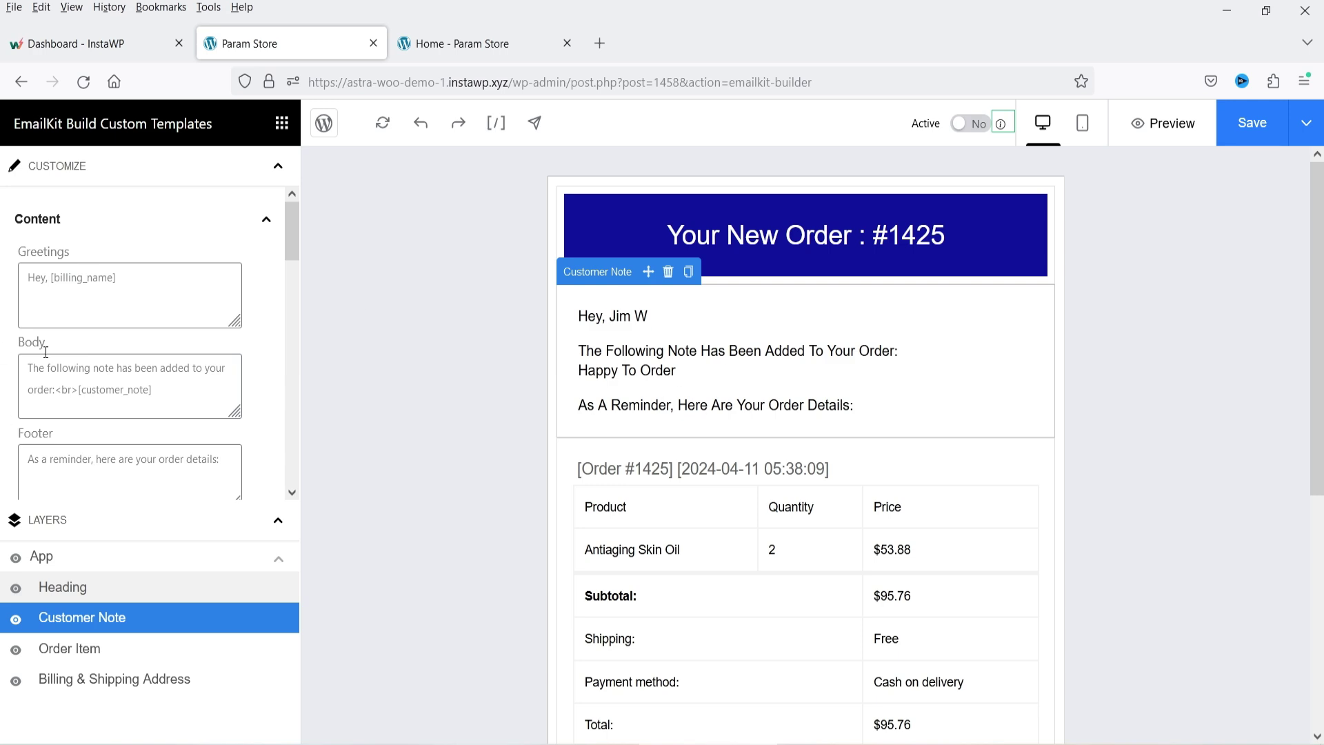
# Replace the Customer Note body text with 'Thank you for your shopping with our website.'.
pyautogui.doubleClick(129, 283)
pyautogui.click(668, 317)
pyautogui.click(632, 368)
pyautogui.moveTo(169, 390); pyautogui.dragTo(83, 388)
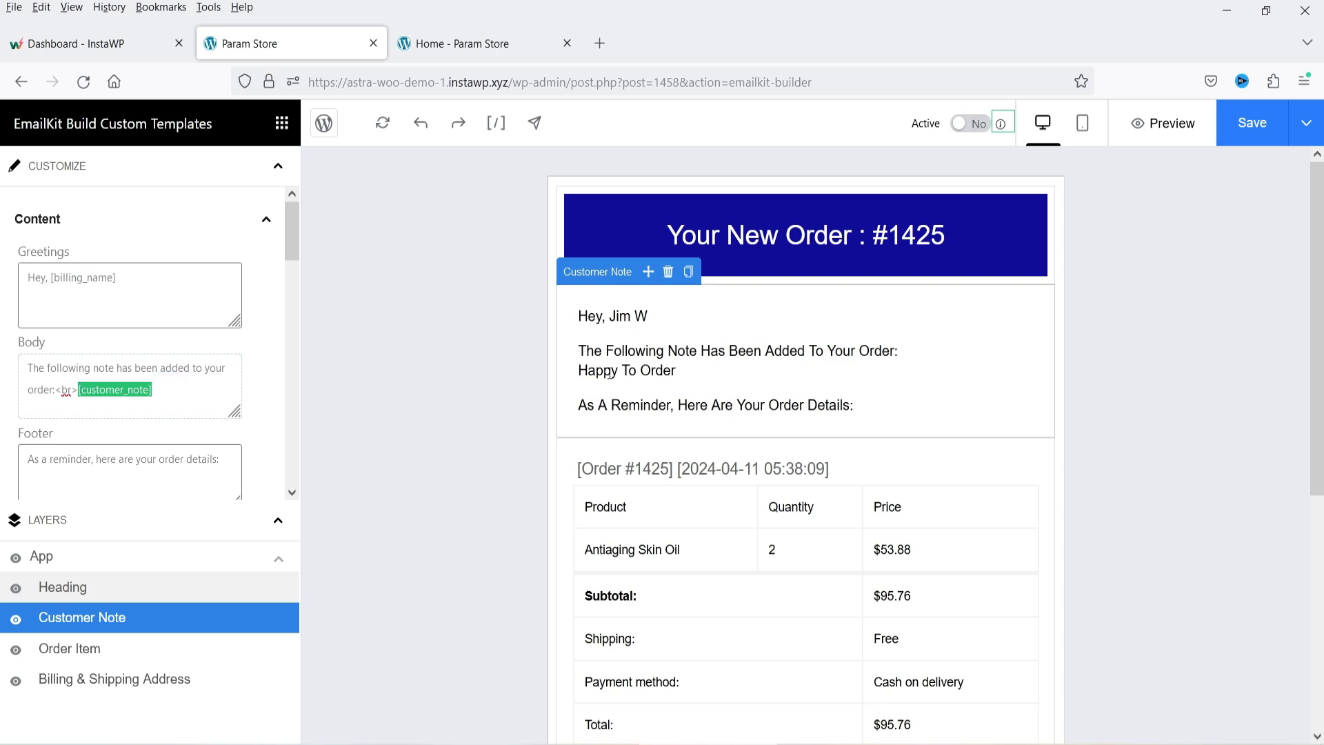
pyautogui.click(215, 390)
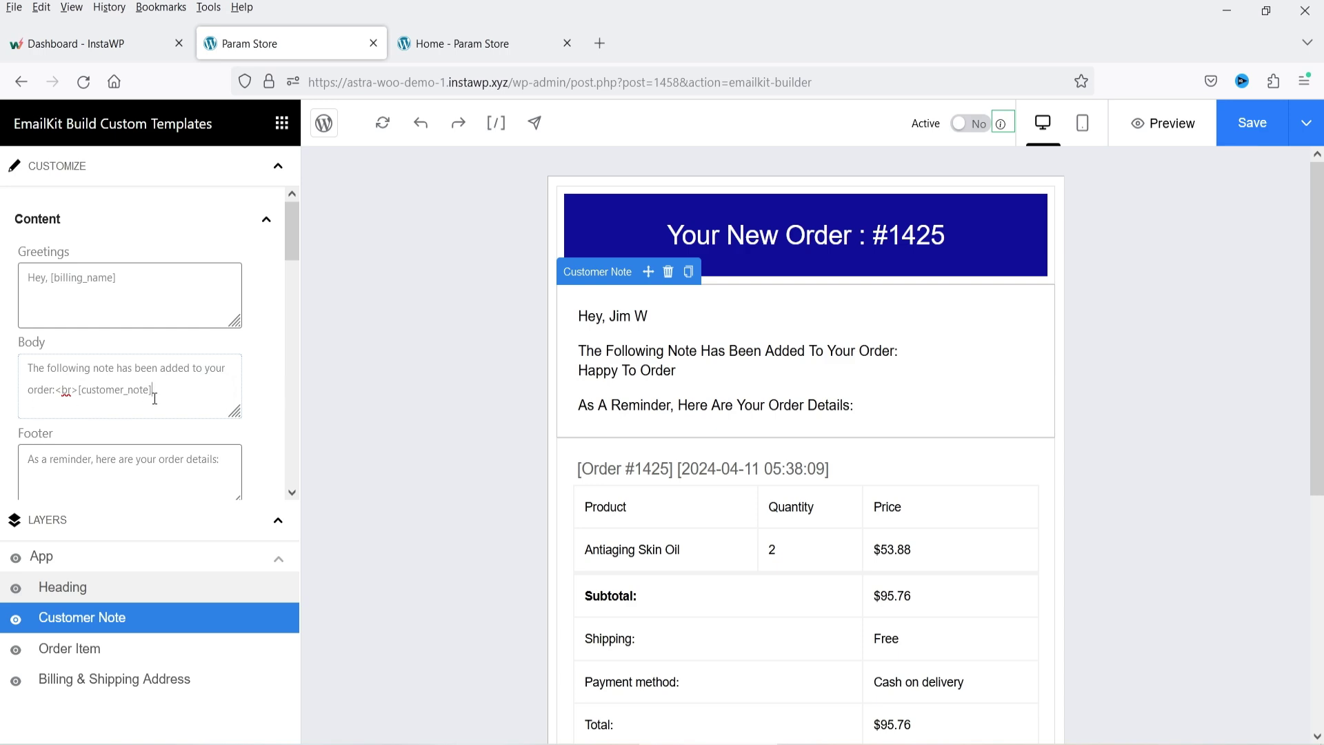
pyautogui.hotkey('ctrl', 'a')
pyautogui.write('Thank you for your shopping with our website.')
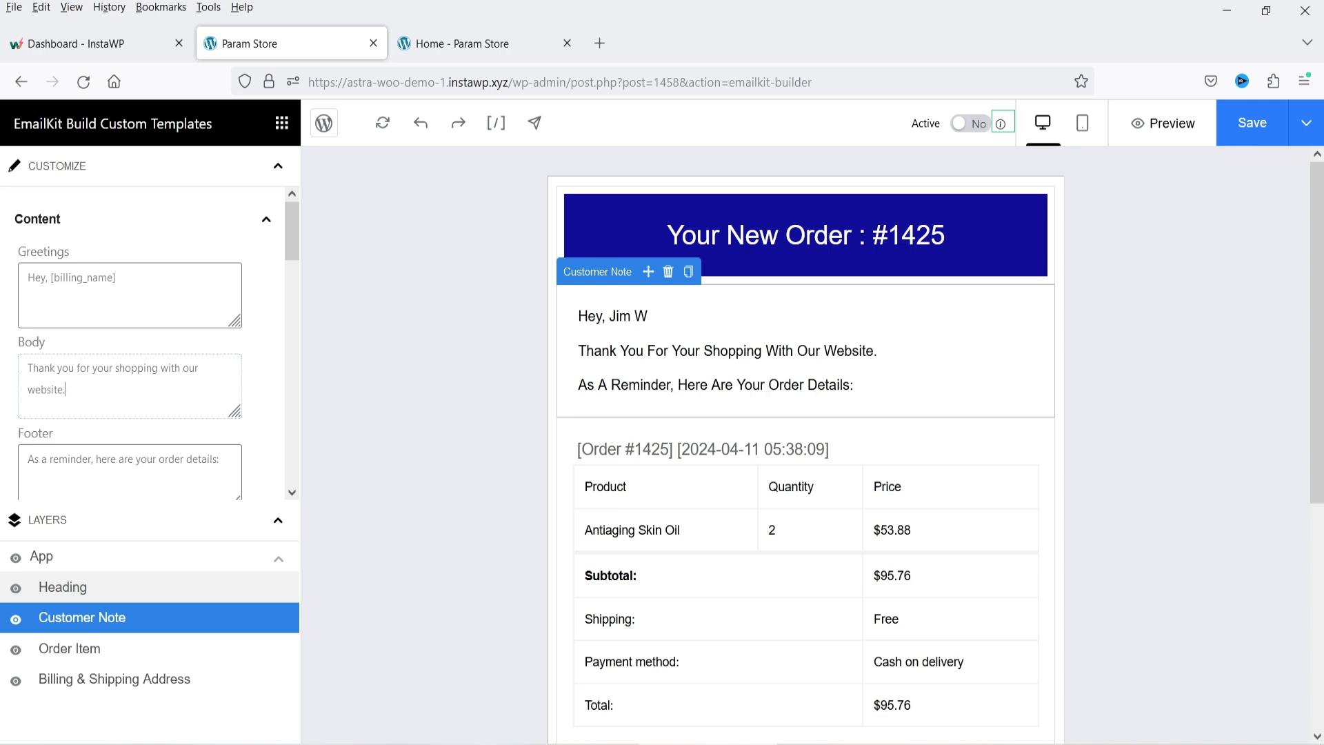
pyautogui.click(46, 459)
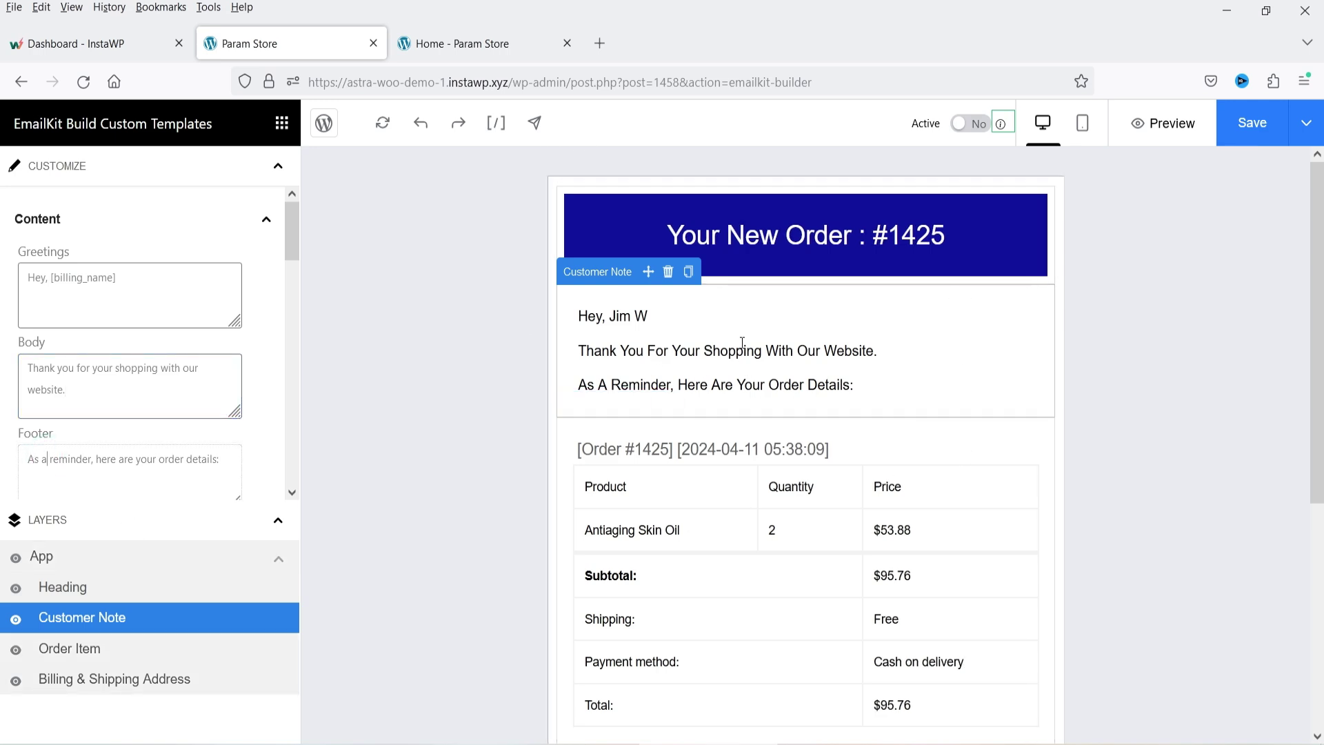
pyautogui.scroll(-3, 828, 424)
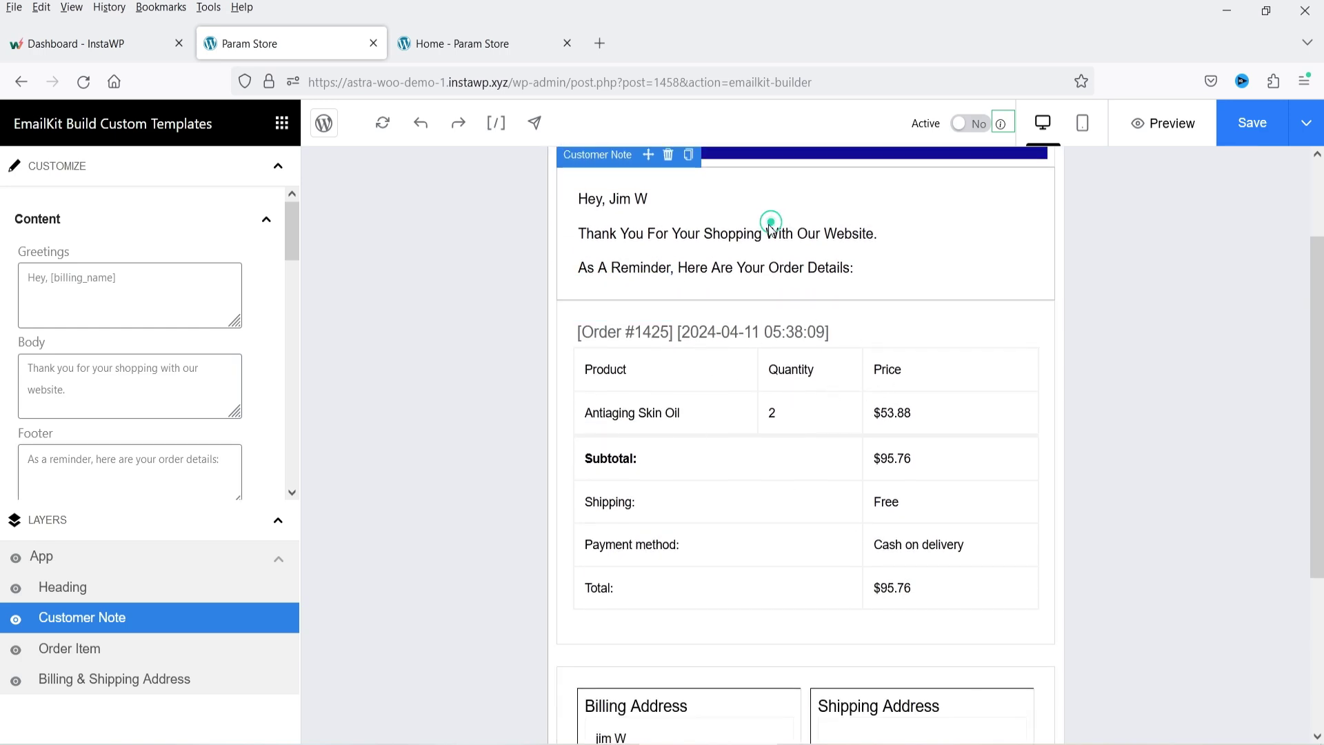
pyautogui.scroll(3, 771, 221)
# Give the Customer Note block a bright yellow background colour.
pyautogui.click(141, 222)
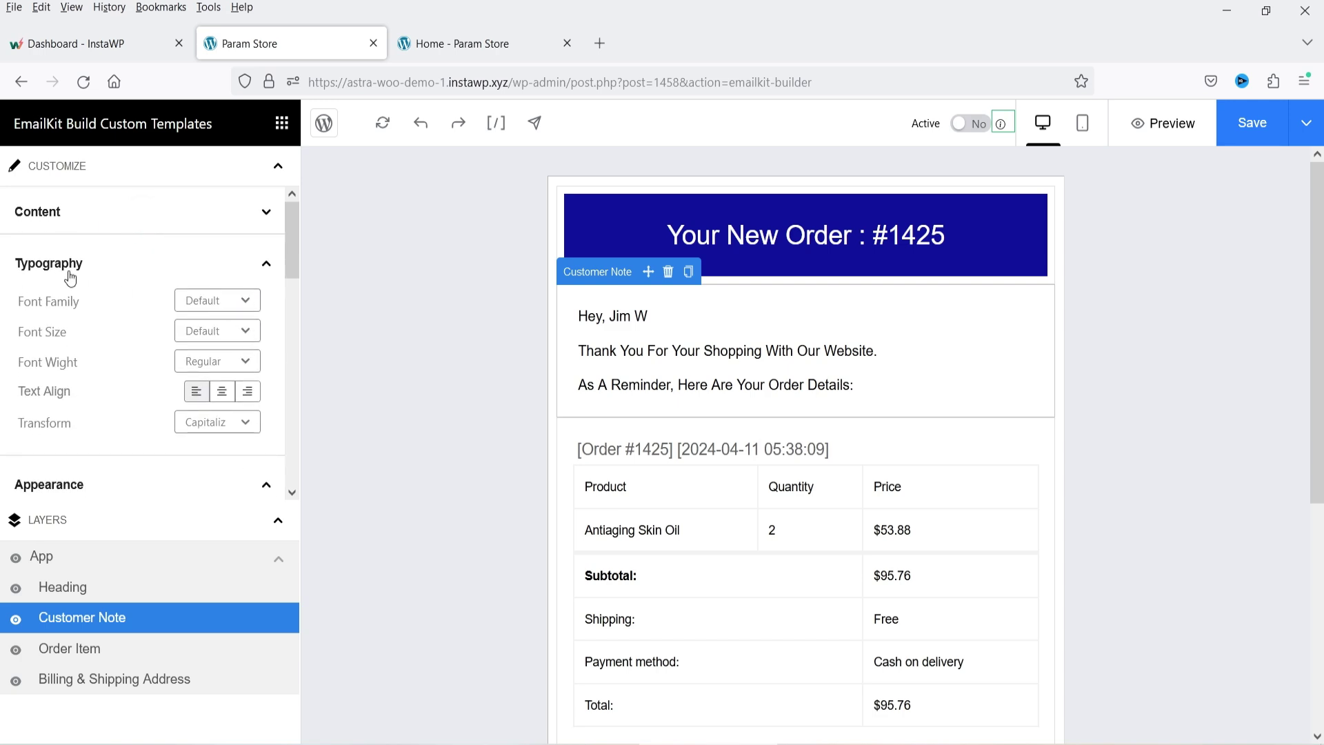
pyautogui.click(160, 491)
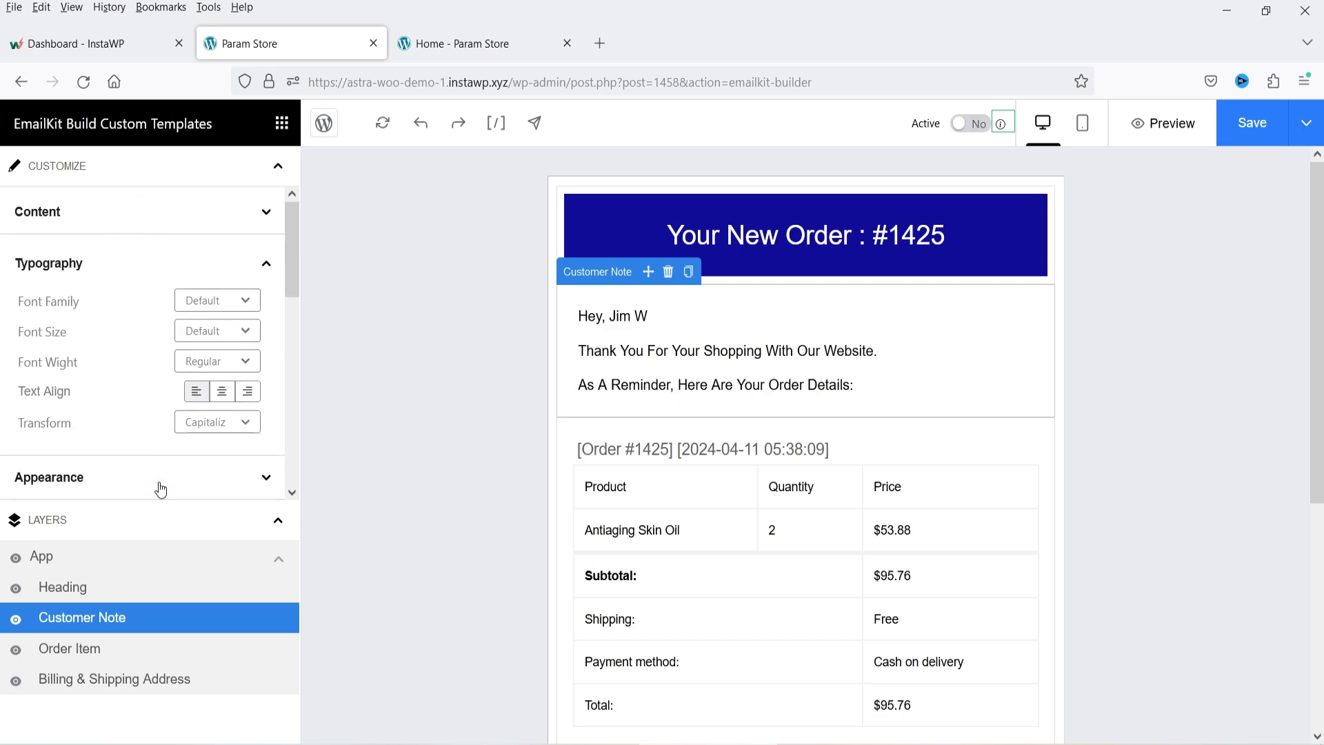
pyautogui.click(260, 481)
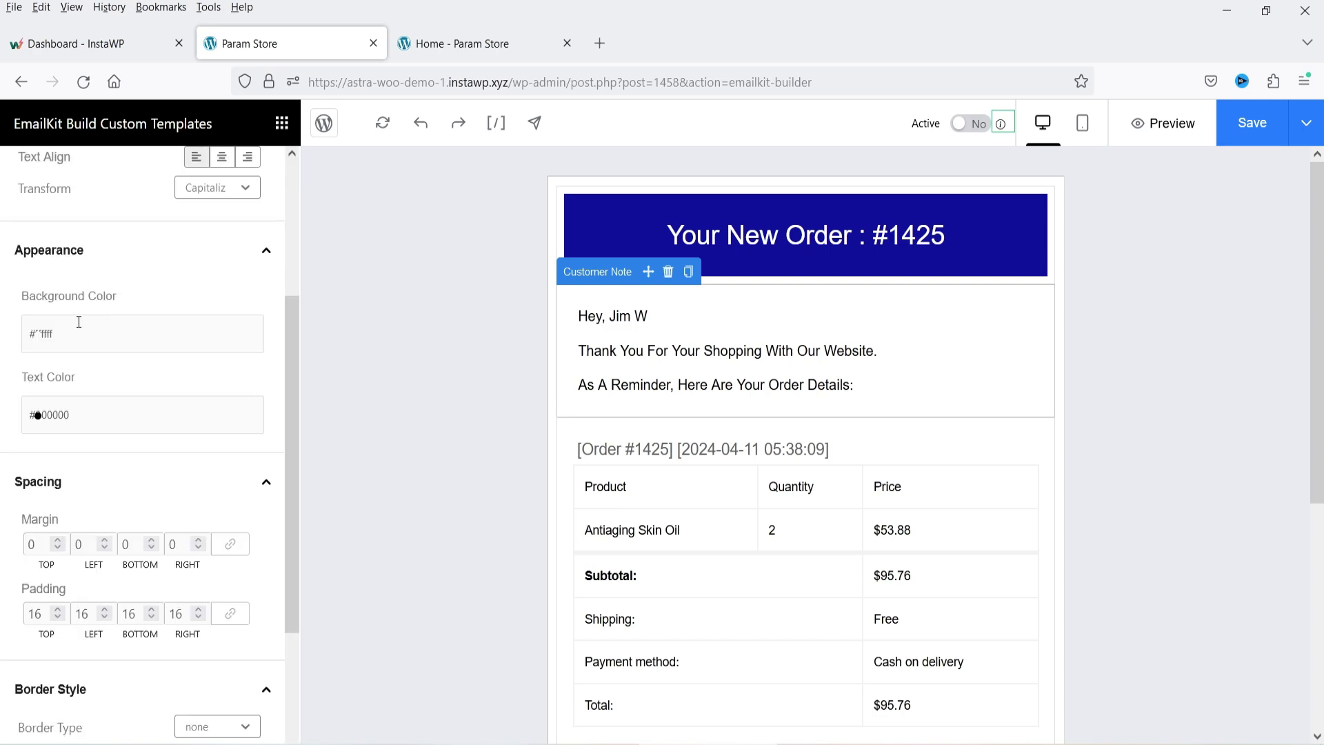
pyautogui.click(32, 337)
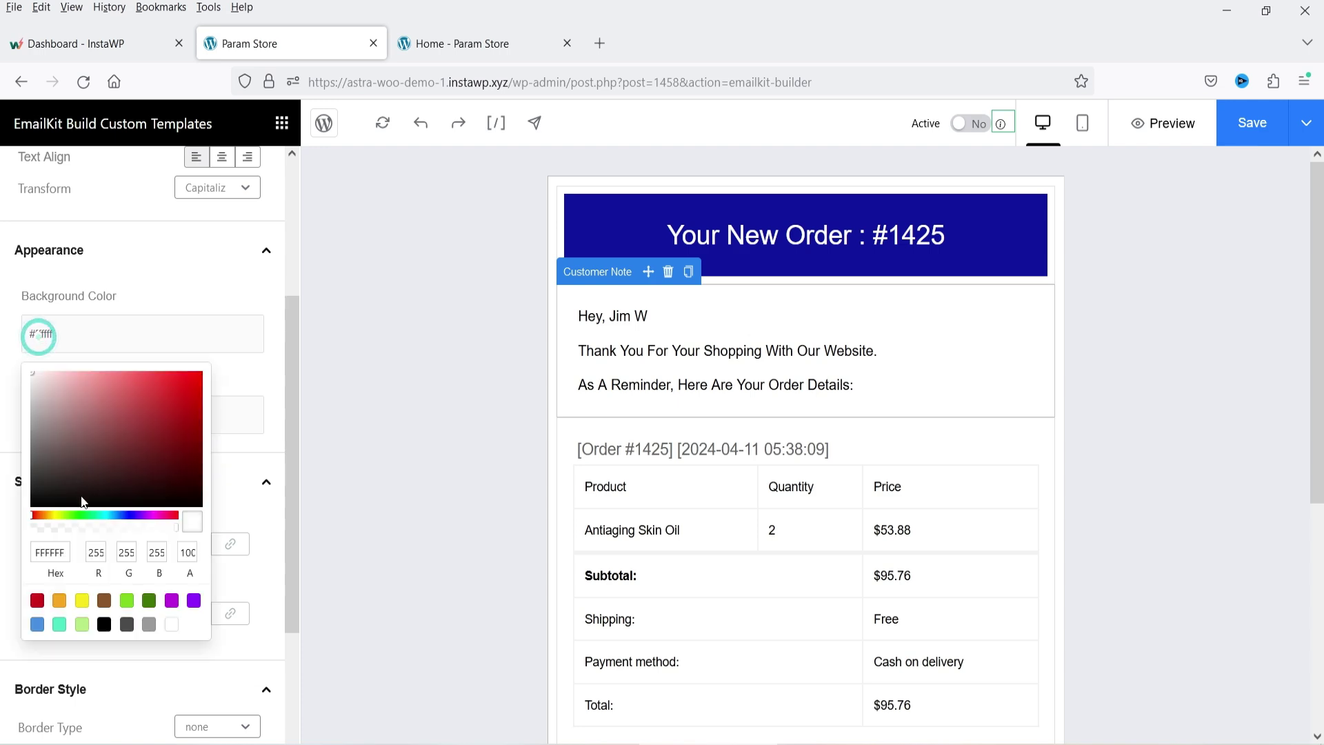
pyautogui.click(53, 519)
pyautogui.moveTo(46, 442); pyautogui.dragTo(205, 388)
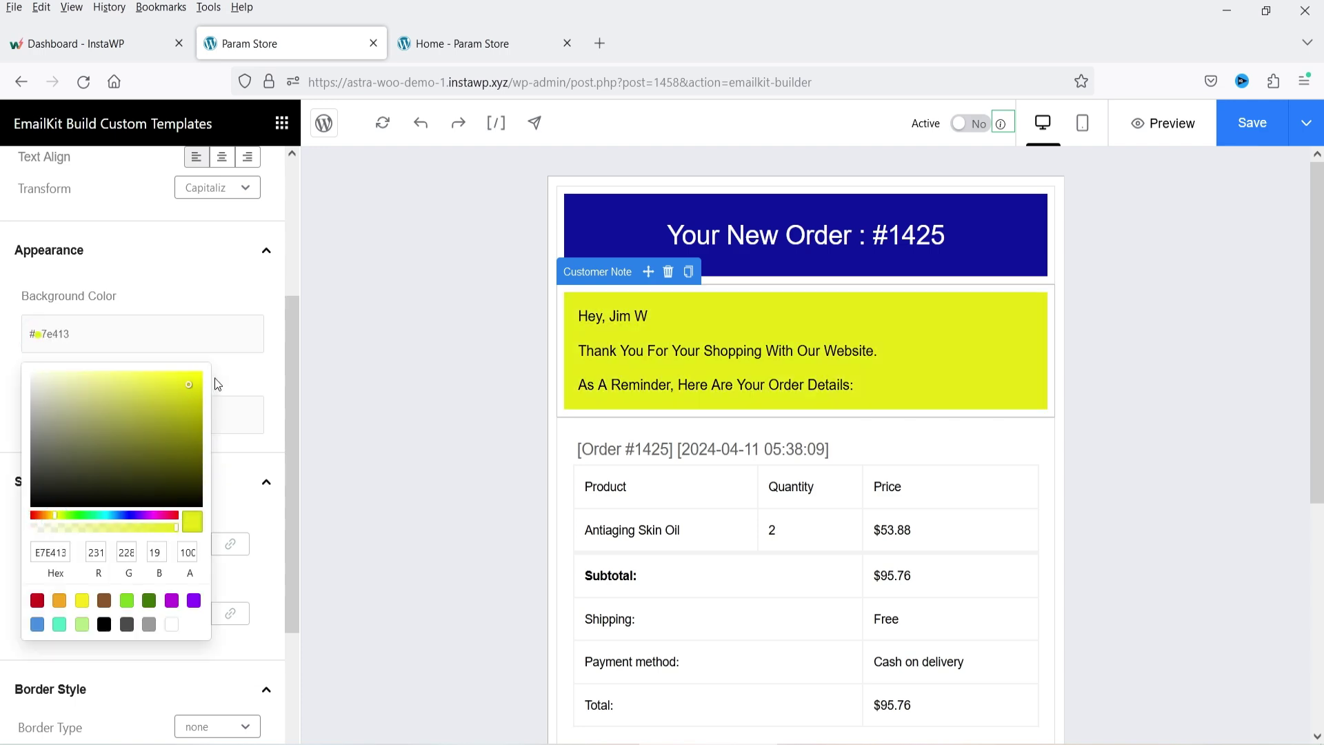
pyautogui.click(97, 419)
pyautogui.scroll(-5, 138, 414)
pyautogui.click(227, 294)
pyautogui.click(266, 276)
pyautogui.scroll(3, 207, 255)
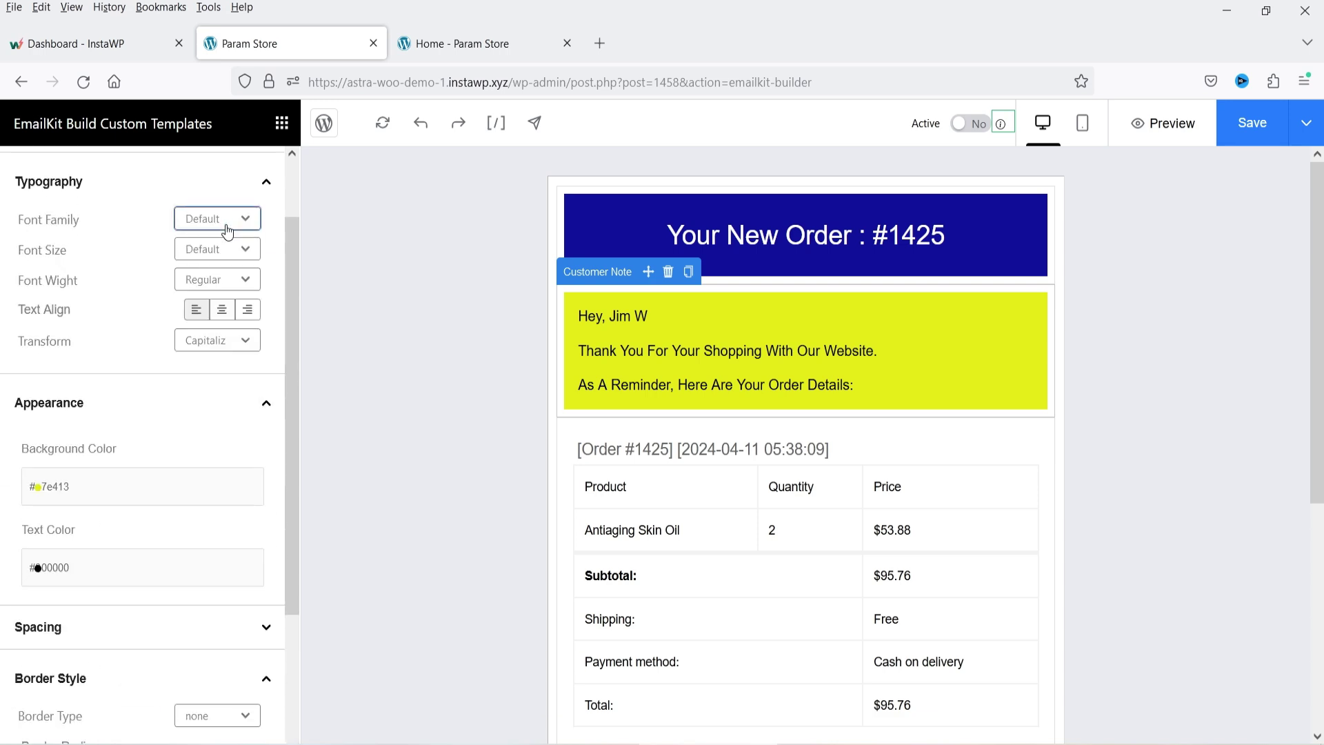
# Set the Customer Note text to Medium font size and centre alignment.
pyautogui.click(224, 255)
pyautogui.click(221, 317)
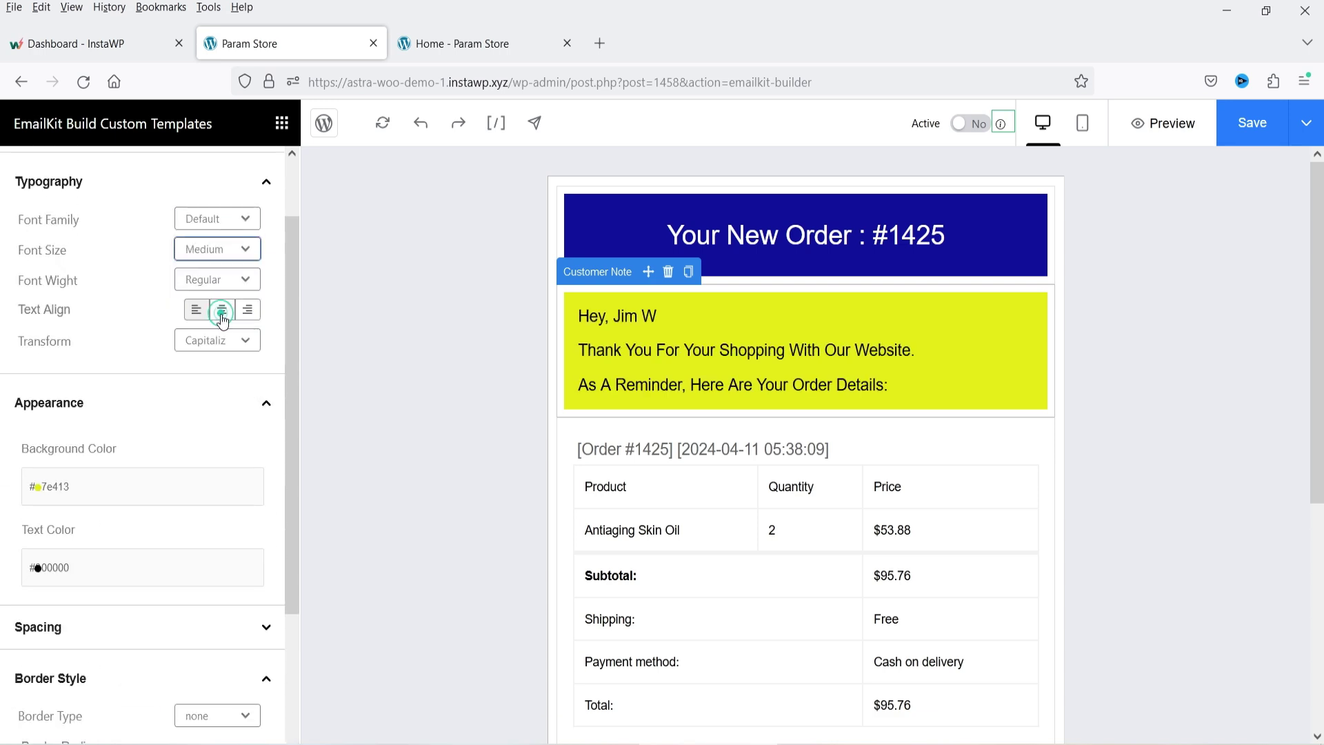
pyautogui.click(222, 309)
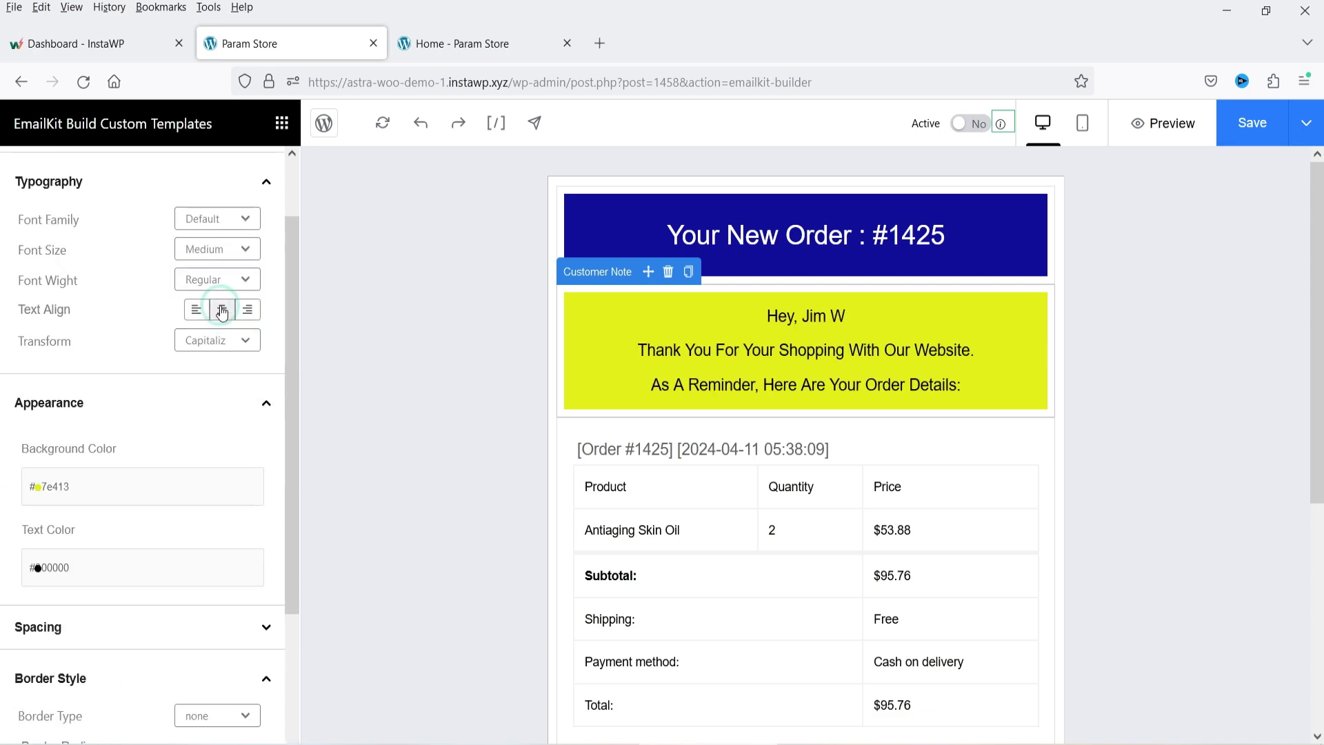
# Try a 50% block width, then set the width back to 100%.
pyautogui.scroll(-3, 138, 380)
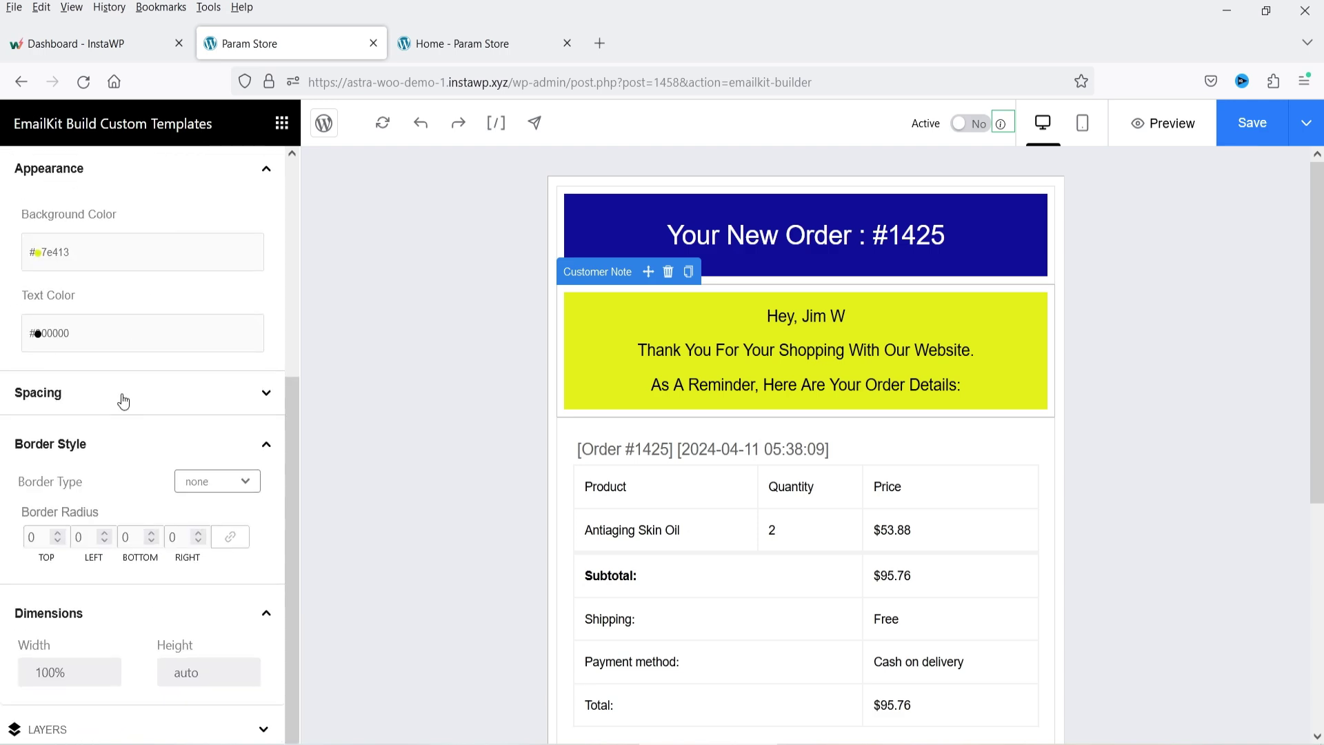
pyautogui.click(122, 395)
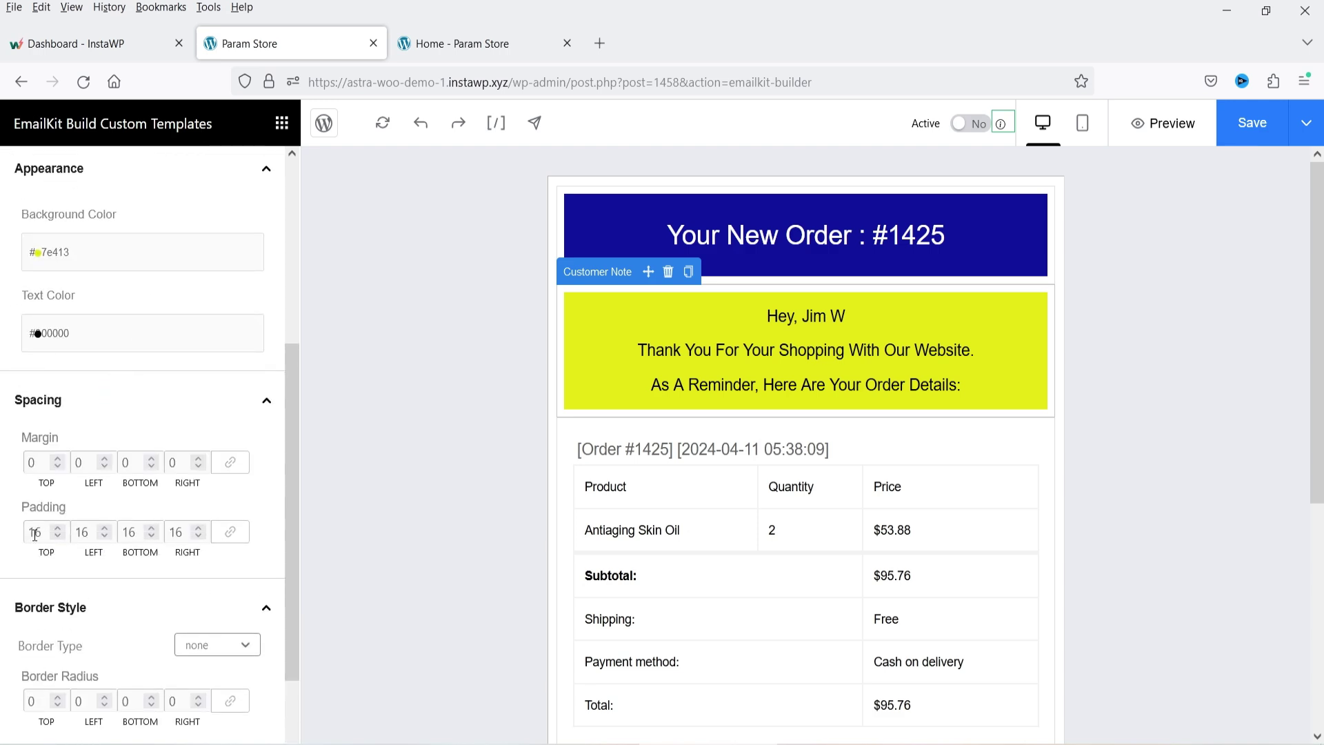
pyautogui.scroll(-2, 33, 535)
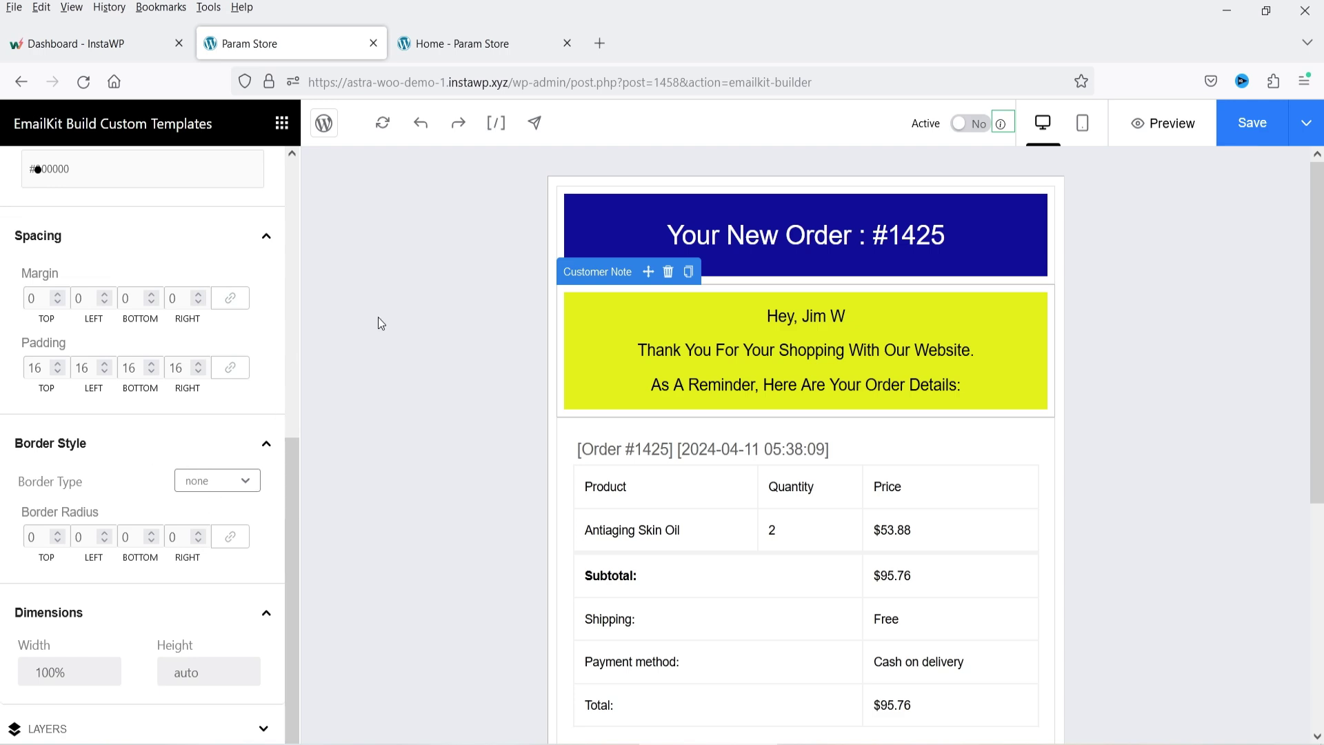
pyautogui.click(41, 673)
pyautogui.press('BackSpace')
pyautogui.press('Delete')
pyautogui.write('5')
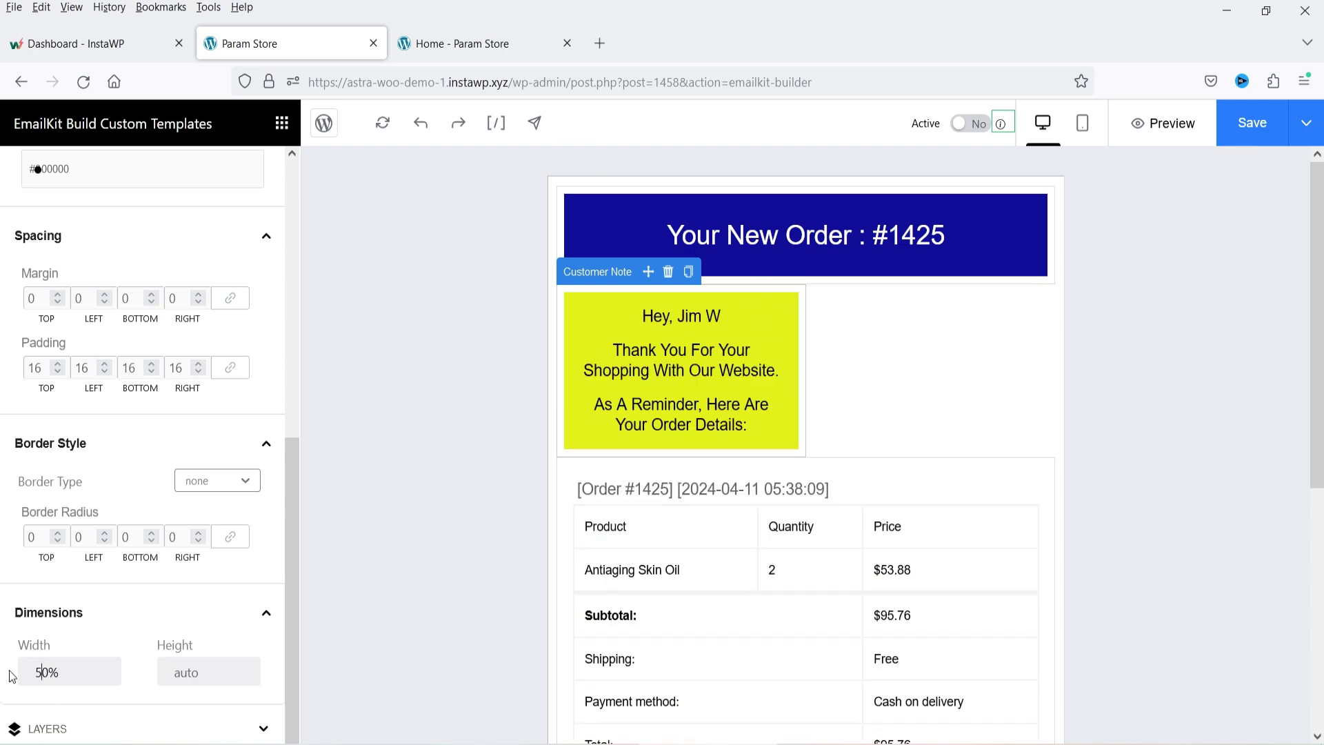
pyautogui.press('BackSpace')
pyautogui.write('10')
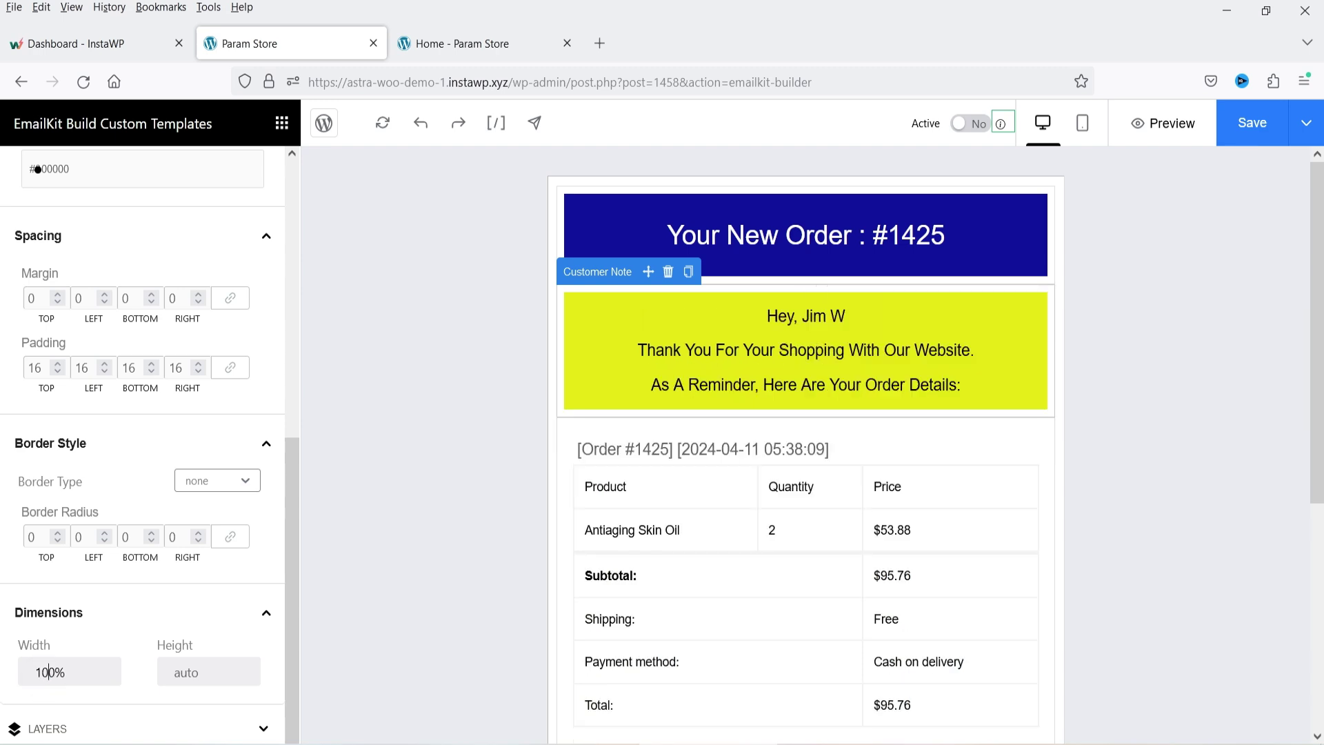
pyautogui.scroll(-5, 1007, 532)
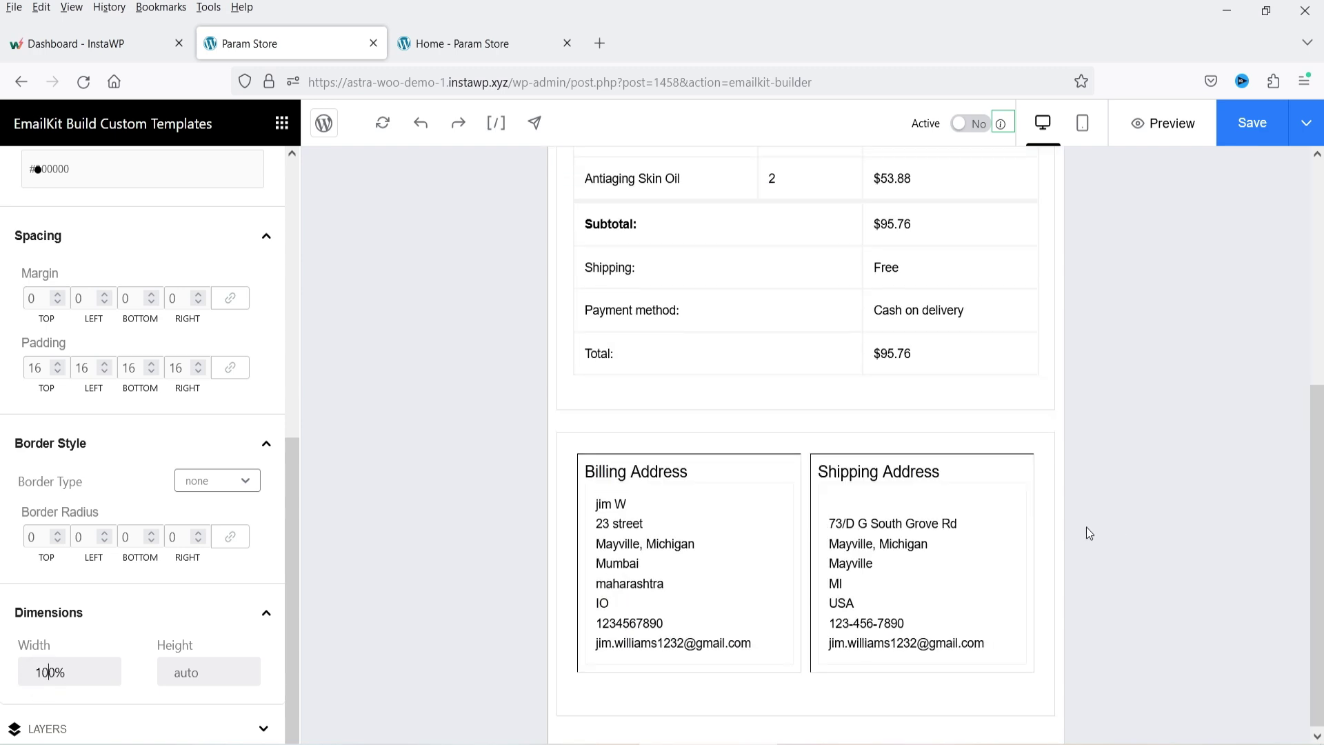
pyautogui.scroll(3, 1006, 531)
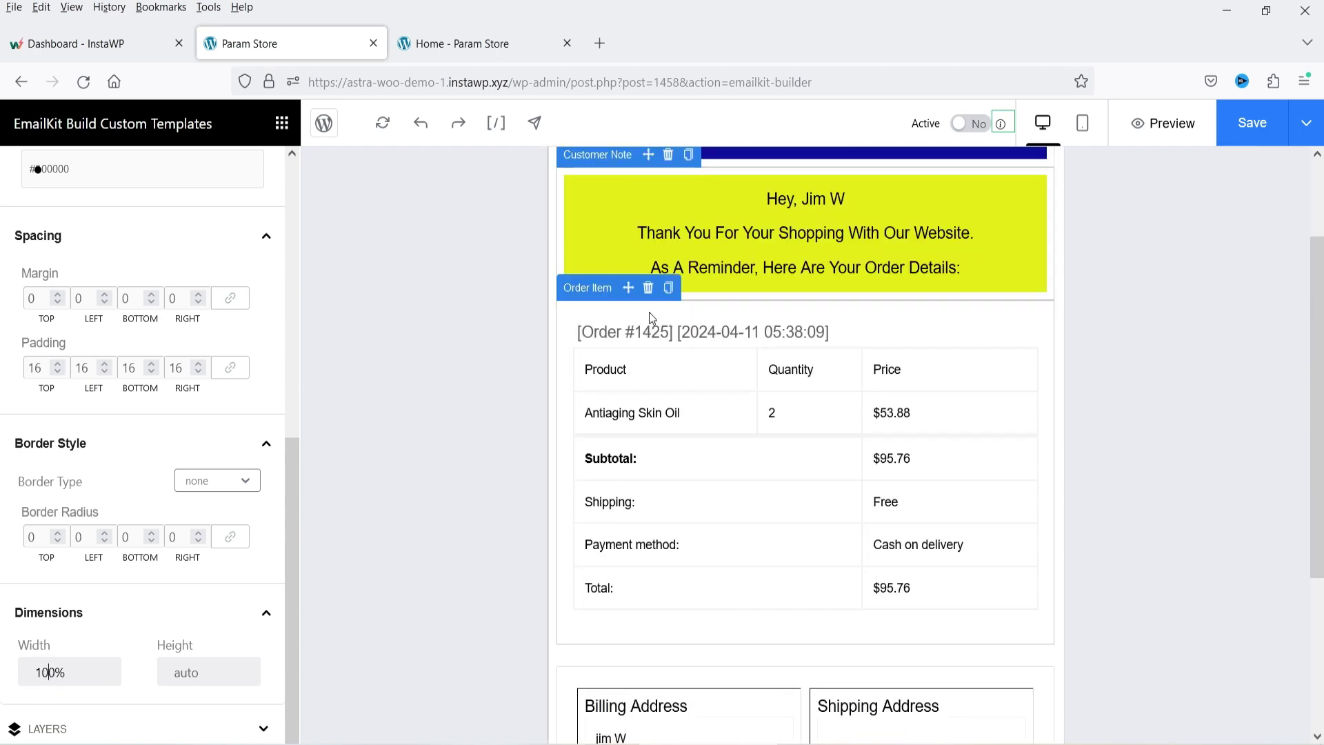
# Select the Order Item table, keep its font size Medium and its font weight Regular.
pyautogui.click(608, 295)
pyautogui.scroll(7, 163, 266)
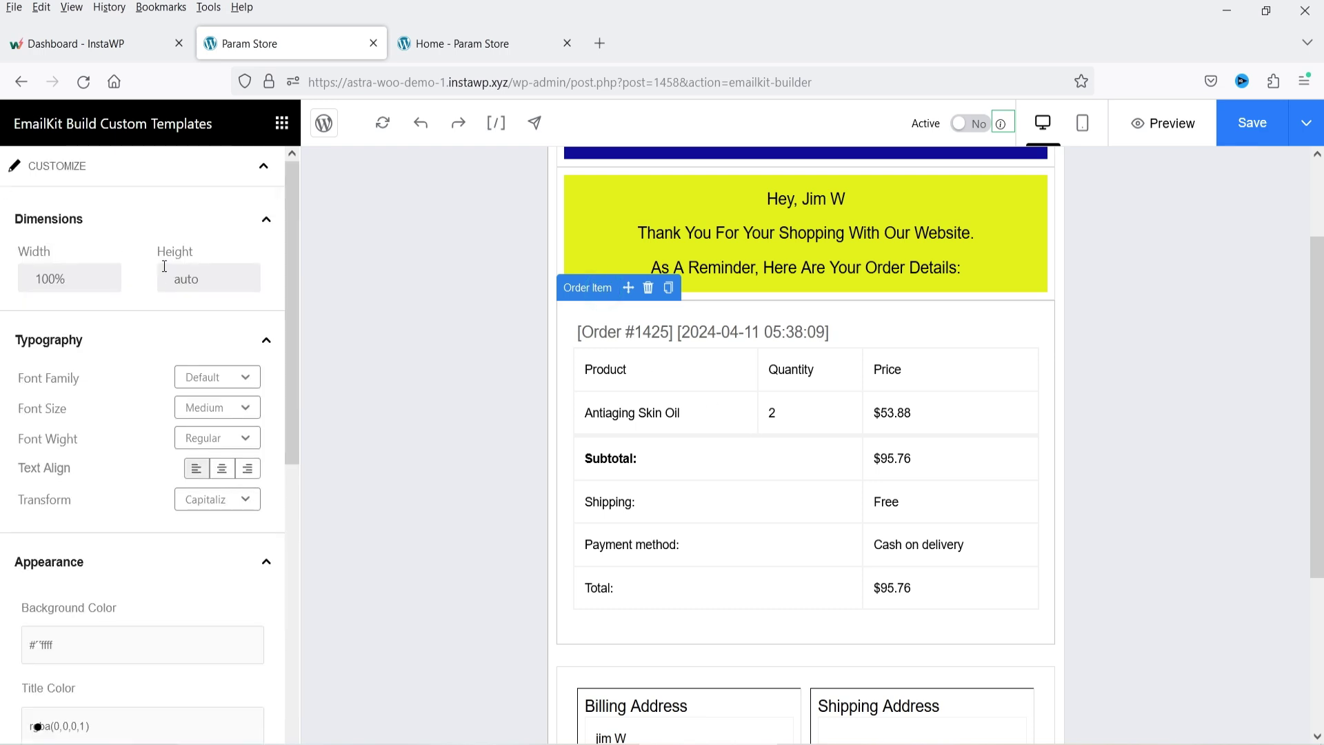
pyautogui.click(251, 175)
pyautogui.click(253, 177)
pyautogui.click(250, 171)
pyautogui.click(231, 411)
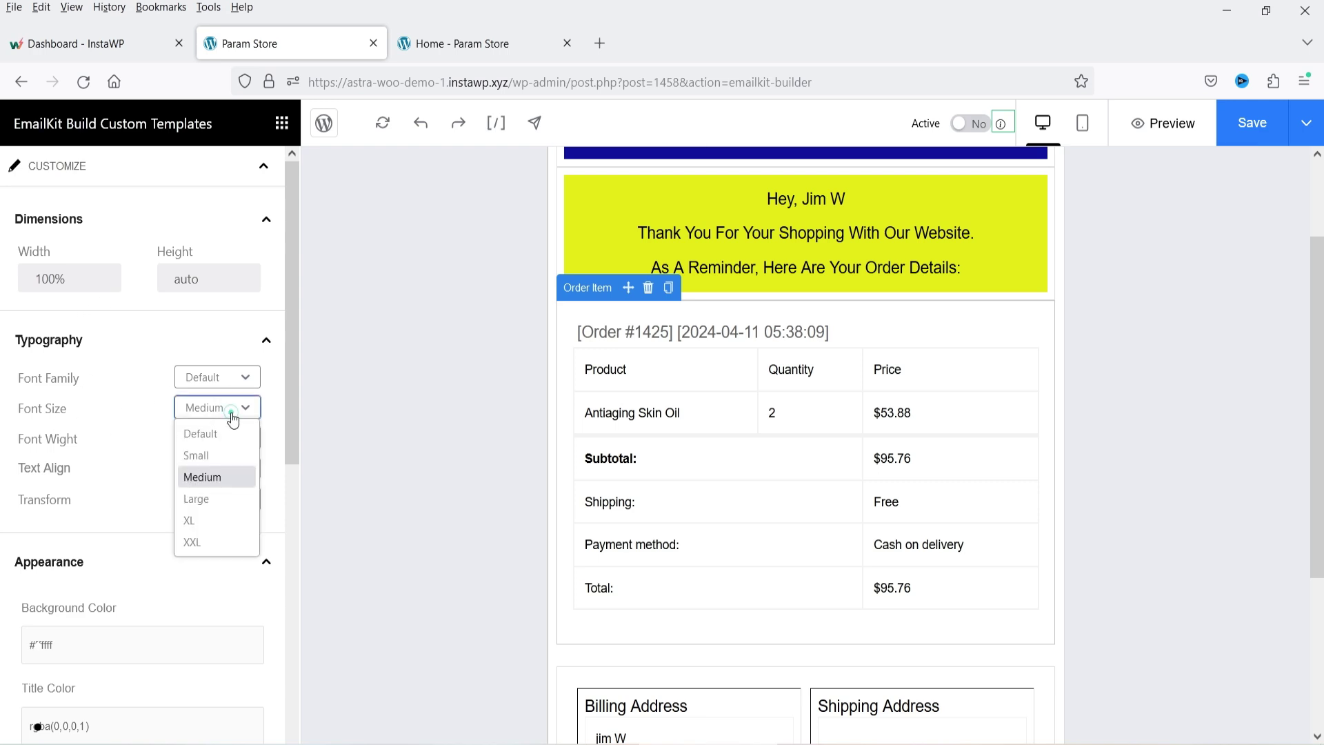
pyautogui.click(215, 478)
pyautogui.scroll(-2, 121, 434)
pyautogui.click(229, 321)
pyautogui.click(227, 365)
pyautogui.click(220, 323)
pyautogui.click(215, 348)
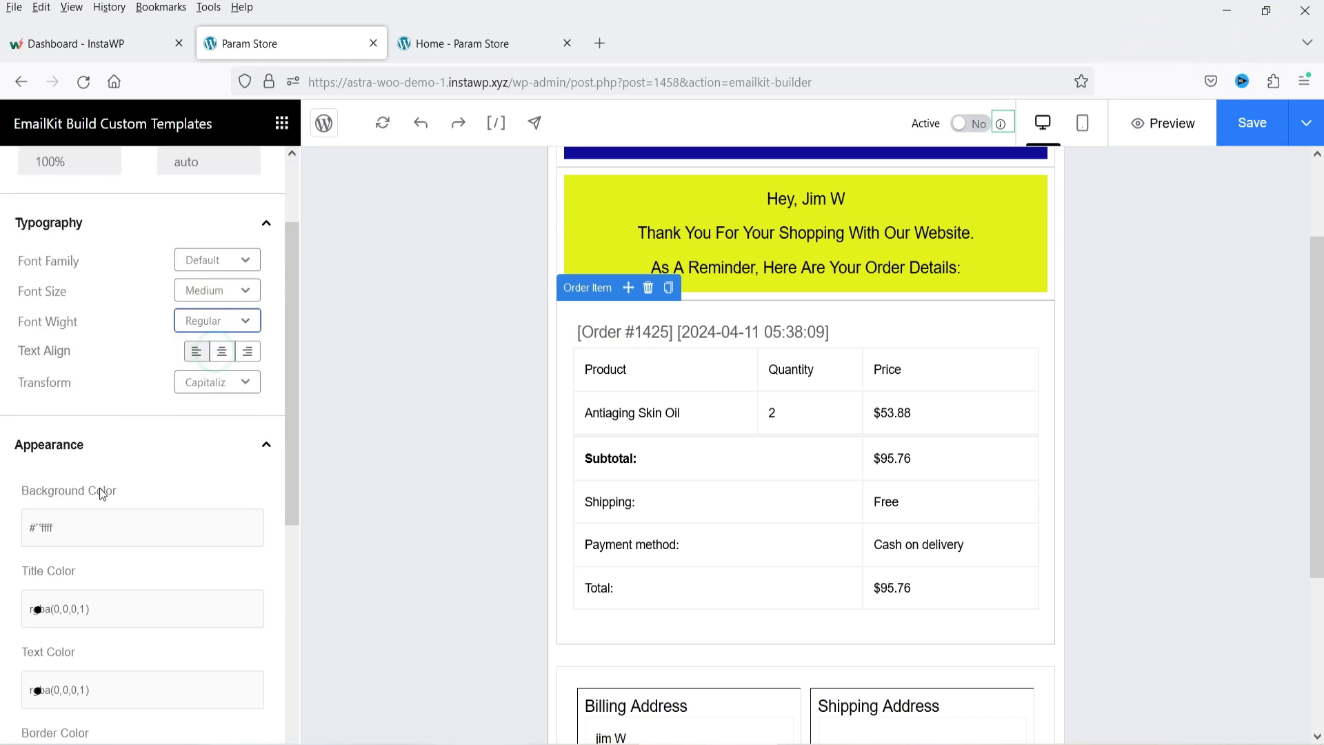
pyautogui.scroll(-4, 101, 487)
# Give the order details table a bright mint-green background.
pyautogui.click(39, 293)
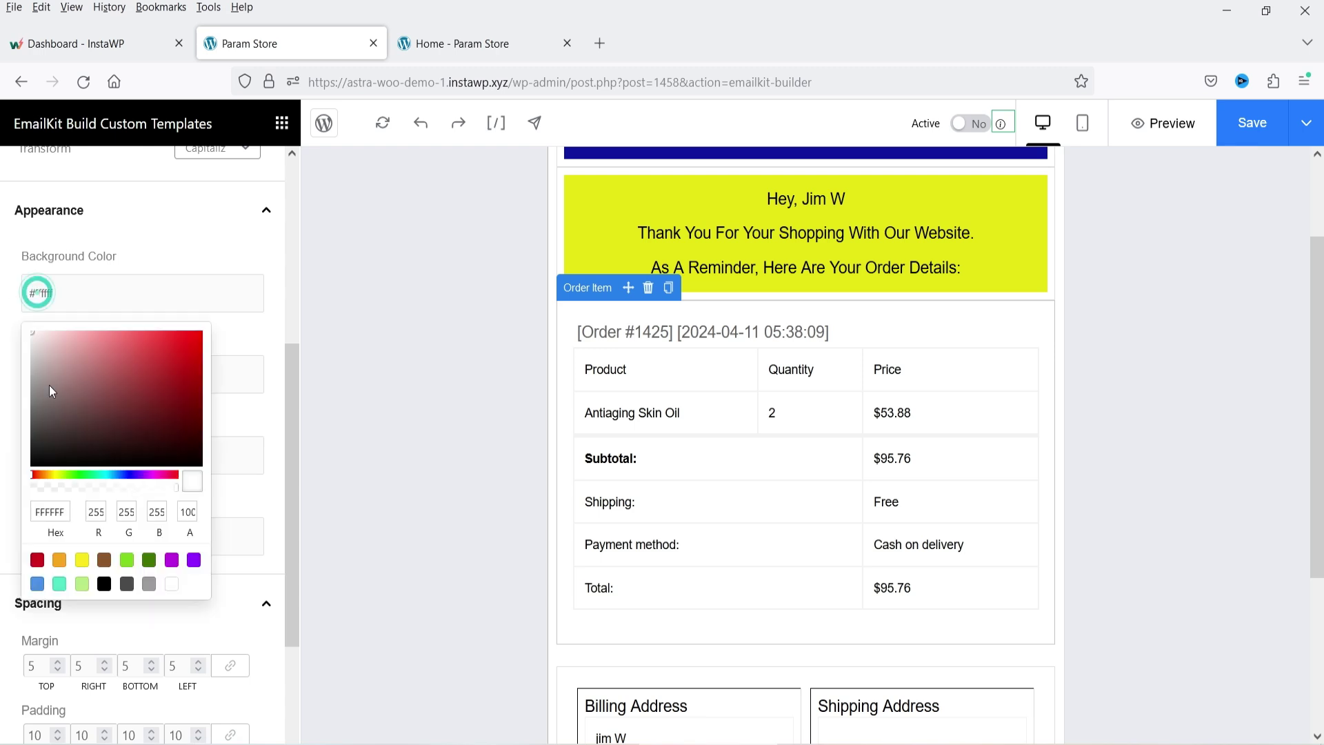
pyautogui.click(81, 473)
pyautogui.moveTo(73, 377); pyautogui.dragTo(84, 332)
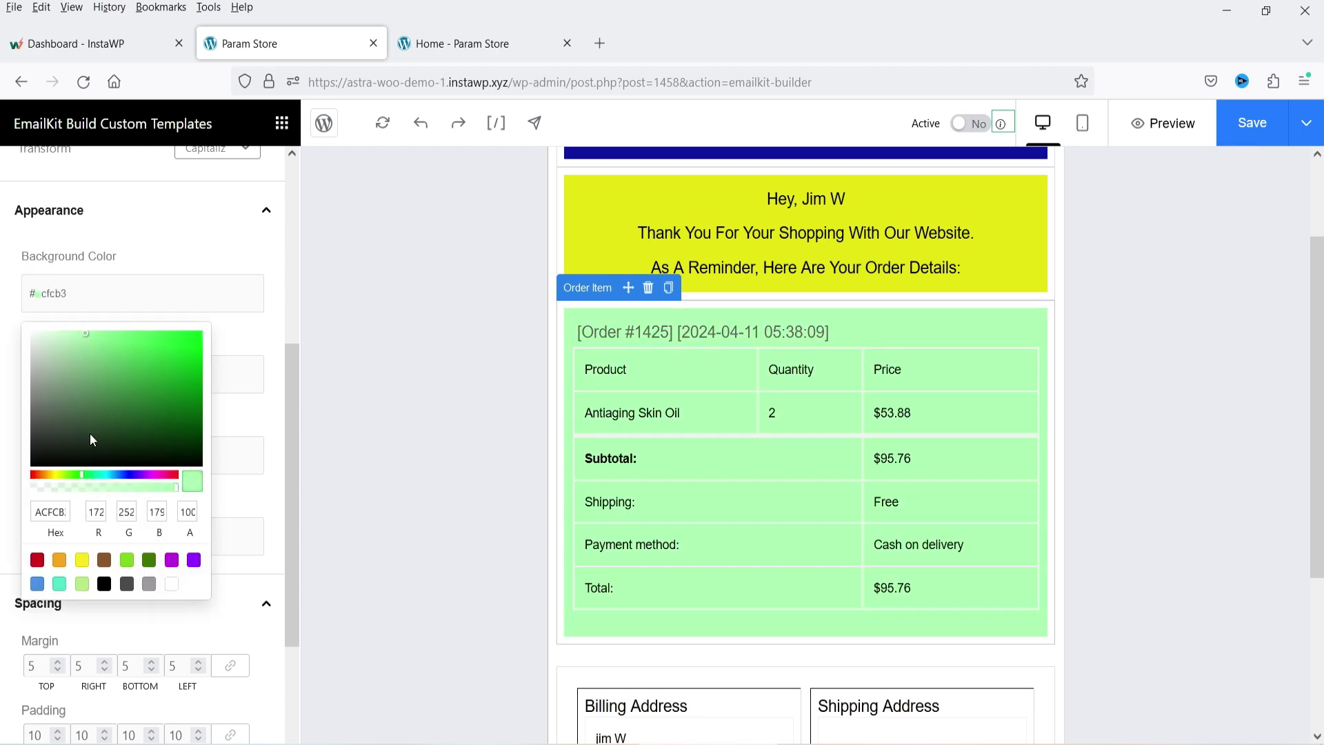
pyautogui.moveTo(85, 477); pyautogui.dragTo(92, 477)
pyautogui.moveTo(96, 345); pyautogui.dragTo(147, 328)
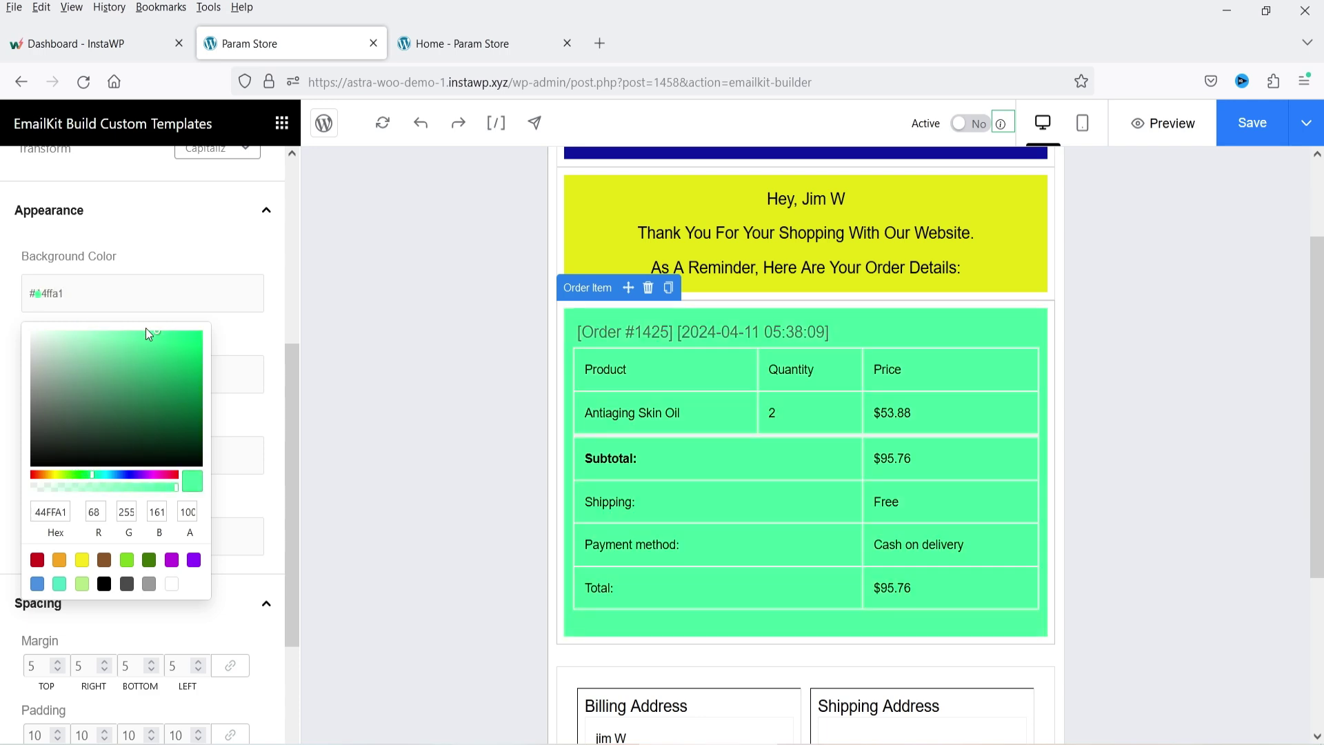
pyautogui.click(103, 210)
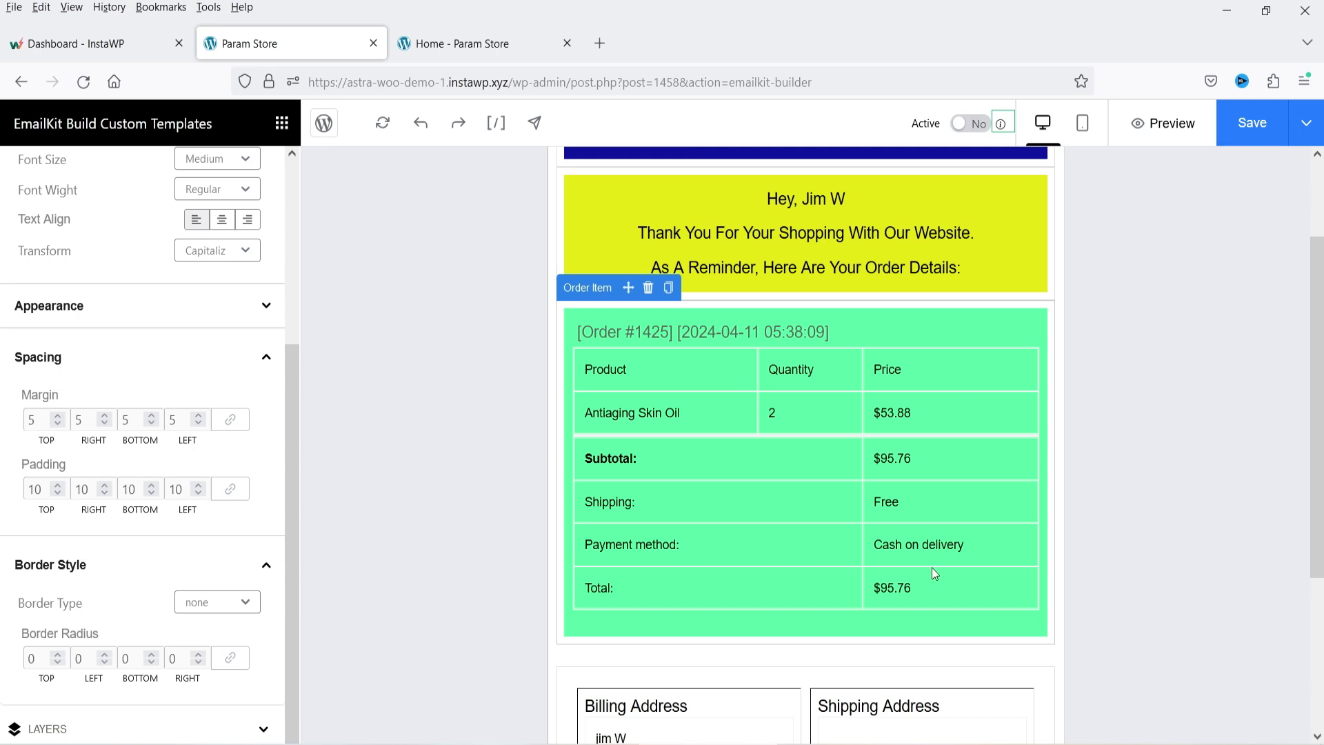
# Switch to the Home - Param Store tab and go to the site's admin dashboard.
pyautogui.click(486, 44)
pyautogui.moveTo(96, 119)
pyautogui.click(94, 167)
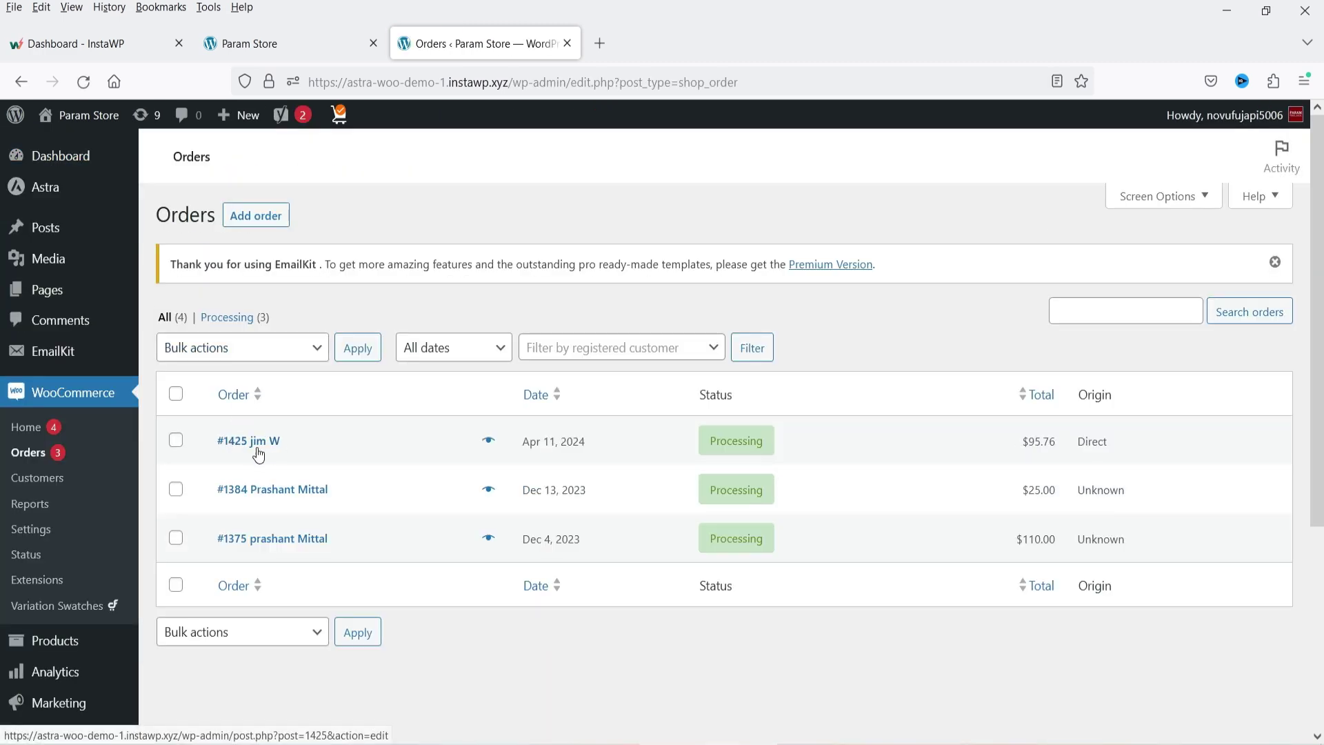
# Switch from the store admin back to the EmailKit builder tab.
pyautogui.click(269, 48)
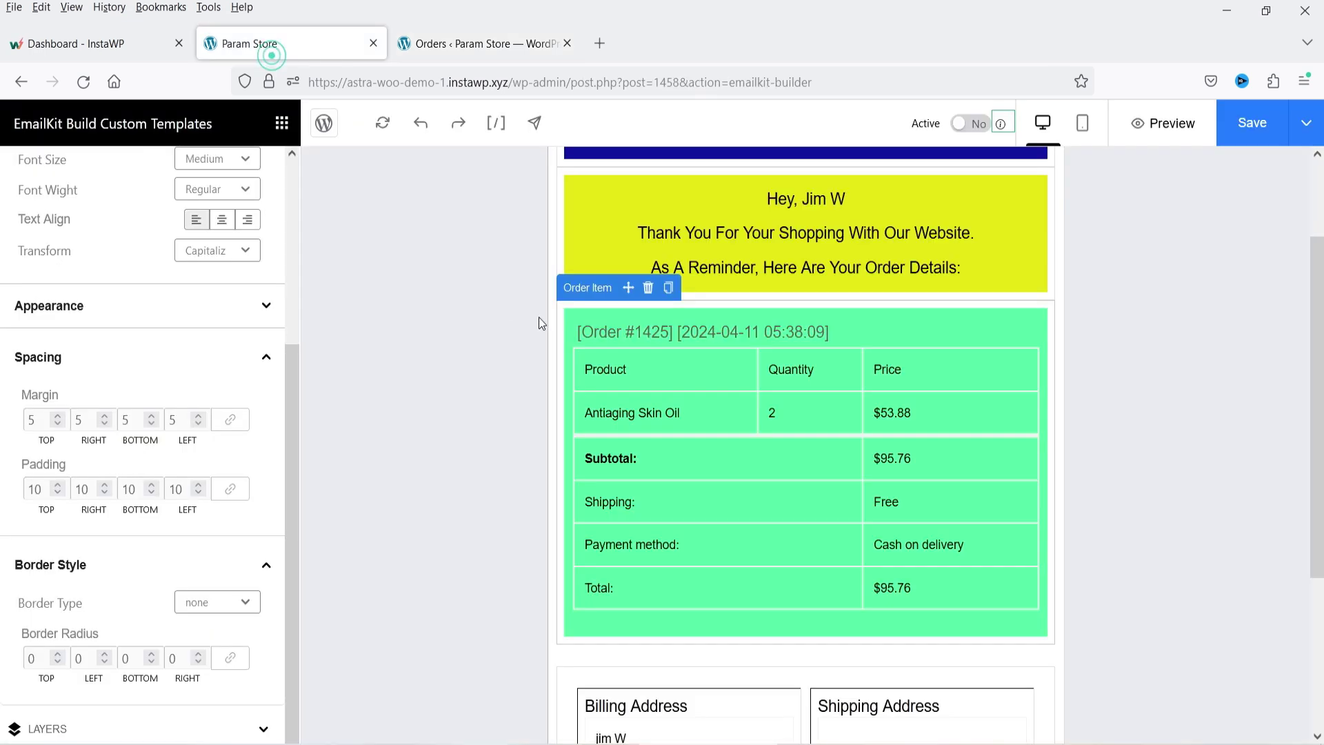
pyautogui.click(500, 42)
# Set the Billing & Shipping Address block's background colour to #f41616 red.
pyautogui.click(276, 444)
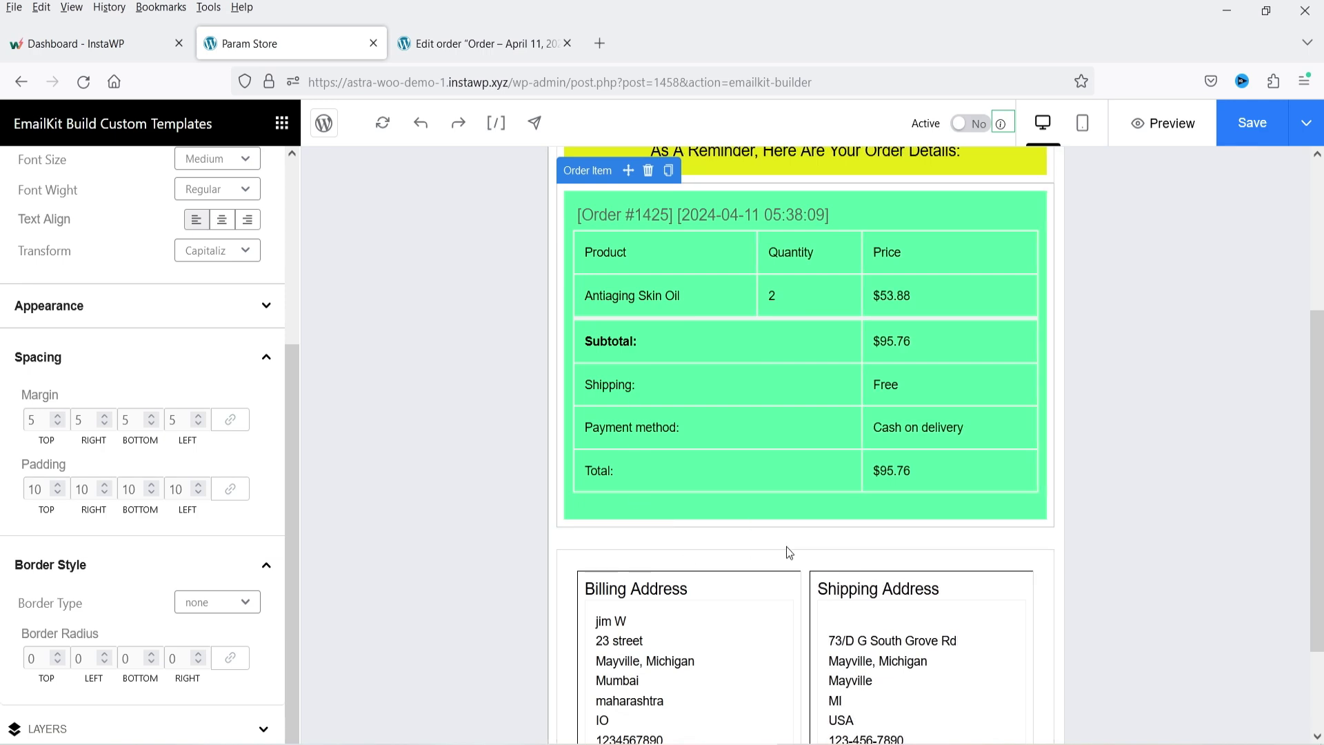
pyautogui.click(790, 552)
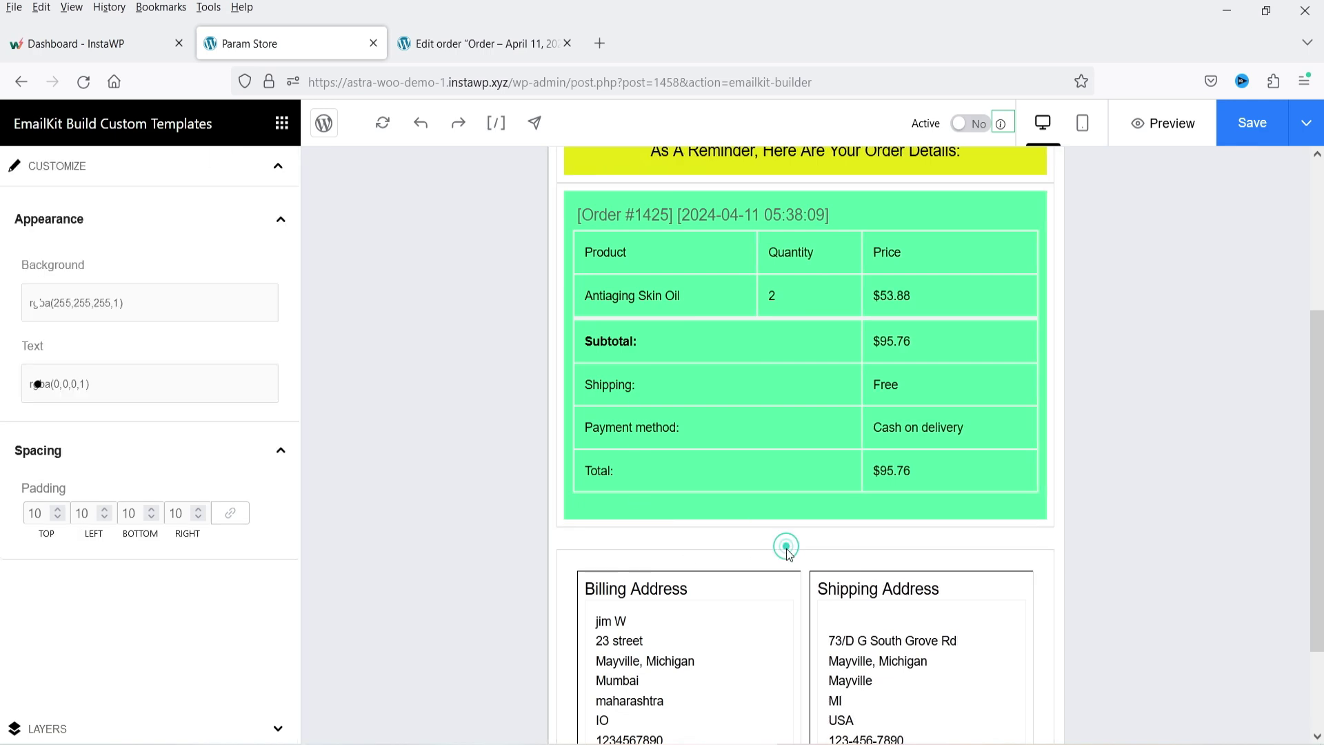
pyautogui.click(629, 572)
pyautogui.scroll(-5, 146, 386)
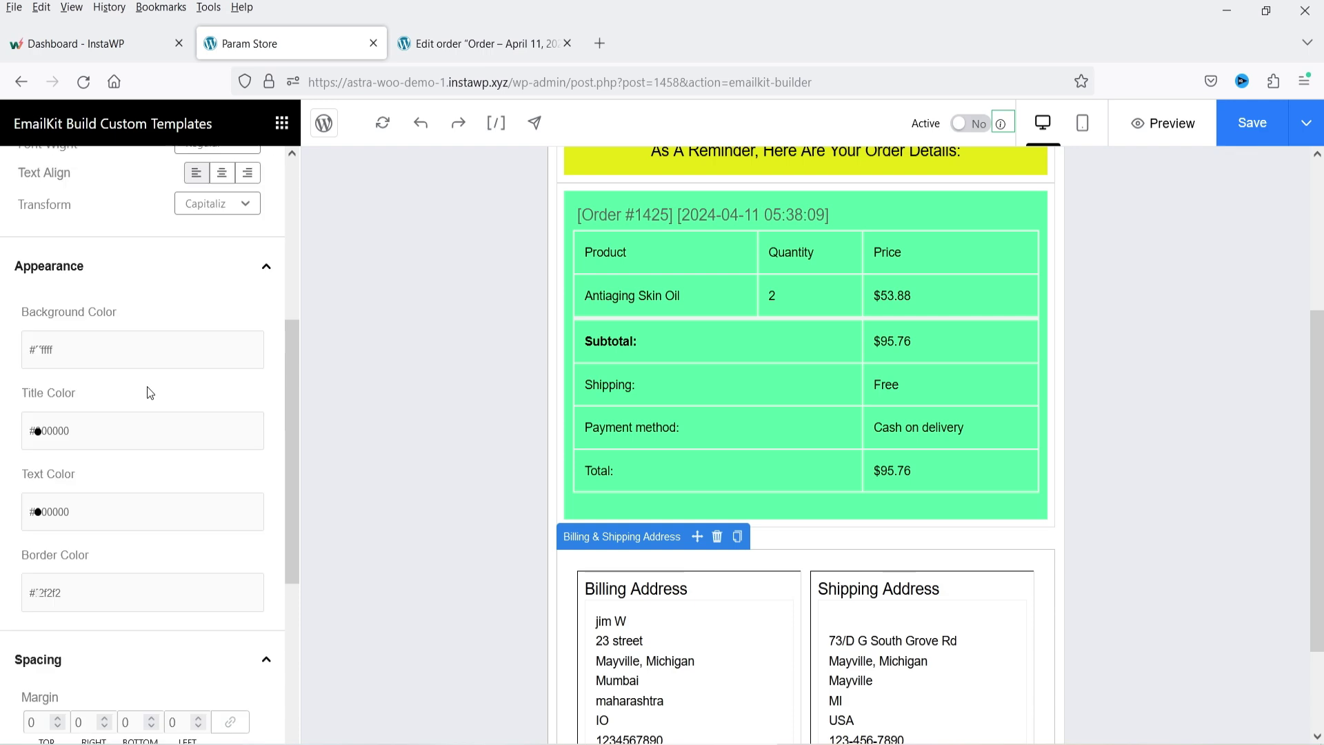
pyautogui.click(59, 352)
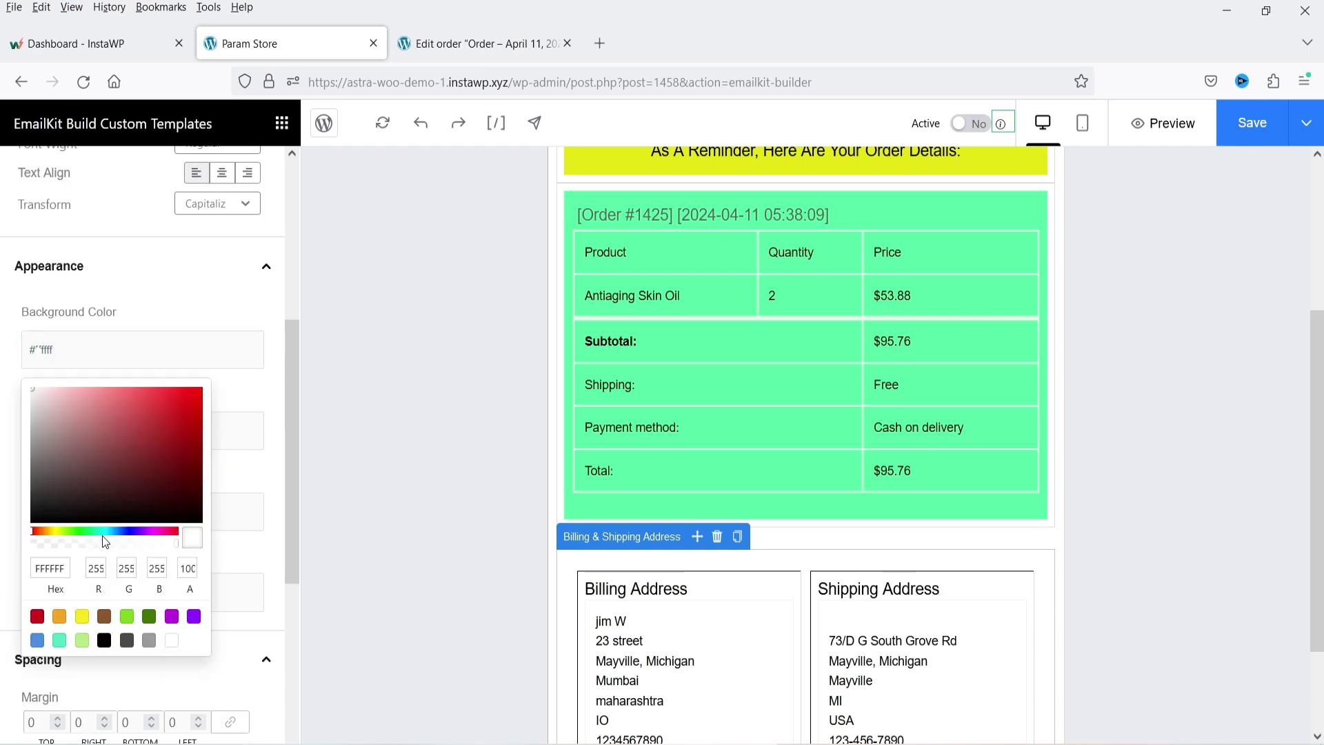
pyautogui.tripleClick(221, 358)
pyautogui.write('#f41616')
pyautogui.scroll(-3, 221, 357)
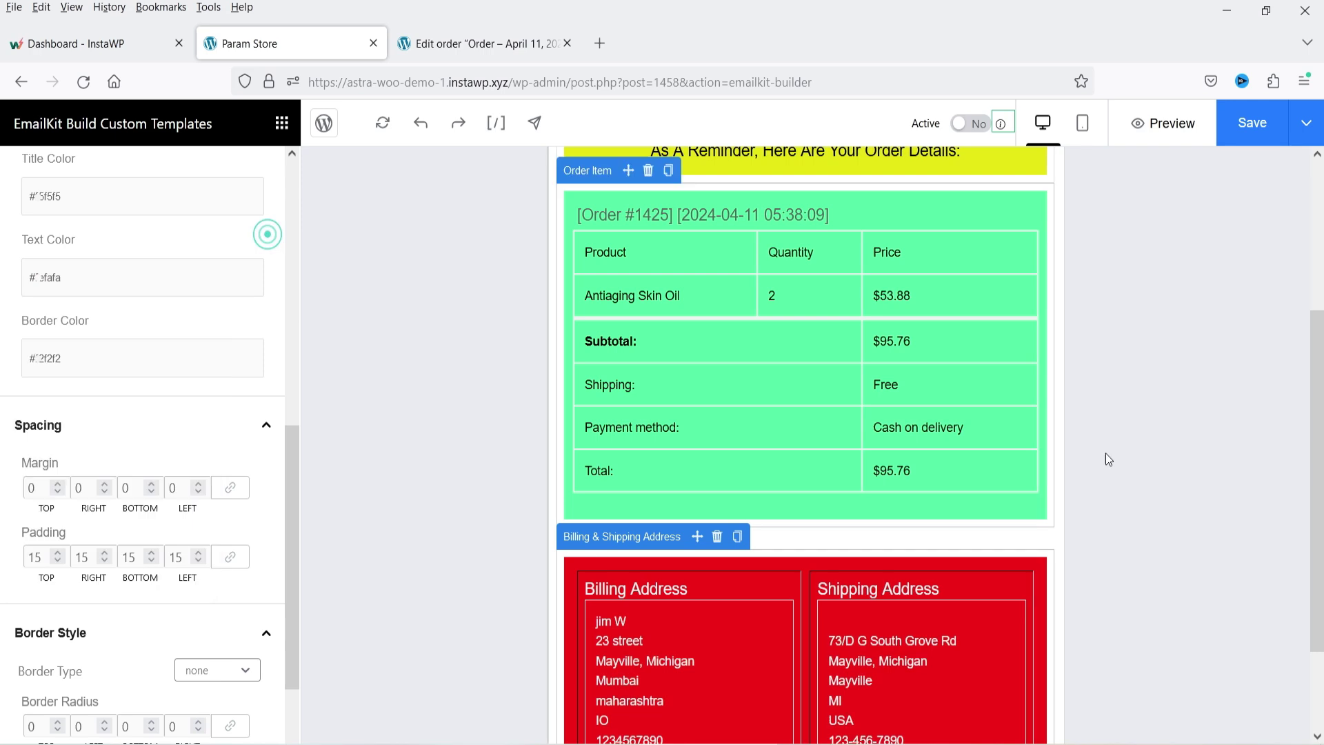
pyautogui.scroll(-2, 304, 335)
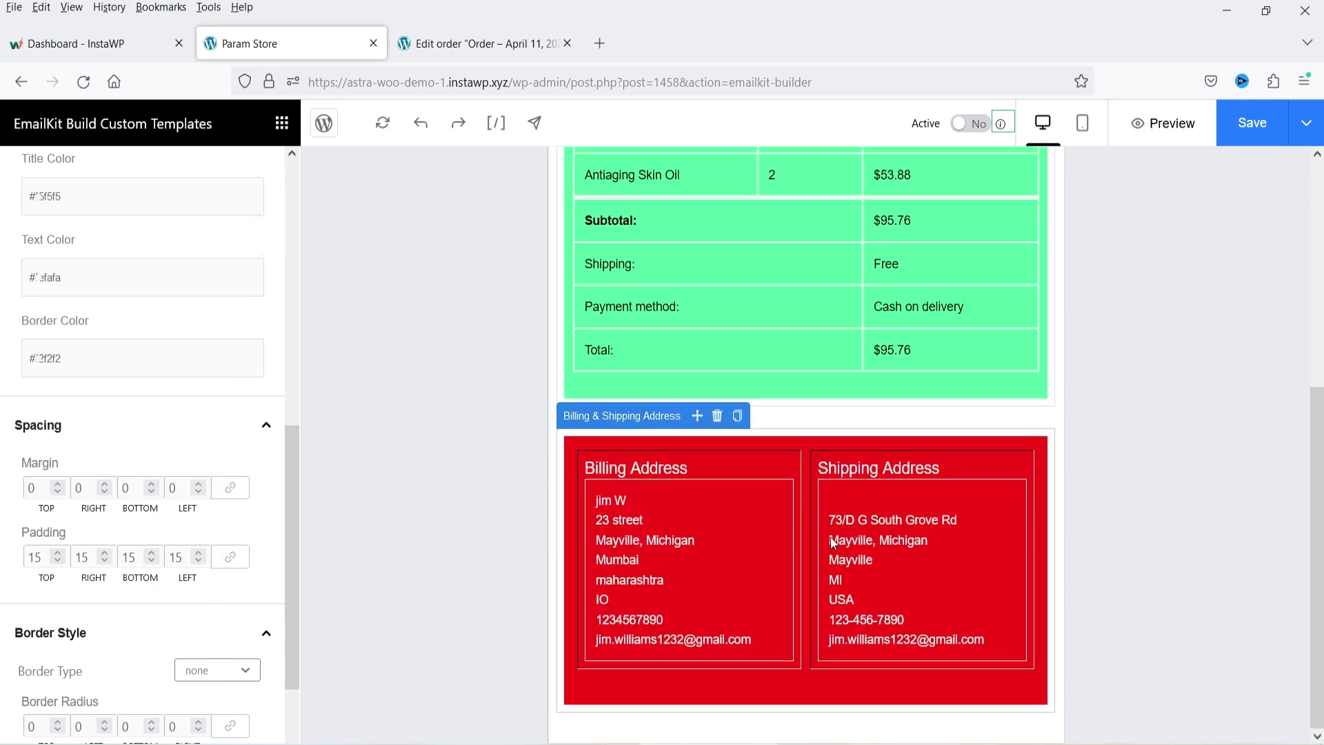
pyautogui.click(55, 351)
pyautogui.click(803, 282)
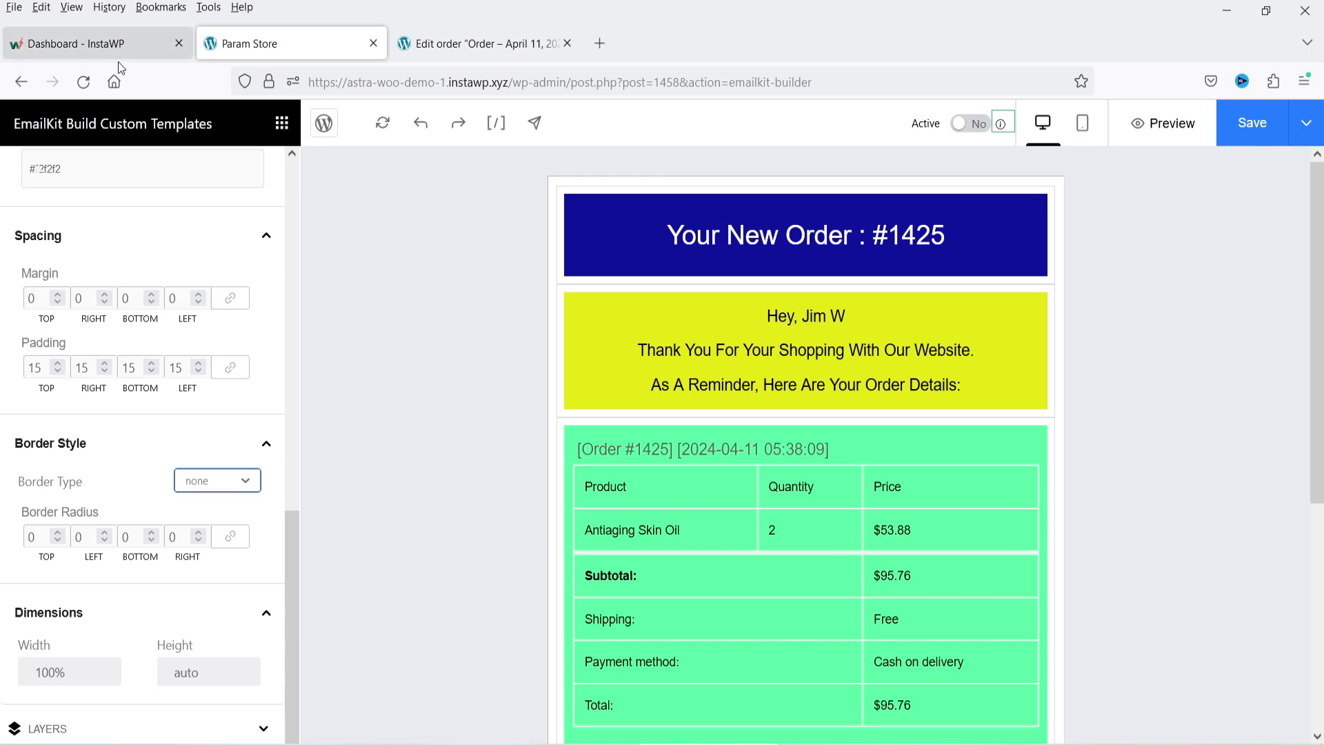
# Drop a Text block below the order table, discarding an accidentally added Heading.
pyautogui.click(282, 127)
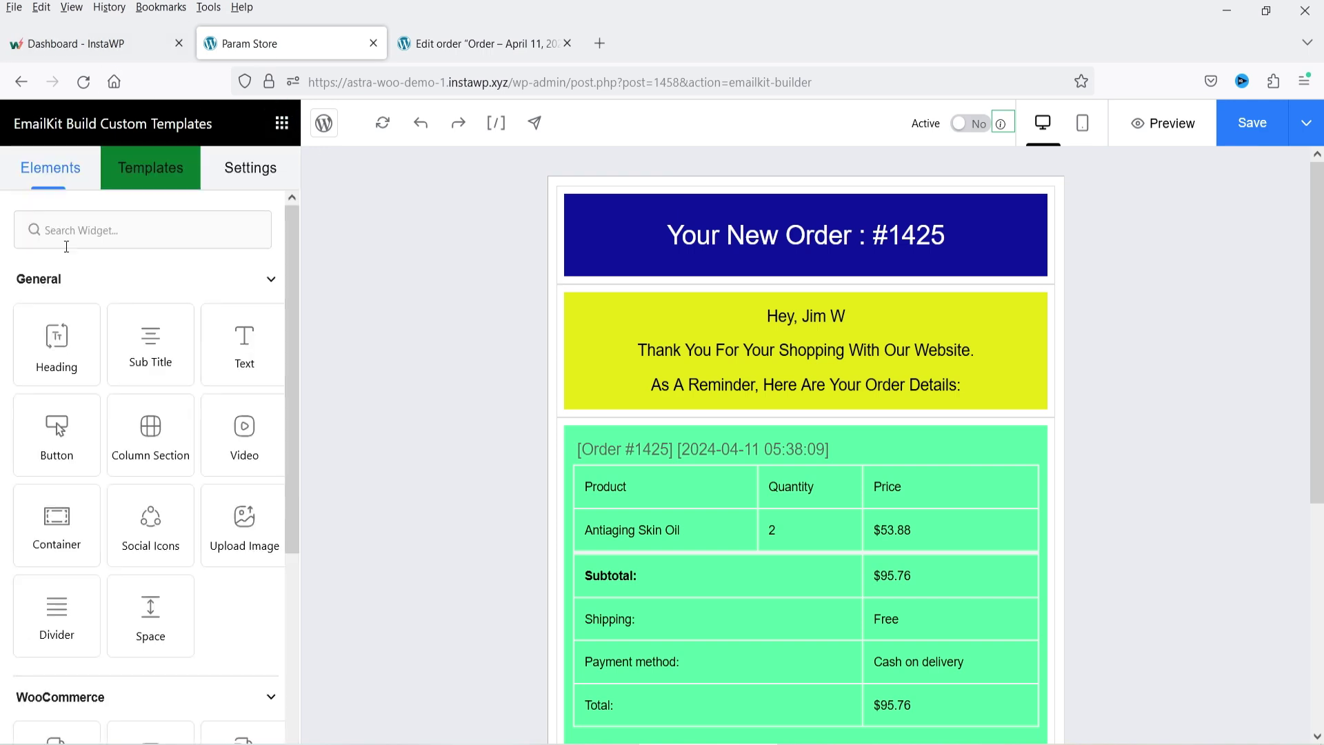
pyautogui.scroll(-3, 1020, 414)
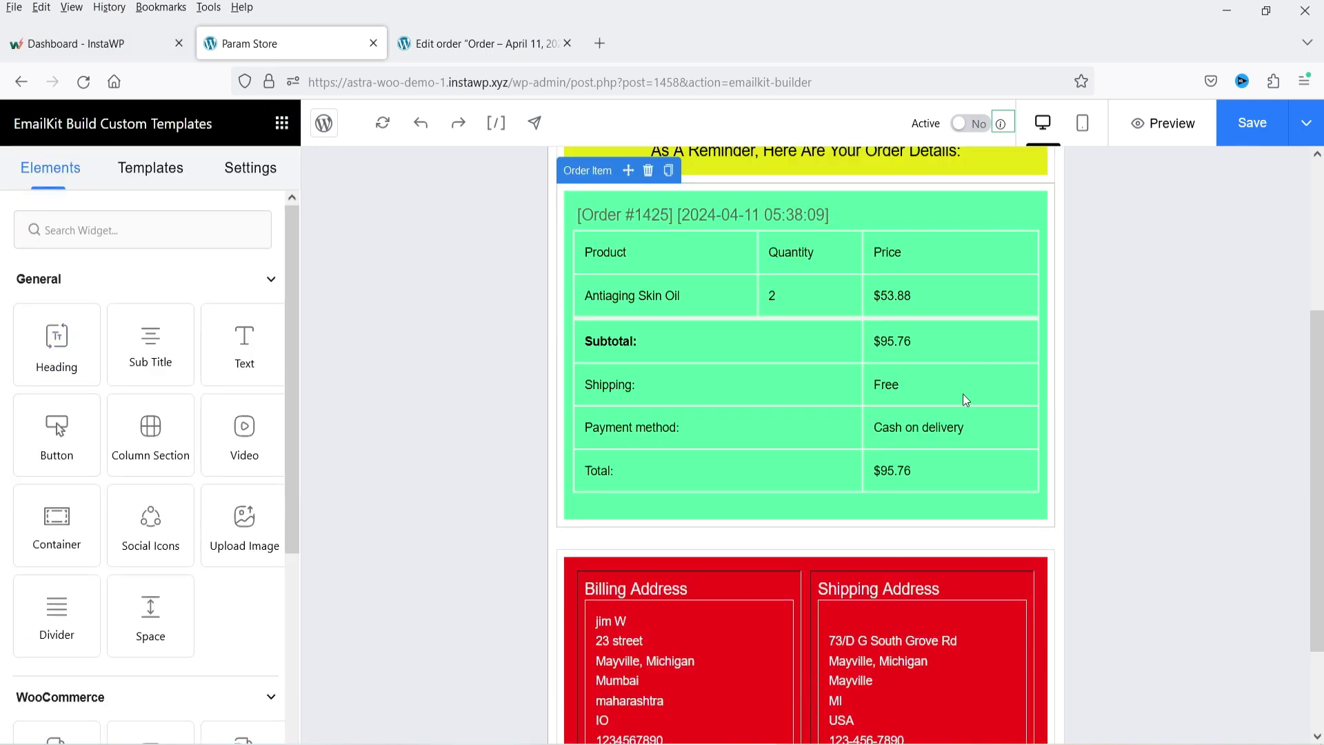
pyautogui.moveTo(54, 341); pyautogui.dragTo(706, 524)
pyautogui.scroll(3, 647, 311)
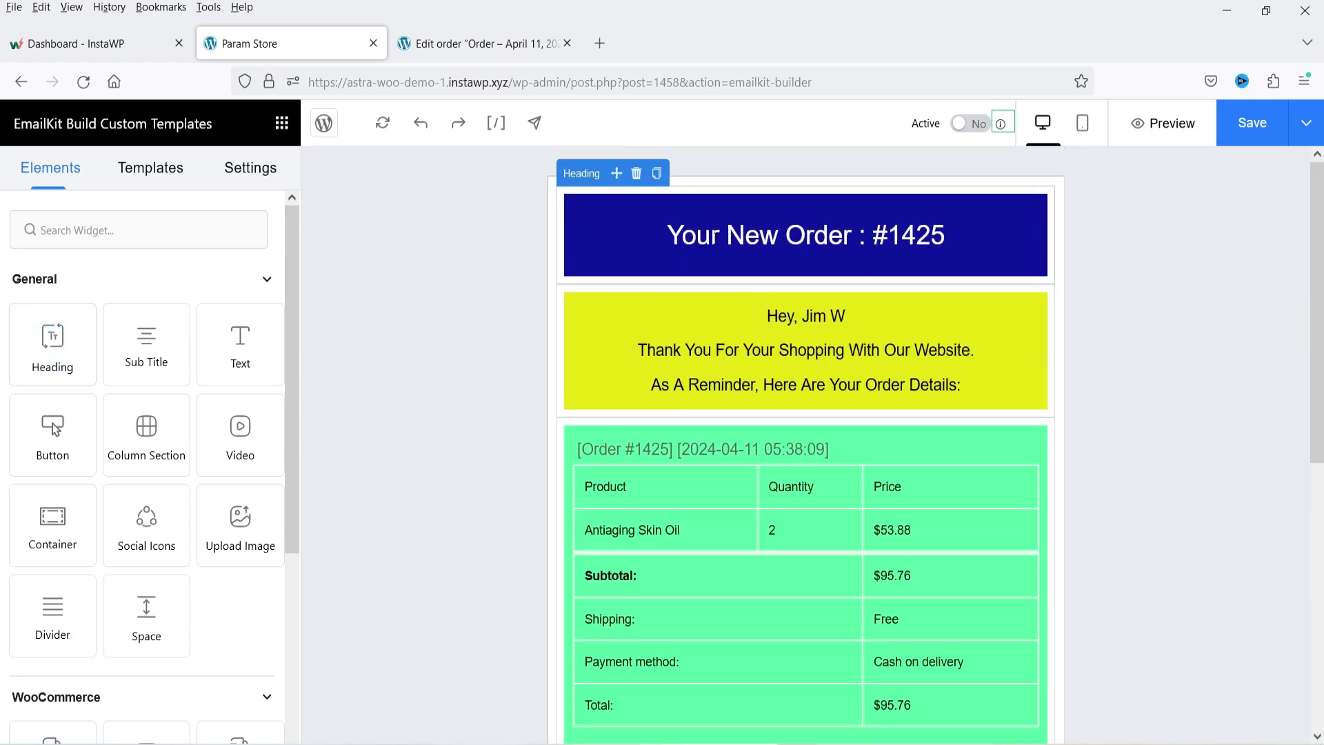
pyautogui.scroll(-6, 797, 263)
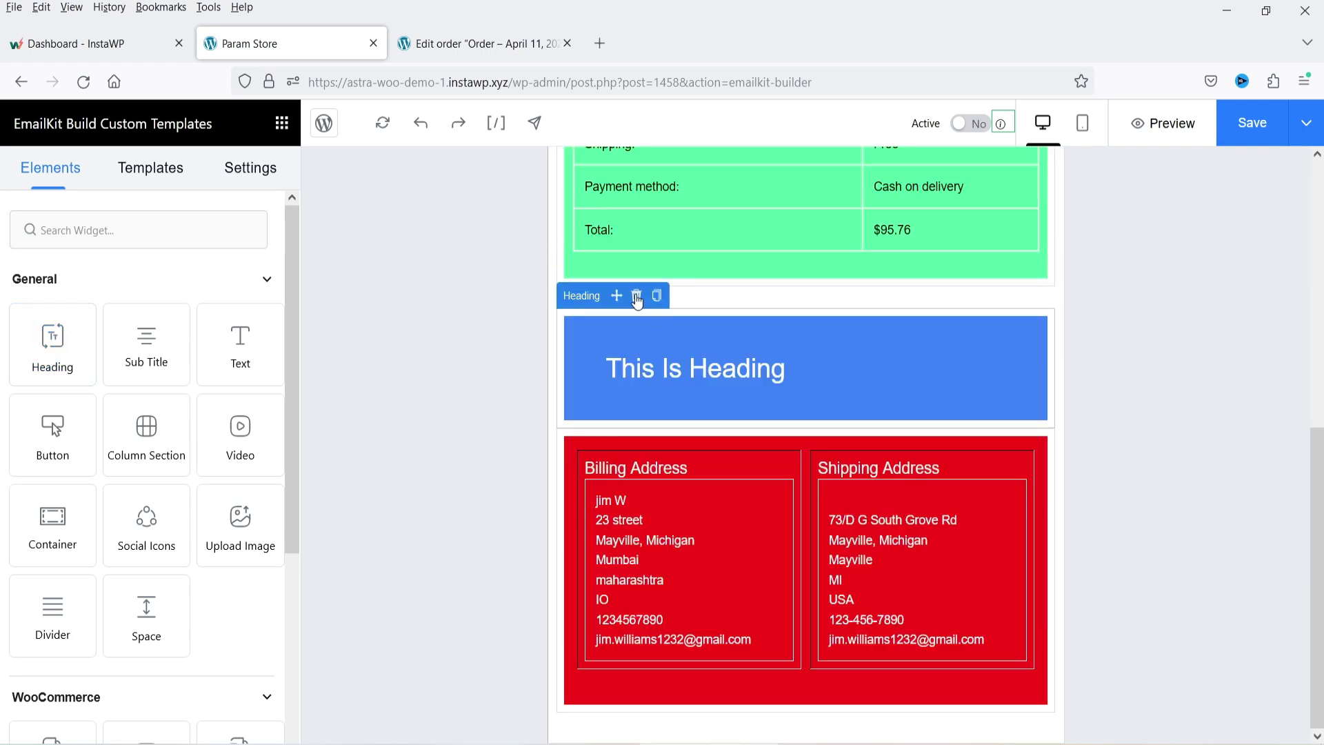
pyautogui.click(637, 297)
pyautogui.moveTo(256, 350); pyautogui.dragTo(634, 405)
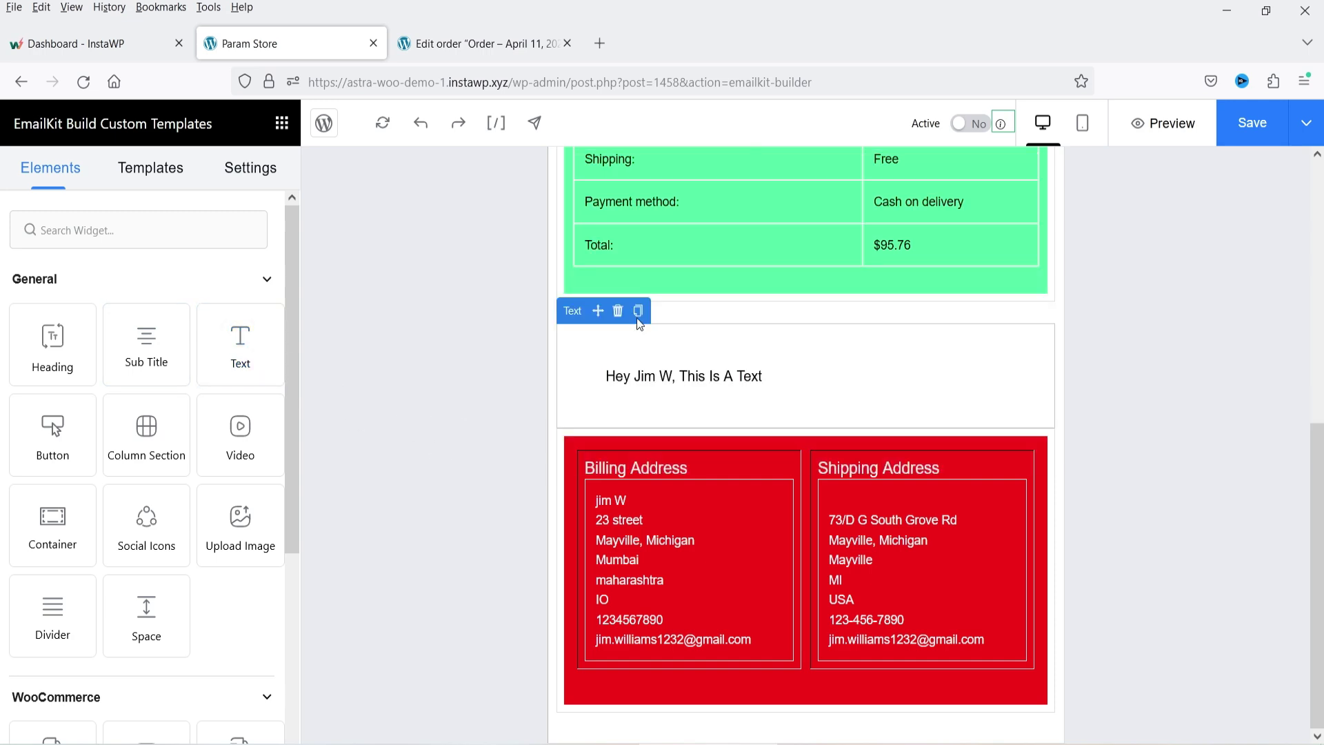
# Delete the 'This is a text' placeholder from the Text block and type 'Email'.
pyautogui.click(686, 376)
pyautogui.click(27, 277)
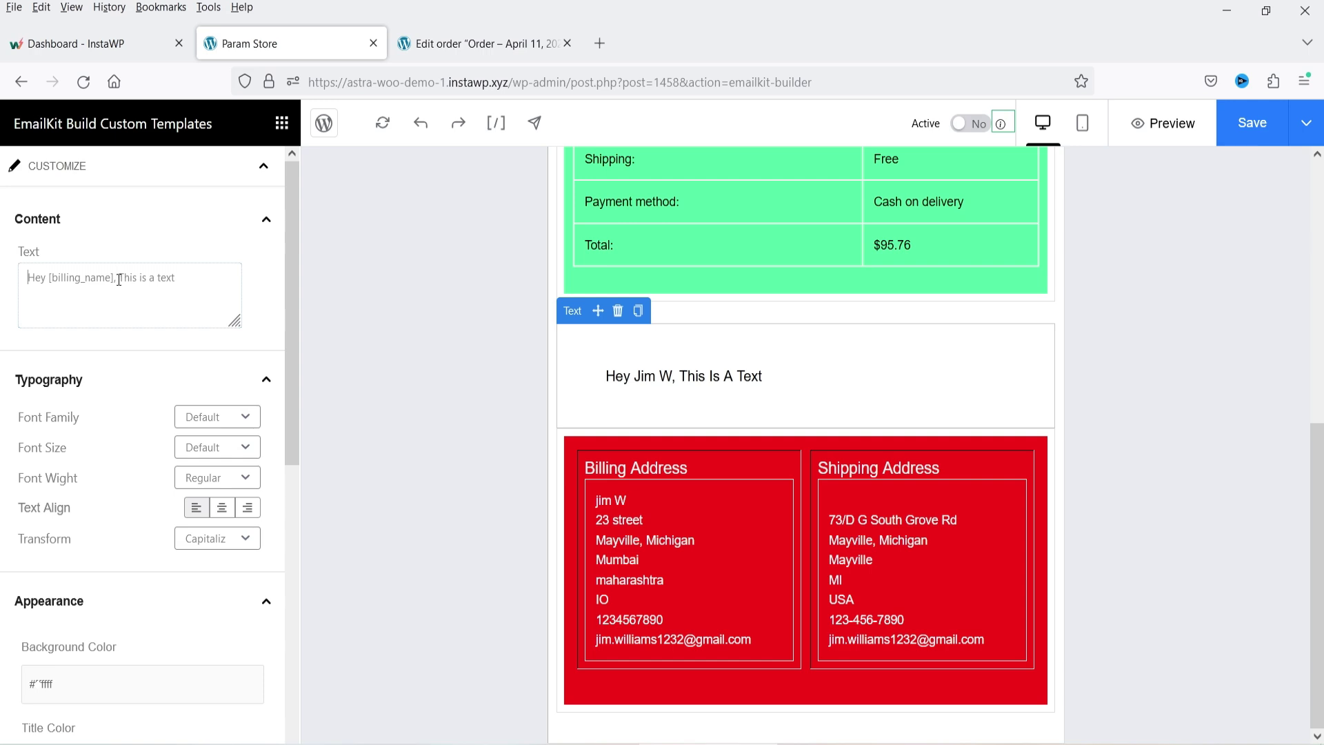
pyautogui.moveTo(123, 282); pyautogui.dragTo(178, 278)
pyautogui.press('BackSpace')
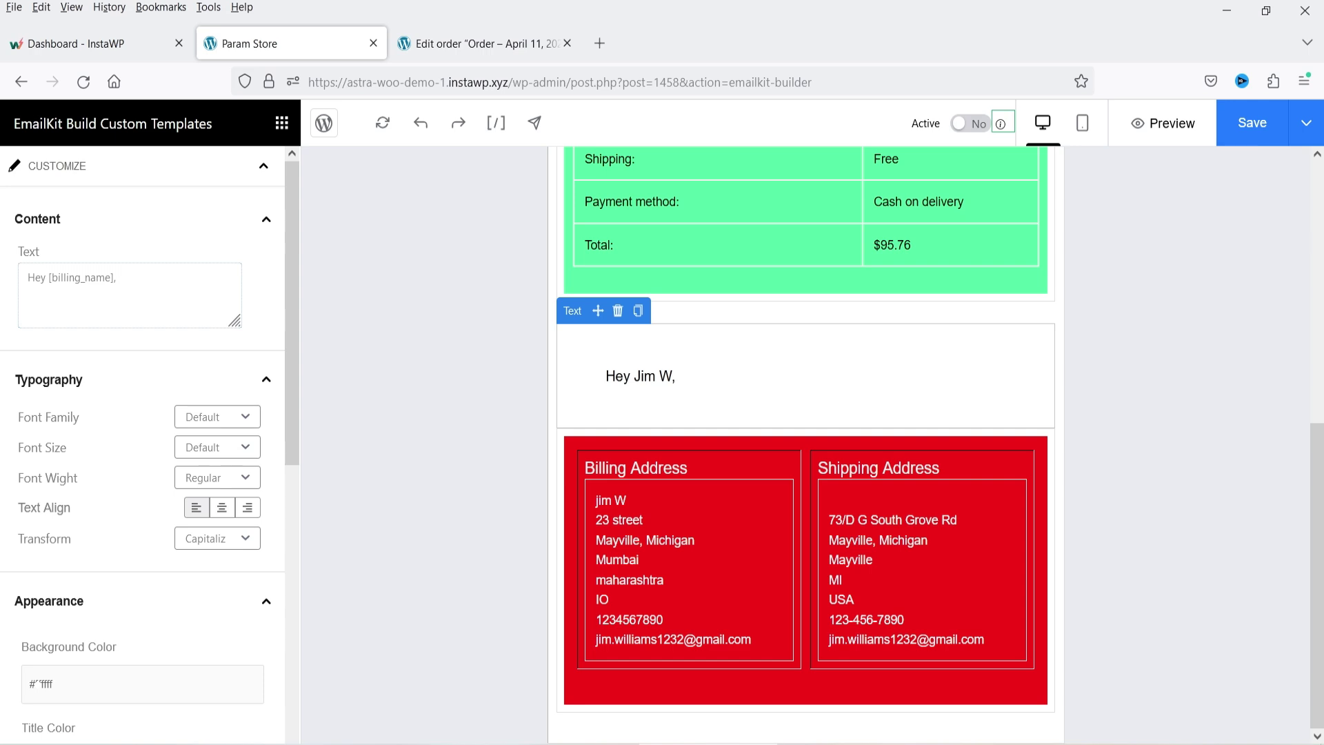
pyautogui.write('Email:')
# Copy the [user_email] shortcode and paste it after 'Email:'.
pyautogui.click(502, 124)
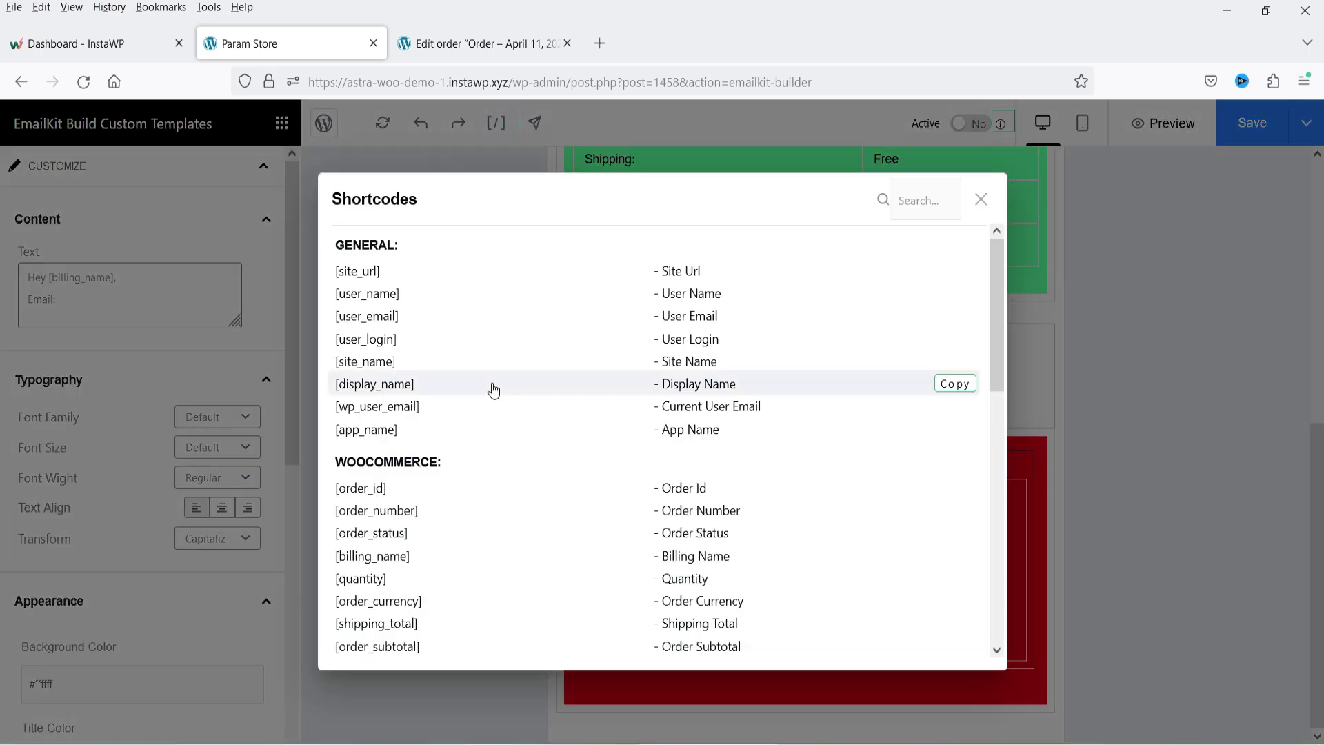
pyautogui.moveTo(410, 320); pyautogui.dragTo(336, 319)
pyautogui.hotkey('ctrl', 'c')
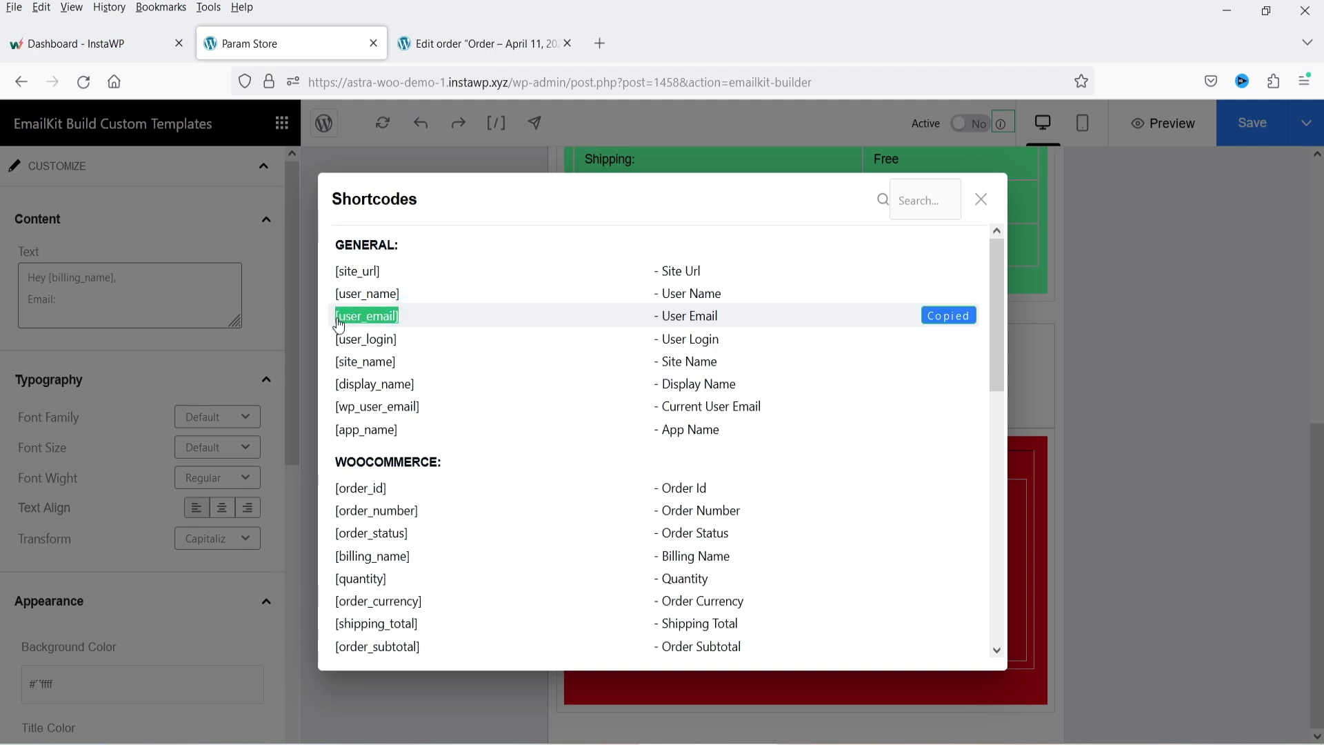
pyautogui.click(98, 304)
pyautogui.click(99, 300)
pyautogui.hotkey('ctrl', 'v')
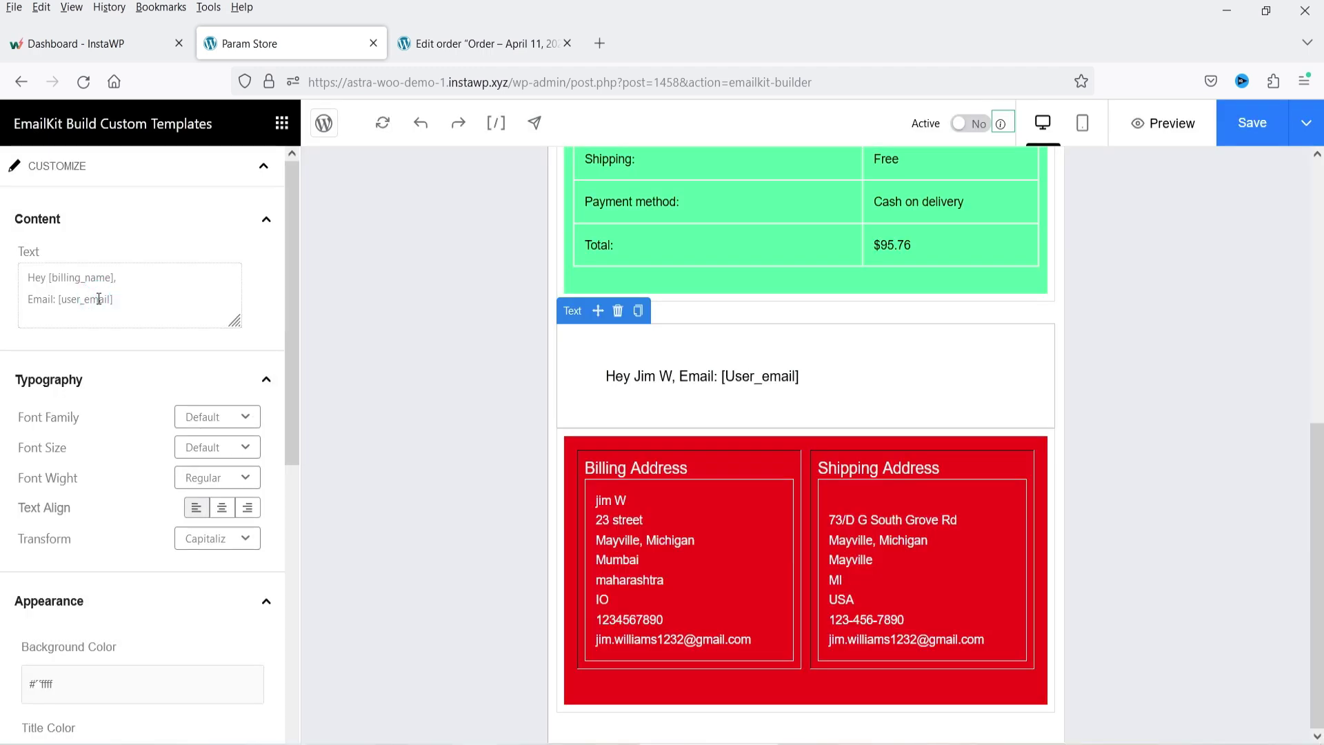
# Add a <br> after the greeting and begin a new phone line below Email.
pyautogui.click(171, 268)
pyautogui.write('<br>')
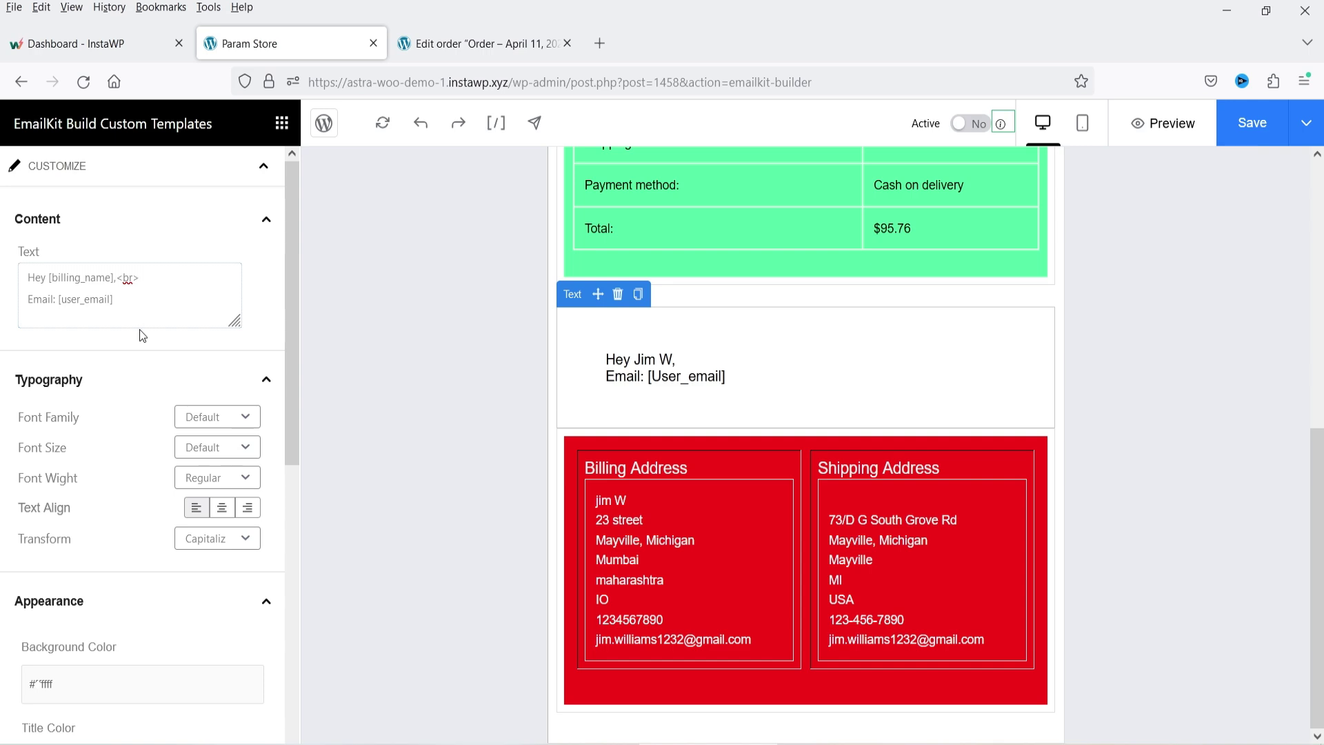
pyautogui.click(136, 310)
pyautogui.press('Return')
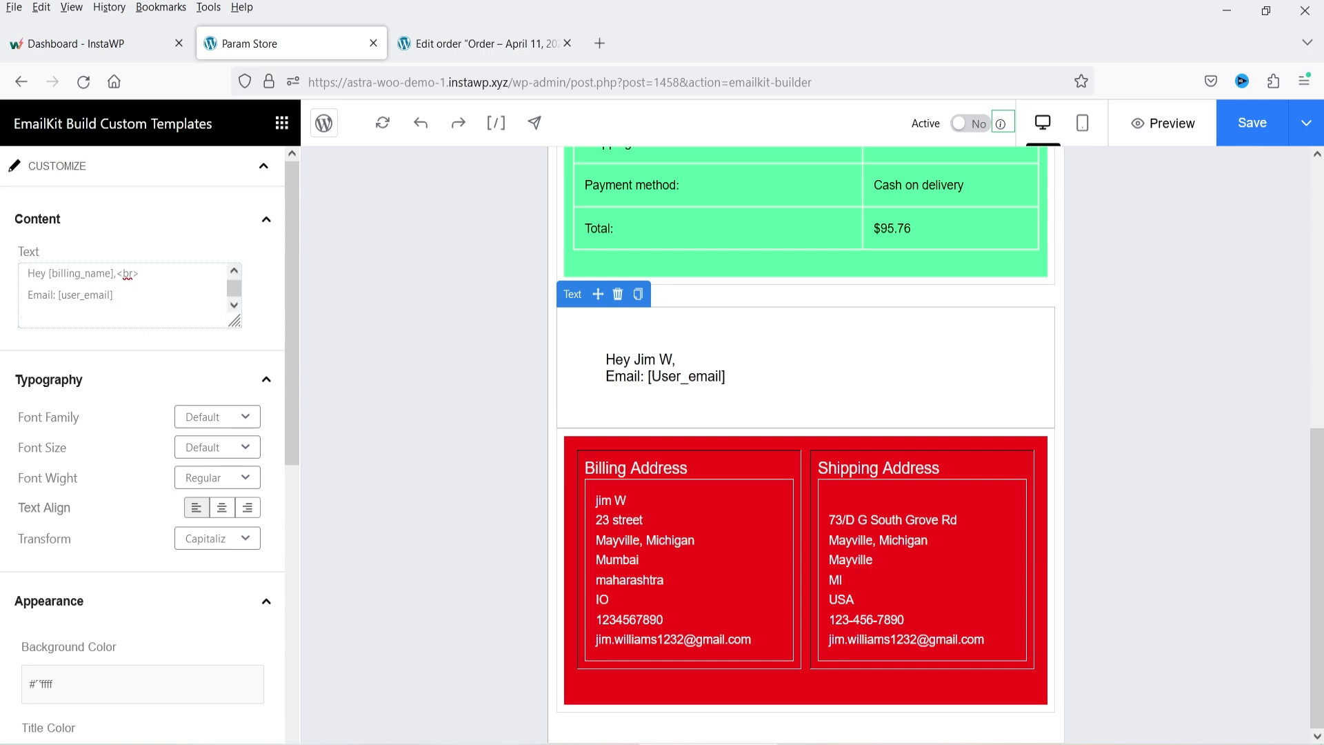
pyautogui.write('_phone')
# Fix the Phone label and paste the [billing_phone] shortcode after it.
pyautogui.click(27, 316)
pyautogui.press('Delete')
pyautogui.press('Delete')
pyautogui.write('P')
pyautogui.click(497, 122)
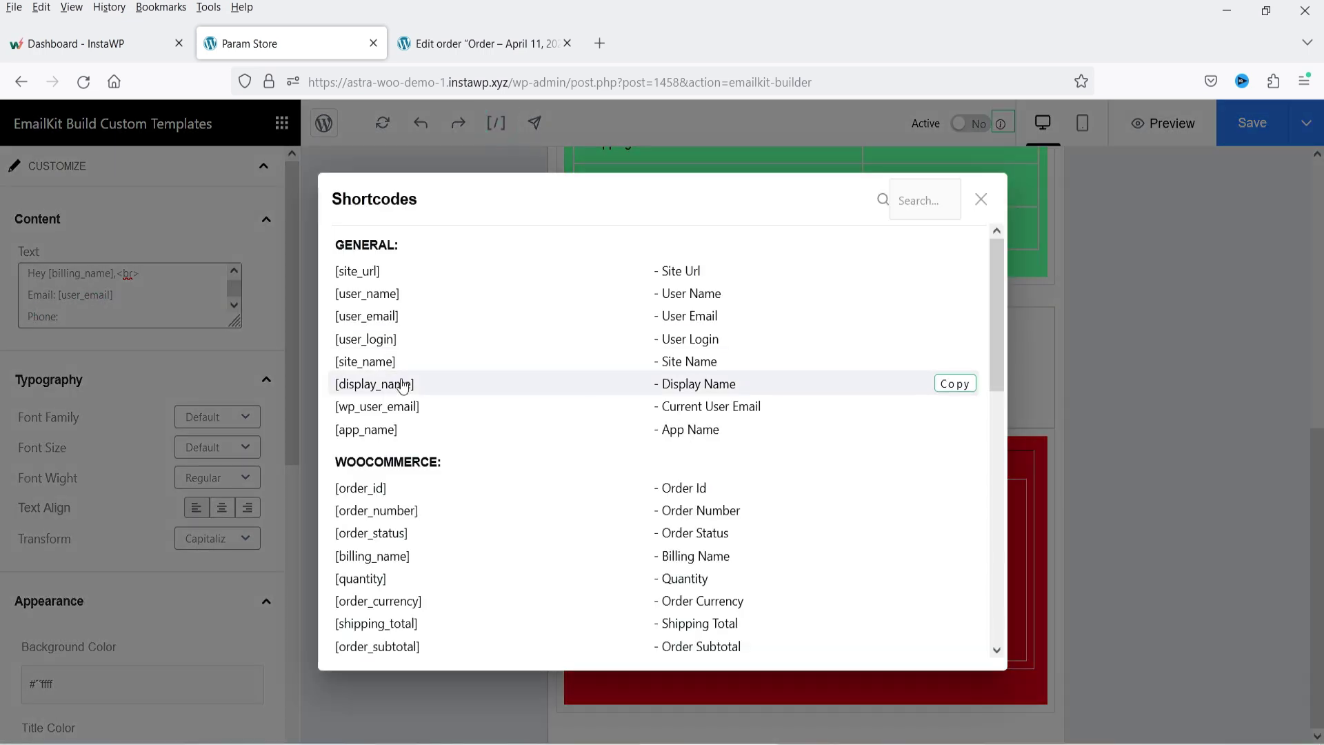
pyautogui.moveTo(393, 324)
pyautogui.scroll(-6, 422, 384)
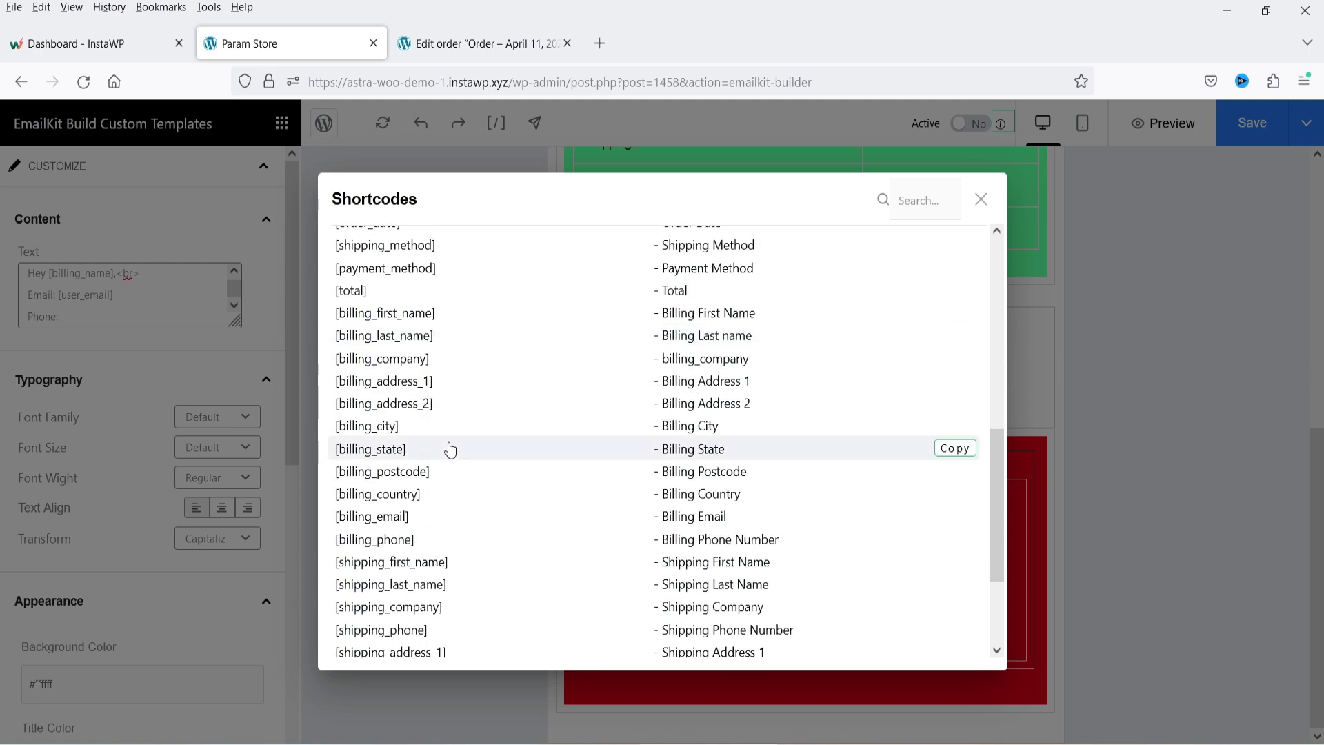
pyautogui.moveTo(413, 543); pyautogui.dragTo(334, 546)
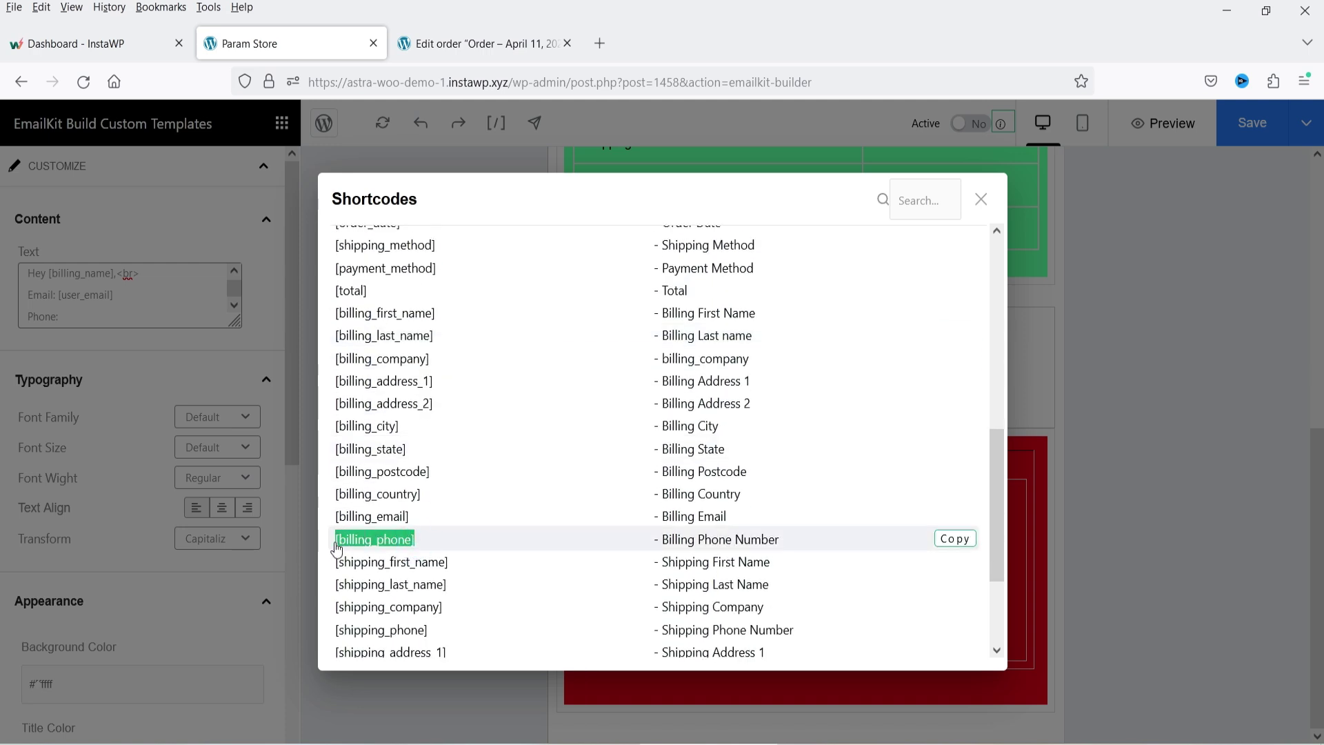
pyautogui.click(88, 318)
pyautogui.hotkey('ctrl', 'v')
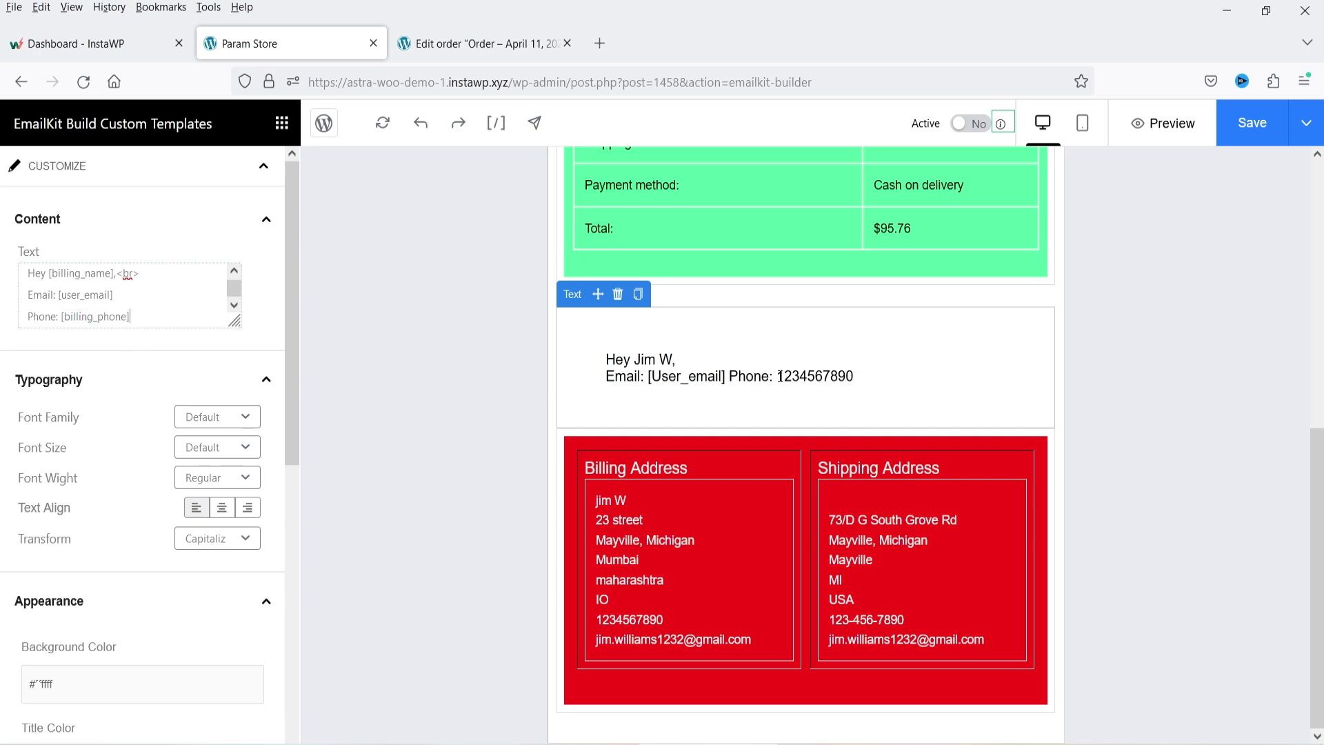
# Replace [user_email] on the Email line with the [billing_email] shortcode.
pyautogui.moveTo(135, 297); pyautogui.dragTo(60, 298)
pyautogui.press('BackSpace')
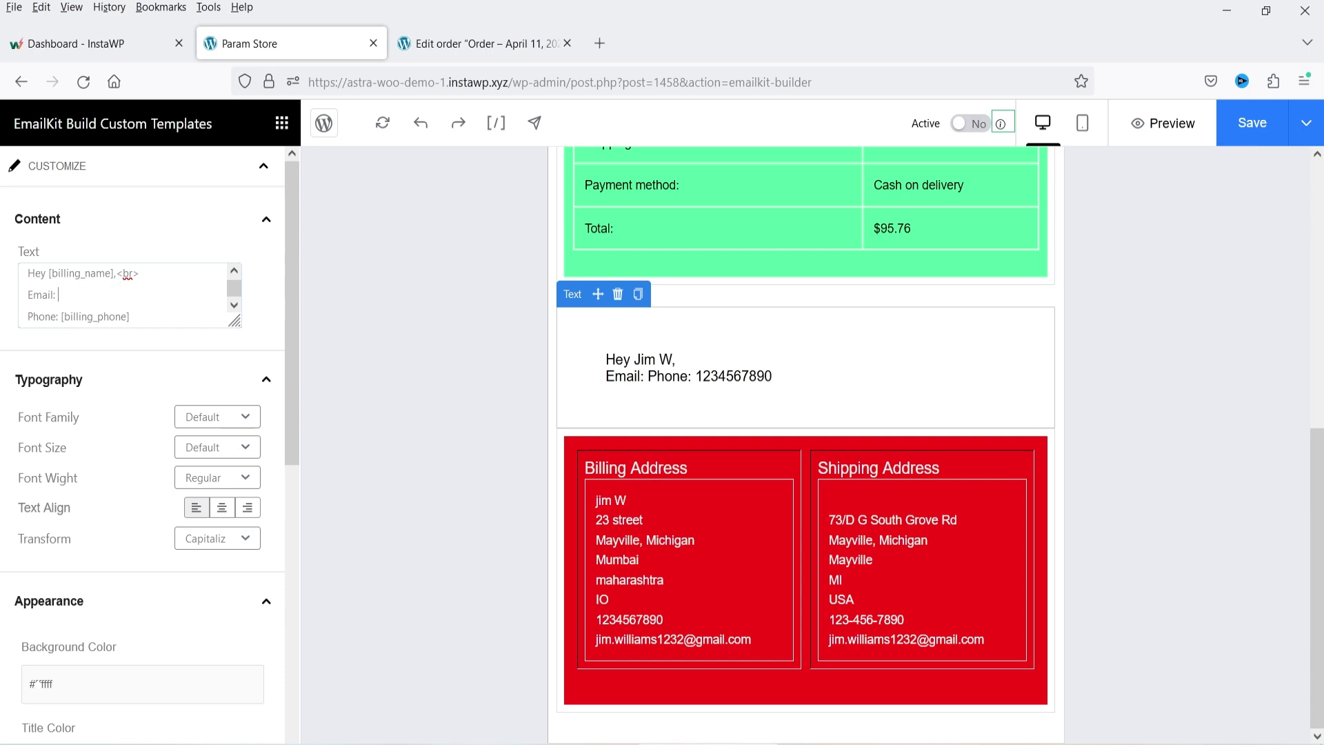
pyautogui.click(495, 123)
pyautogui.scroll(-5, 407, 427)
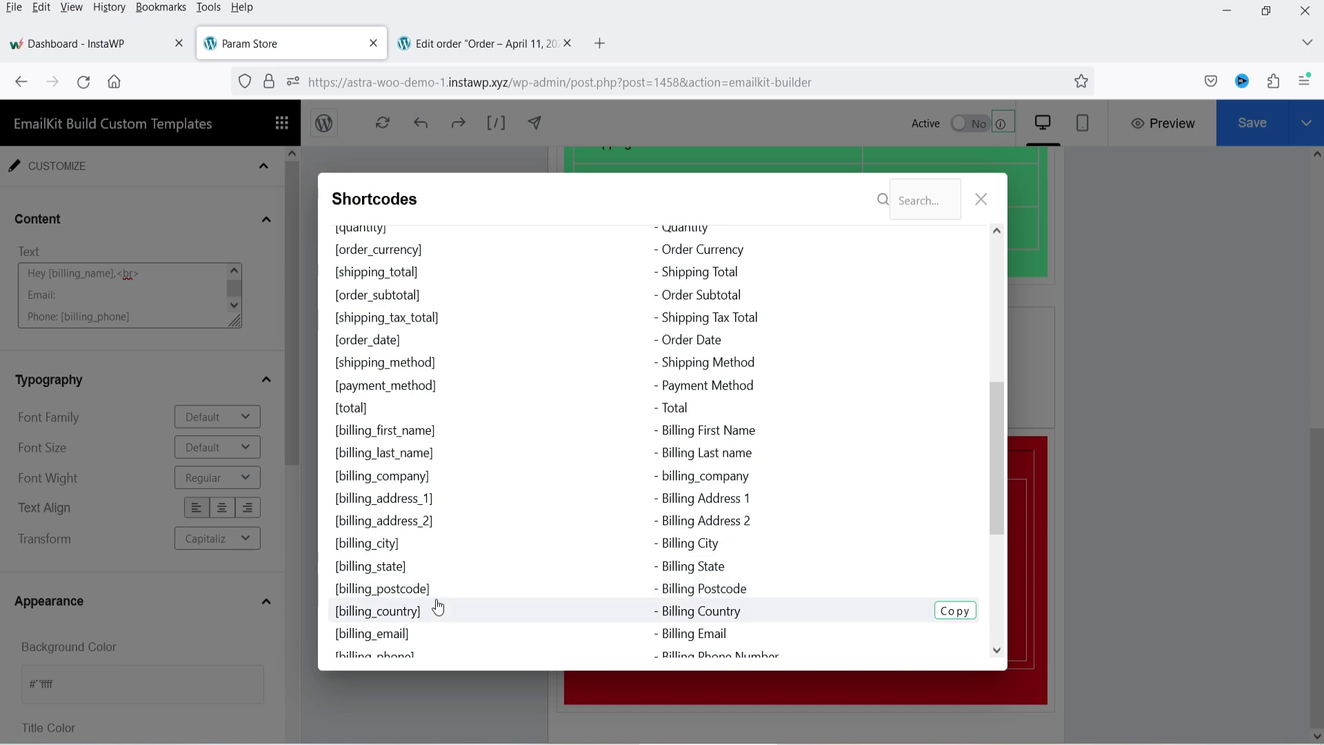
pyautogui.moveTo(421, 633); pyautogui.dragTo(336, 649)
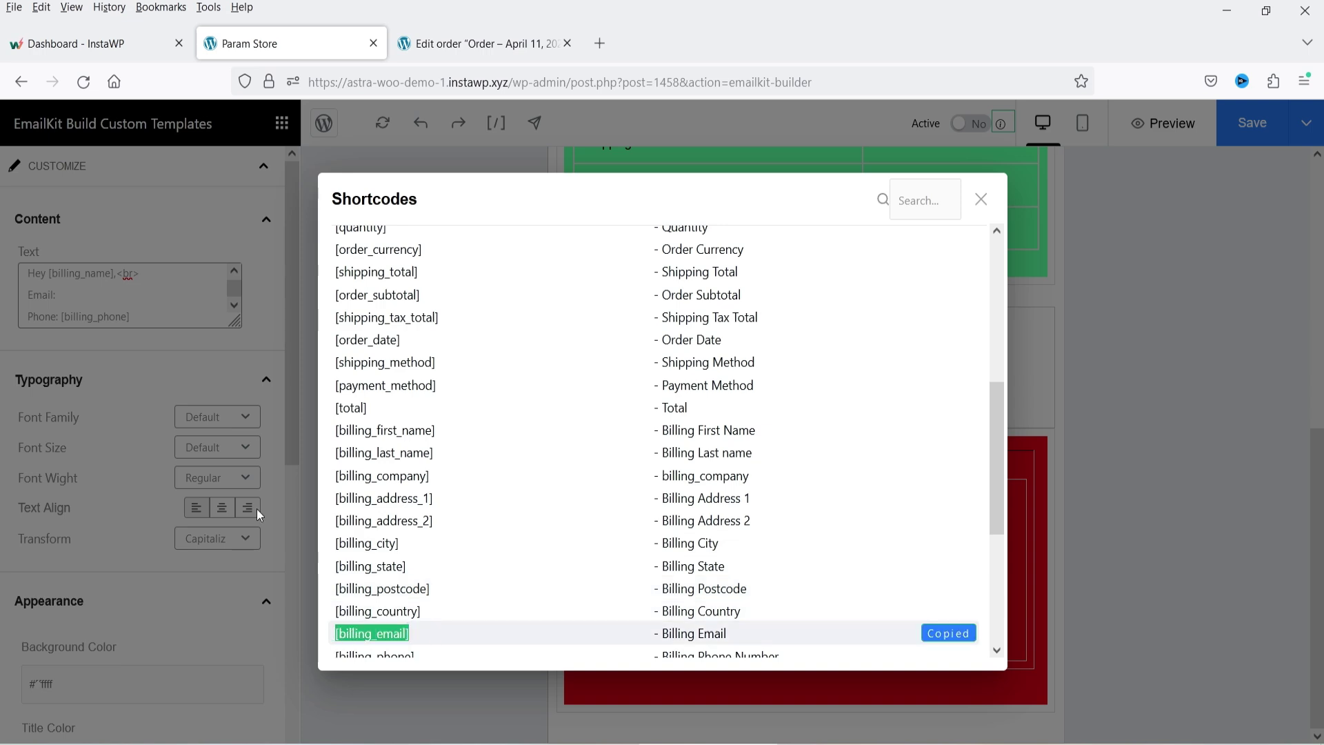
pyautogui.click(109, 299)
pyautogui.click(110, 292)
pyautogui.hotkey('ctrl', 'v')
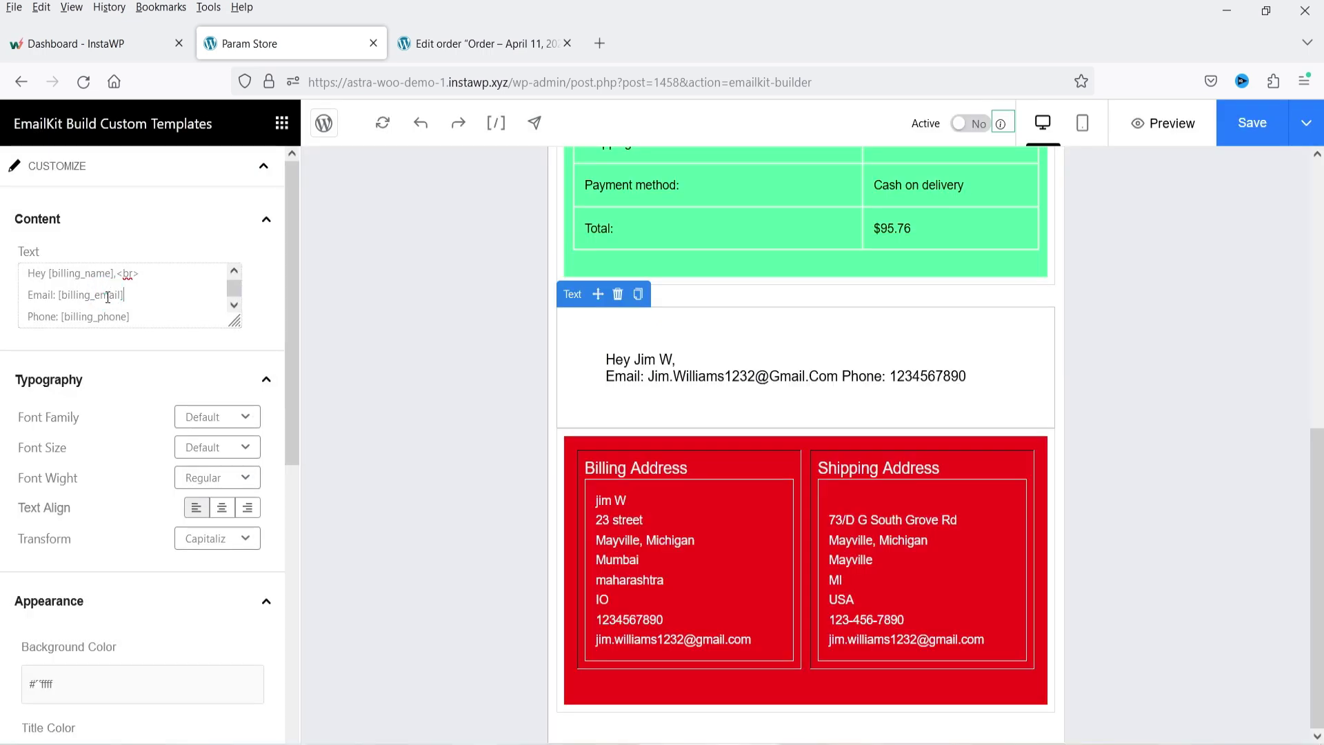
# Copy the <br> tag and add line breaks after the Email and Phone lines.
pyautogui.moveTo(158, 273); pyautogui.dragTo(121, 273)
pyautogui.hotkey('ctrl', 'c')
pyautogui.click(157, 295)
pyautogui.hotkey('ctrl', 'v')
pyautogui.click(155, 317)
pyautogui.hotkey('ctrl', 'v')
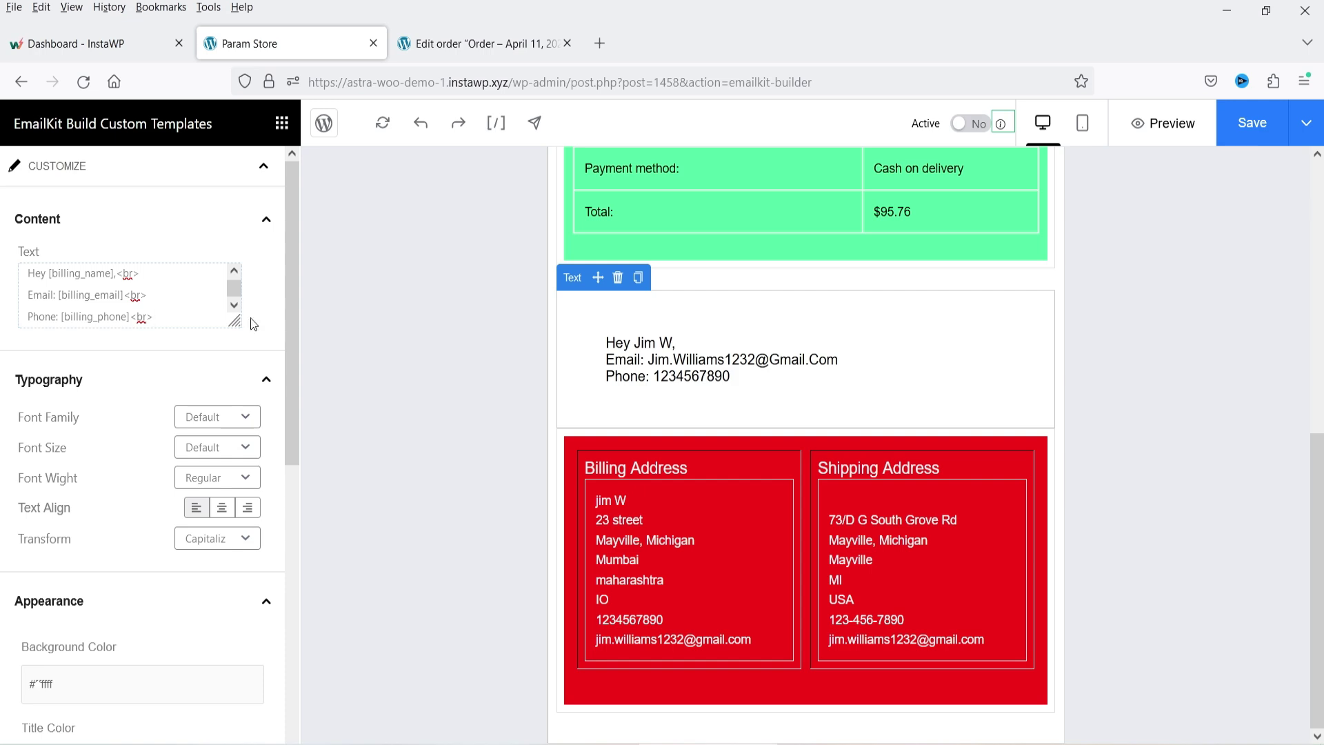
# Add a last line reading 'Country:' followed by the [shipping_country] shortcode.
pyautogui.scroll(-1, 186, 326)
pyautogui.click(496, 122)
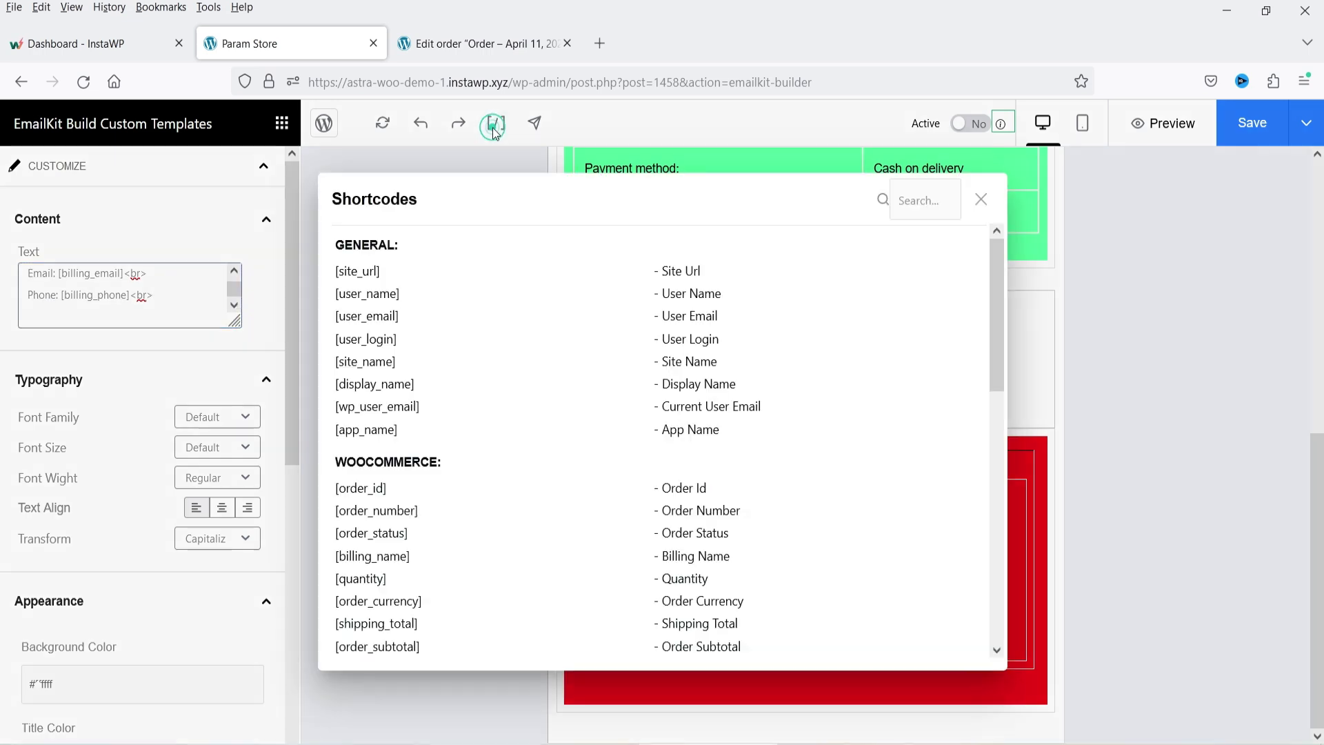
pyautogui.scroll(-5, 456, 474)
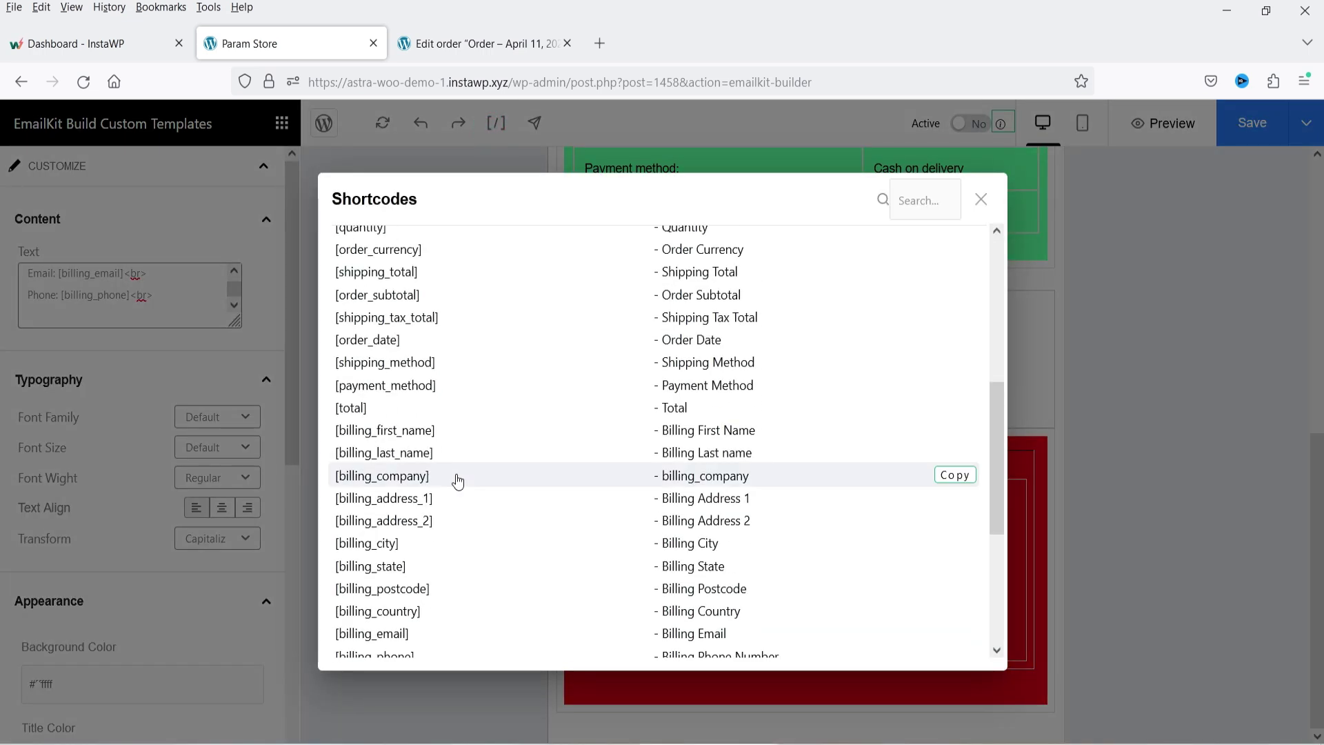
pyautogui.scroll(-4, 457, 481)
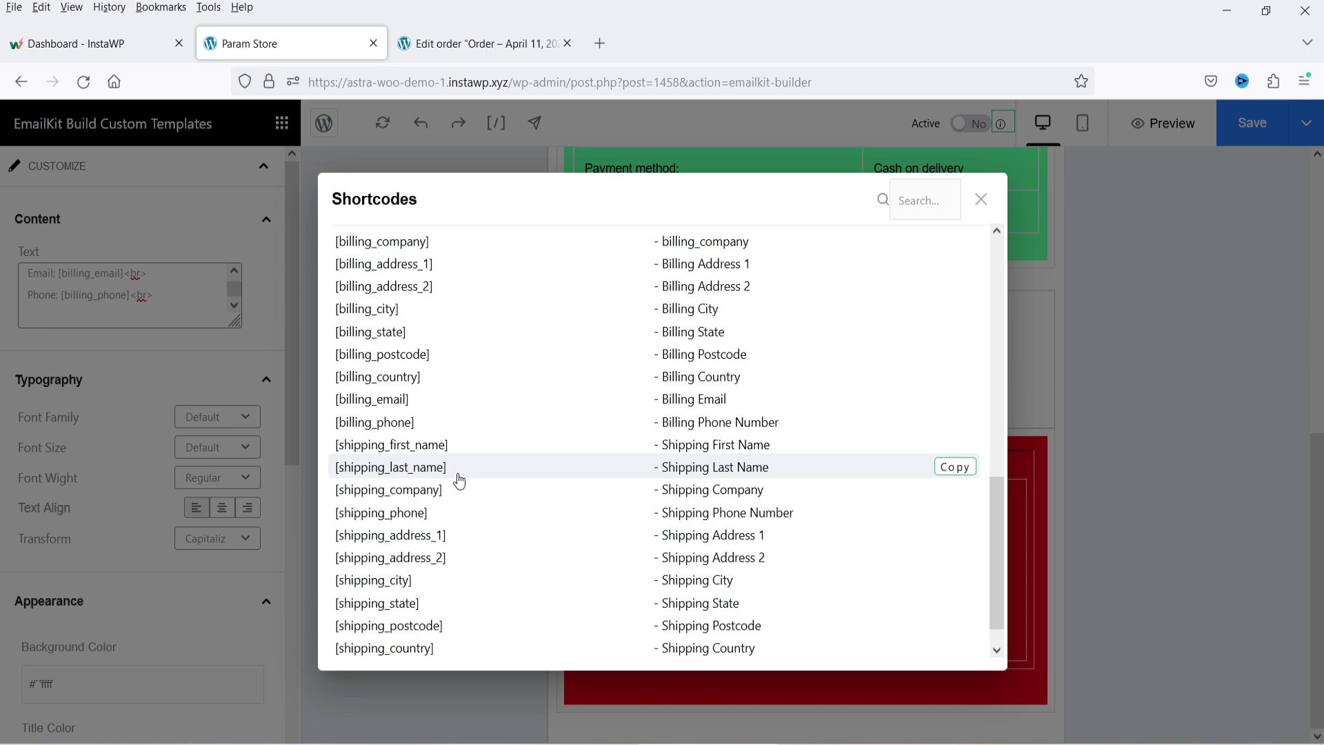
pyautogui.scroll(-1, 460, 481)
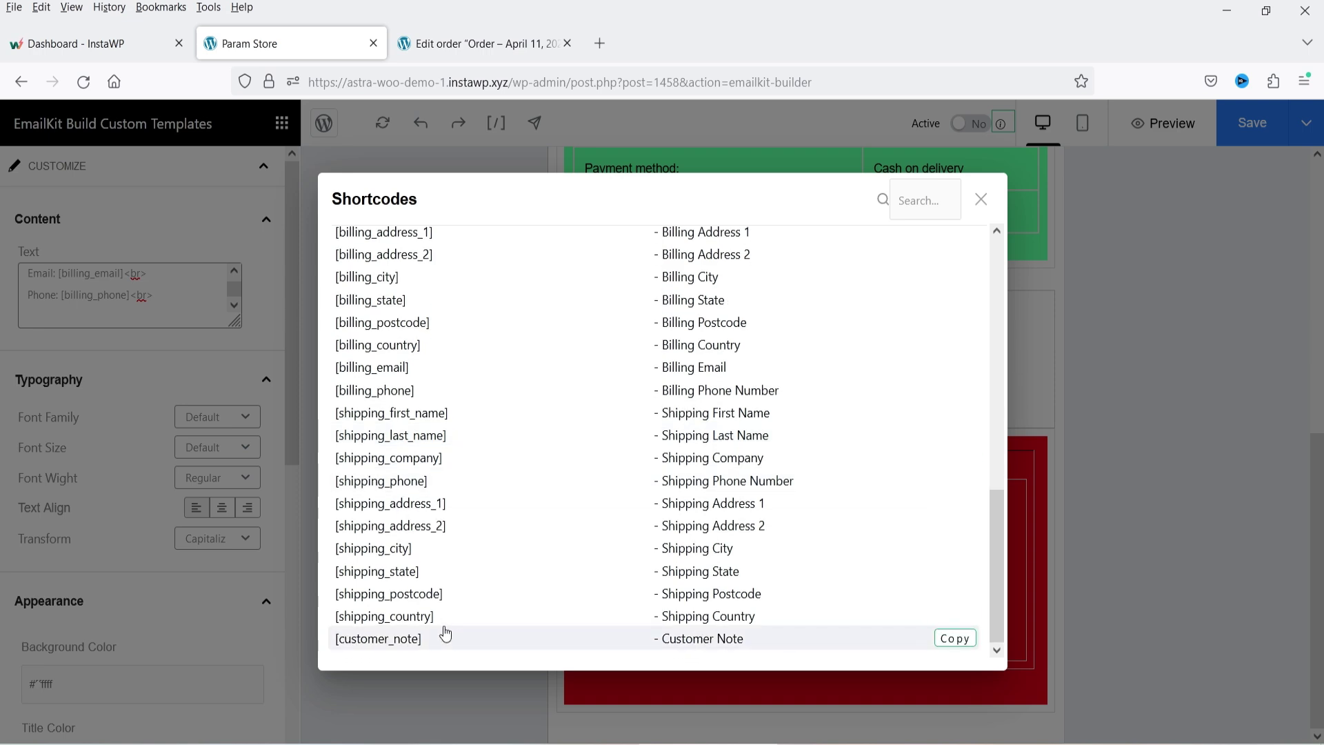
pyautogui.moveTo(442, 623); pyautogui.dragTo(326, 621)
pyautogui.click(81, 324)
pyautogui.write('Country:')
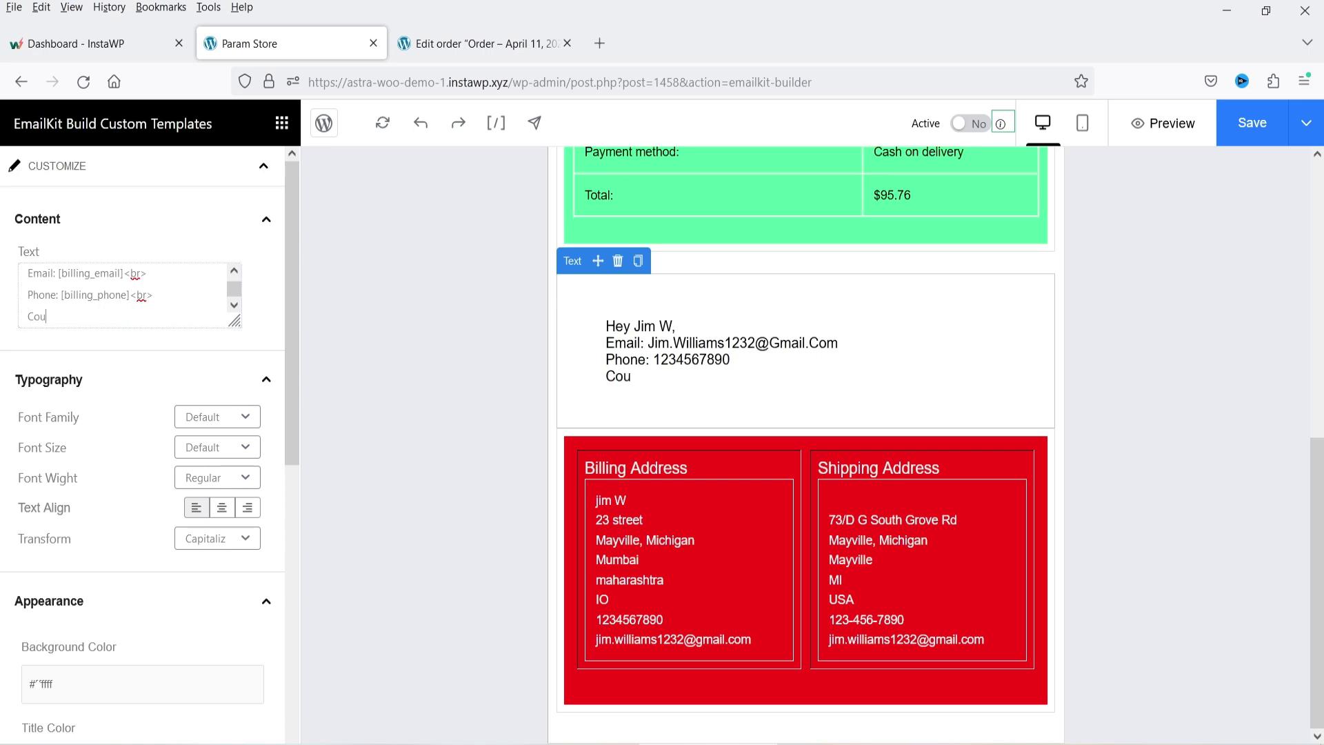
pyautogui.hotkey('ctrl', 'v')
# Copy the site URL shortcode from the Shortcodes list.
pyautogui.click(496, 122)
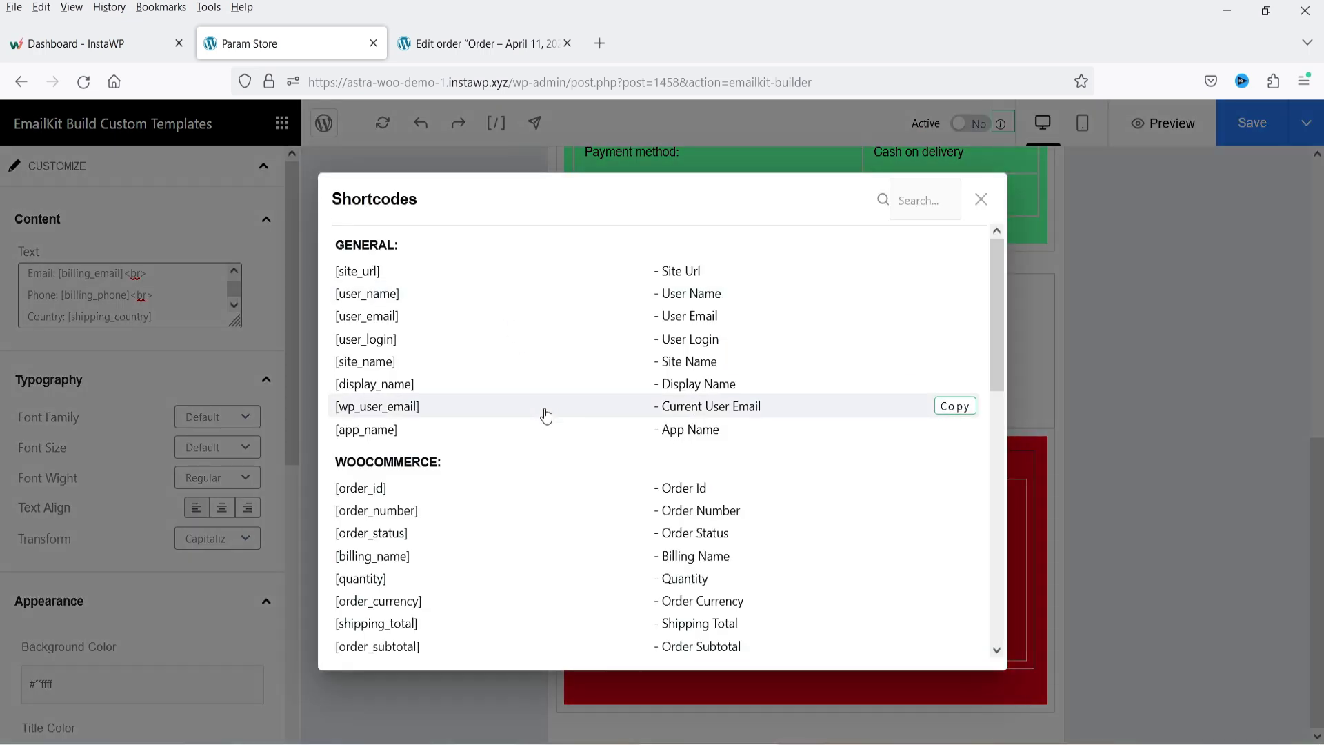
pyautogui.scroll(-10, 543, 407)
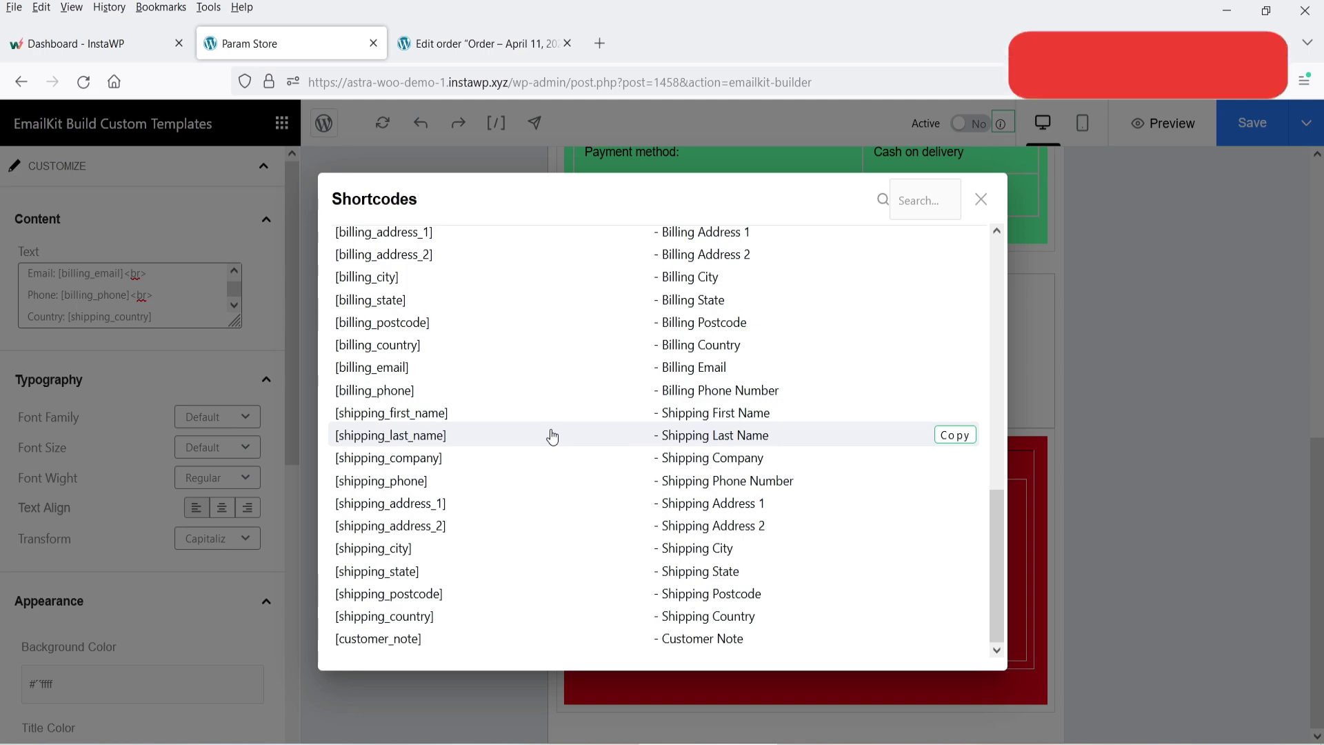
pyautogui.scroll(10, 551, 431)
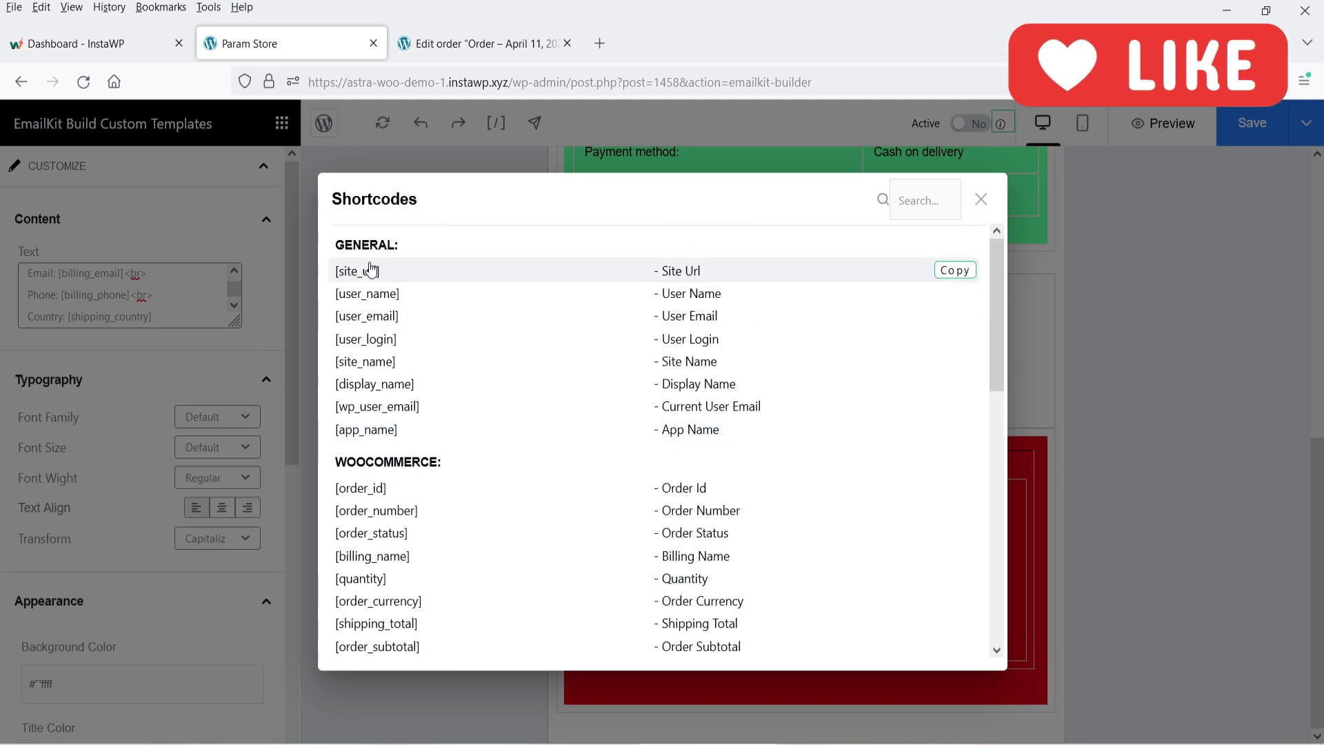
pyautogui.moveTo(384, 271); pyautogui.dragTo(335, 274)
pyautogui.hotkey('ctrl', 'c')
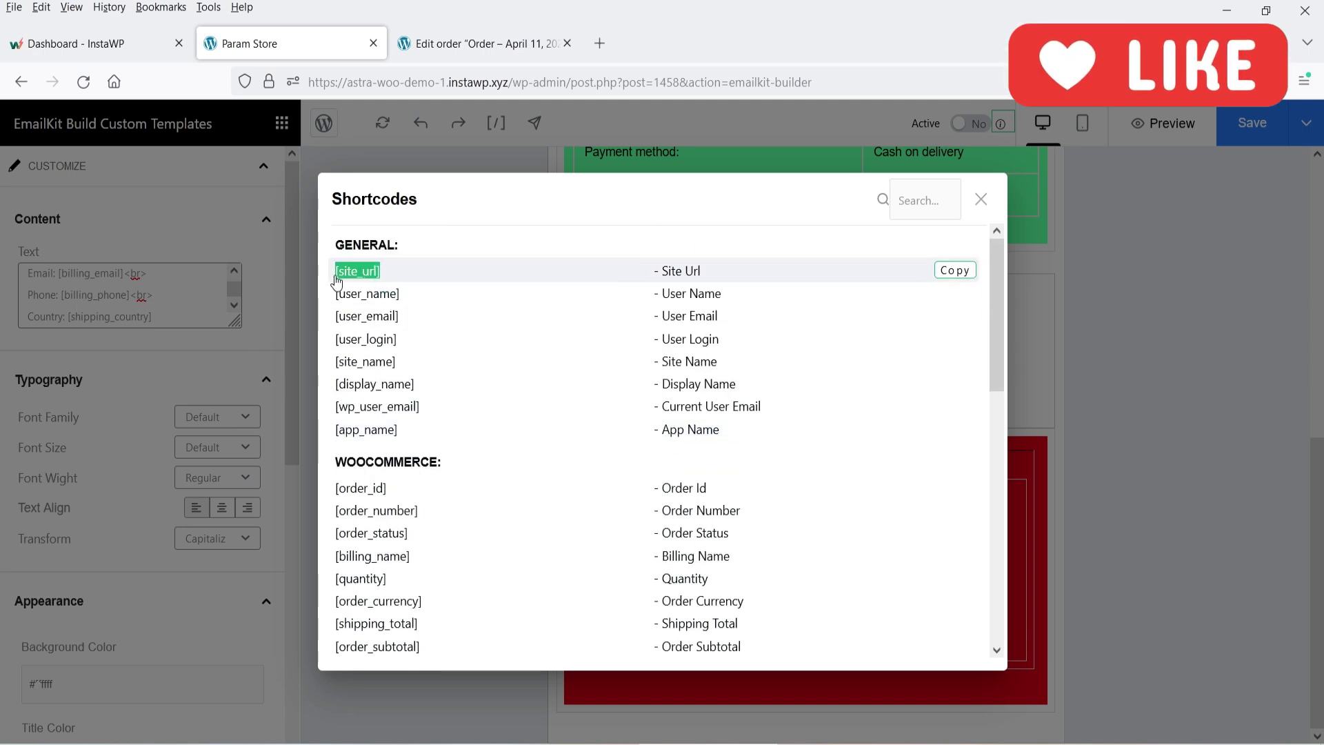
pyautogui.click(192, 308)
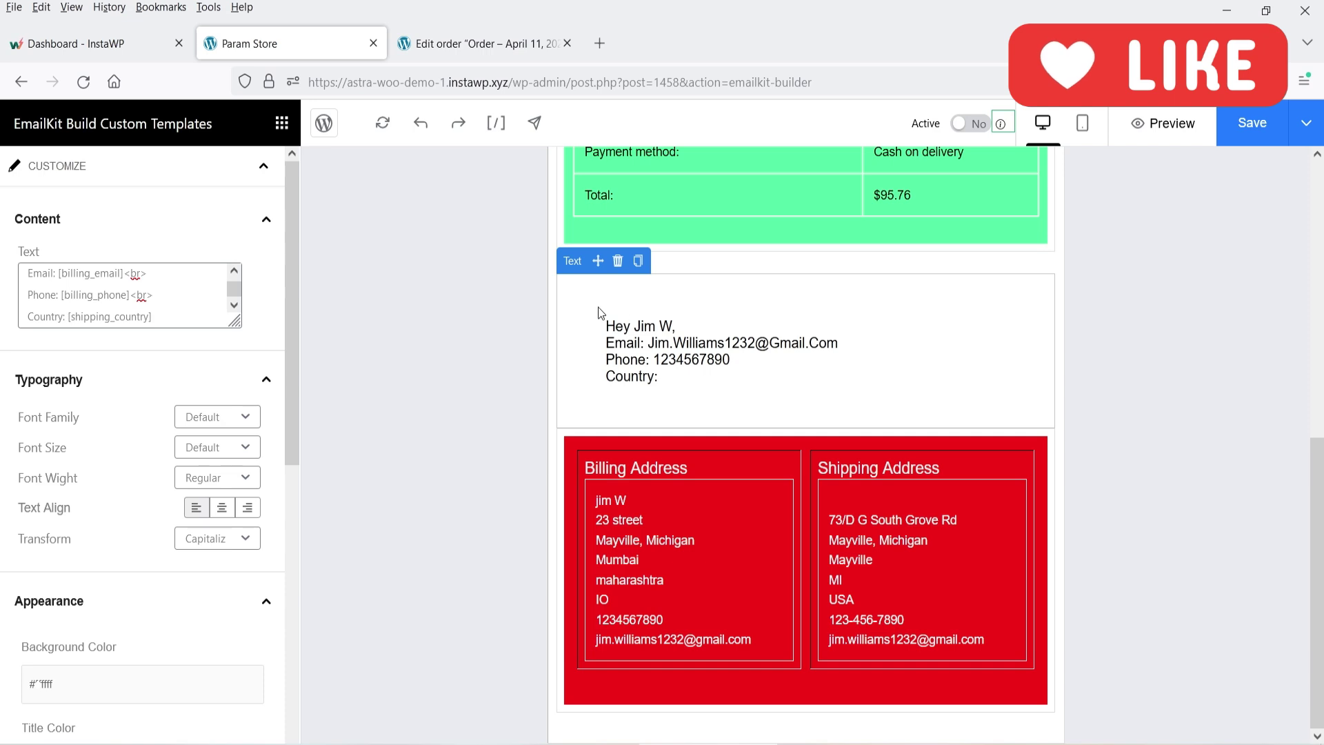
# Add a <br> after the Country line and a 'Website: [site_url]' line below it.
pyautogui.click(177, 316)
pyautogui.write('<br>')
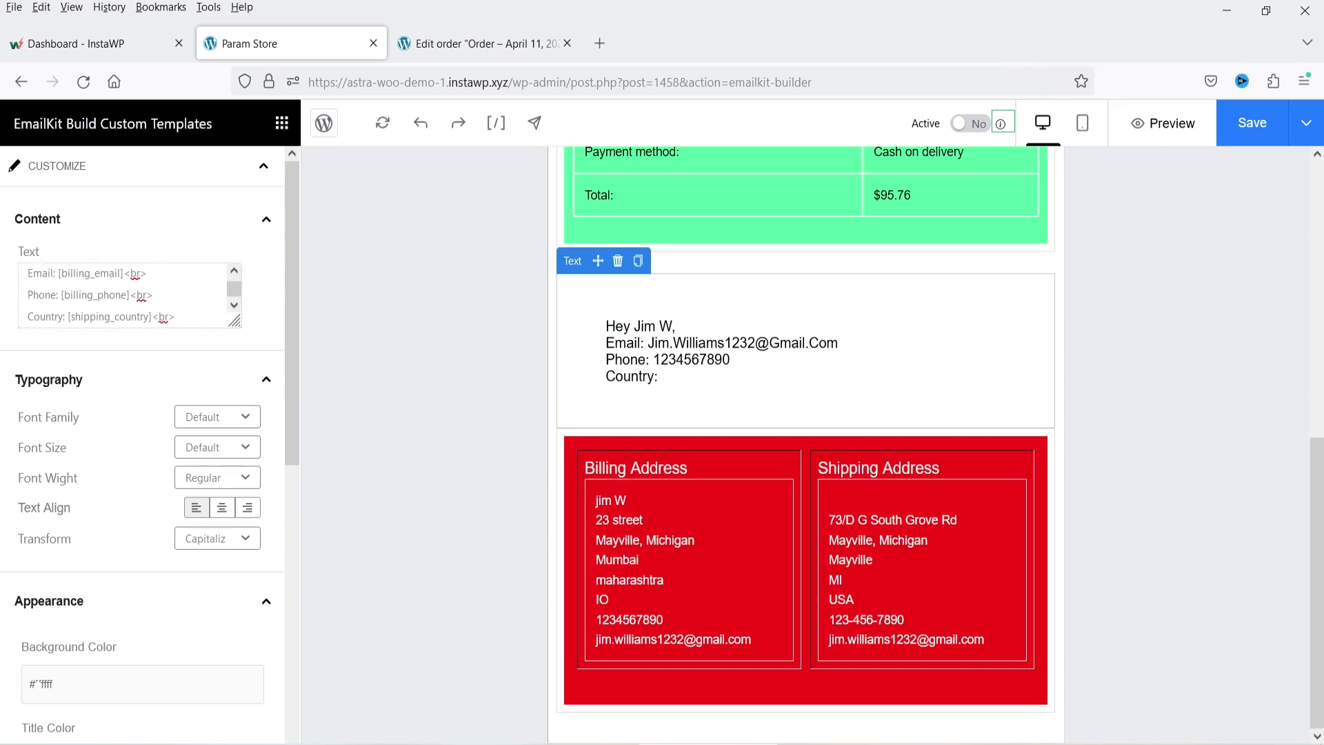
pyautogui.write('>')
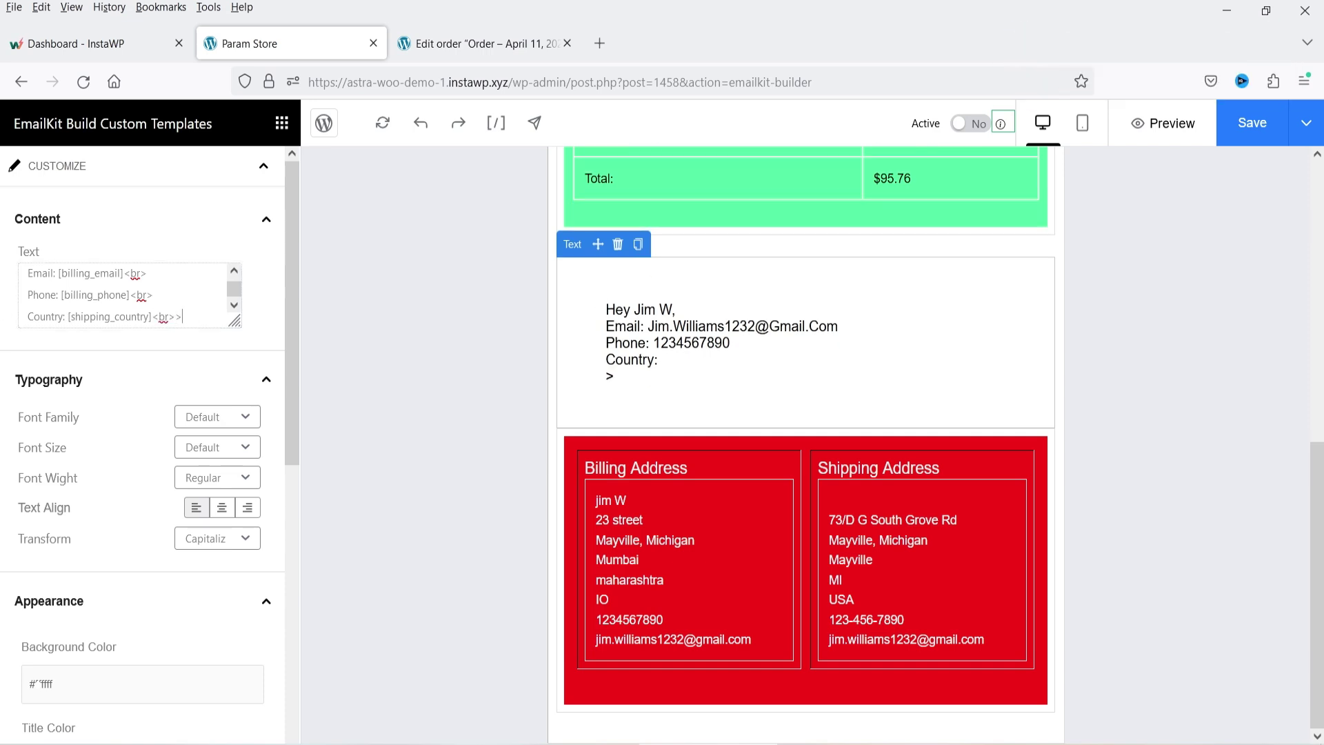
pyautogui.press('BackSpace')
pyautogui.write('<br>')
pyautogui.press('Return')
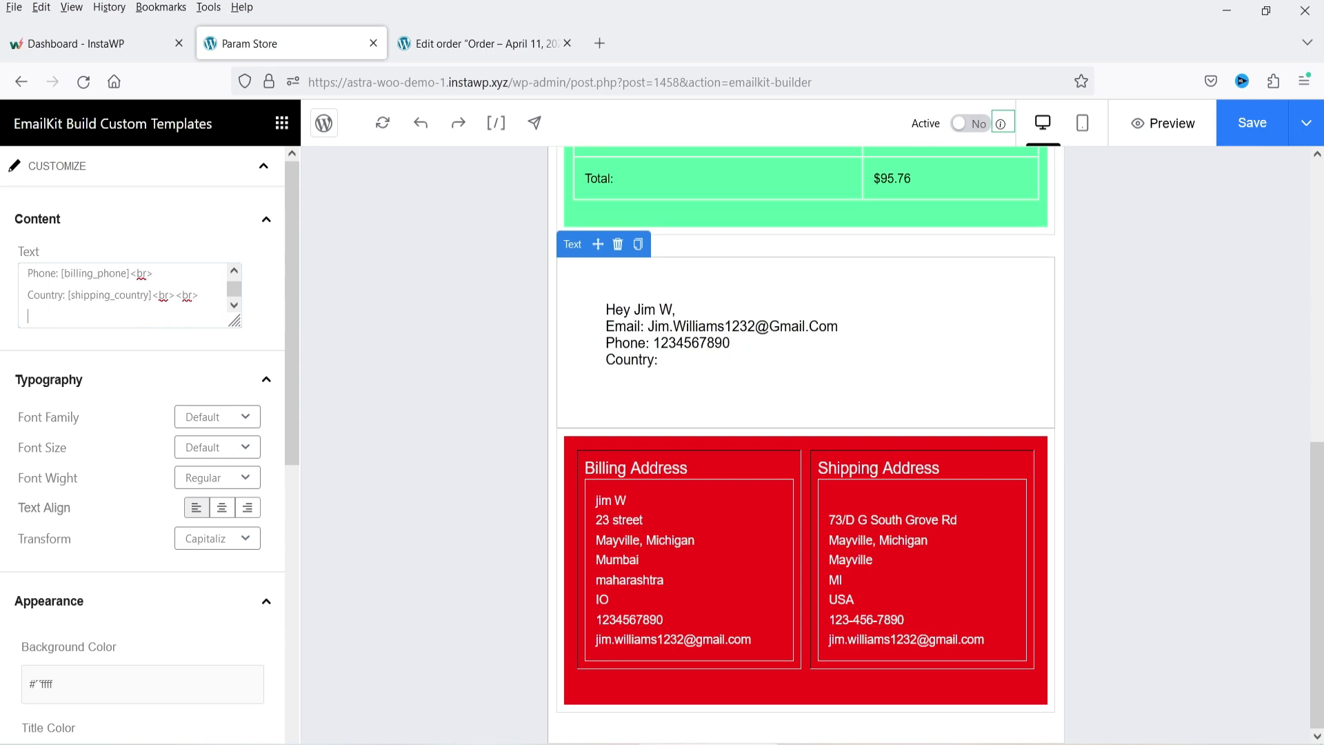
pyautogui.write('Website:')
pyautogui.hotkey('ctrl', 'v')
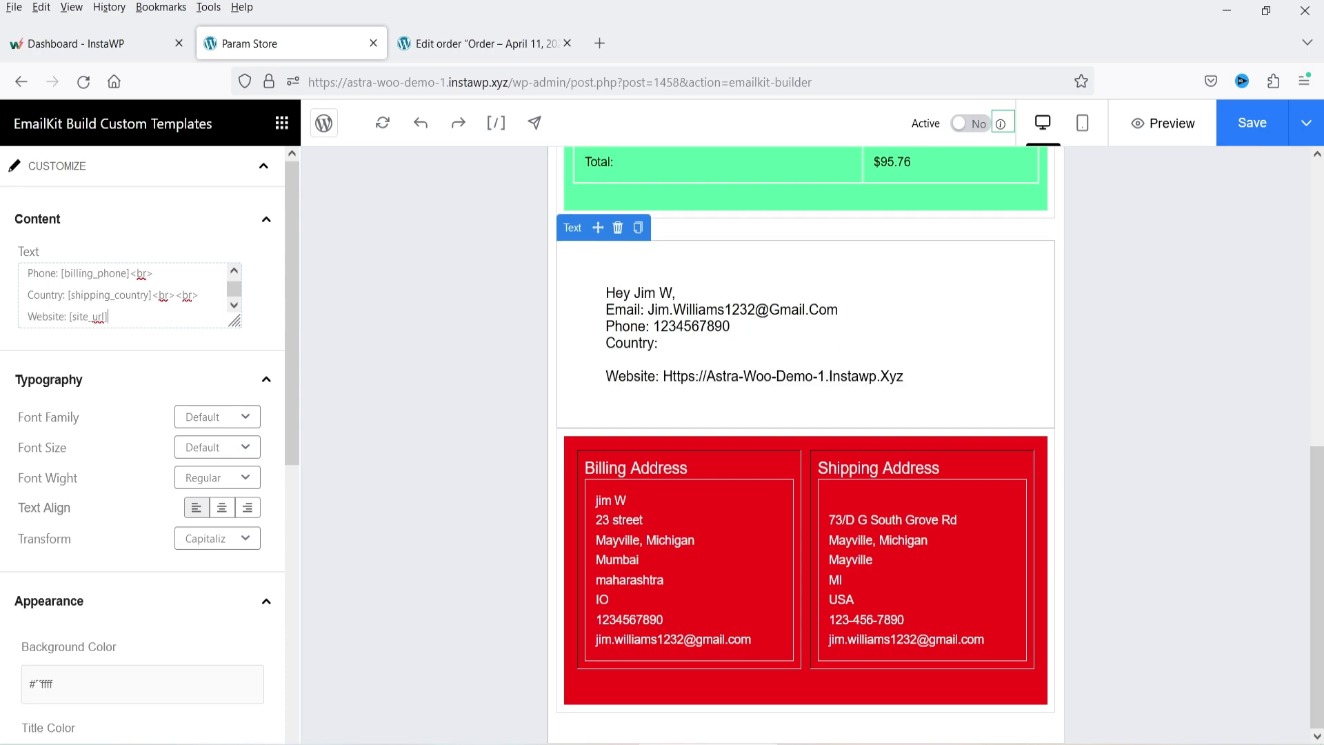
pyautogui.press('Return')
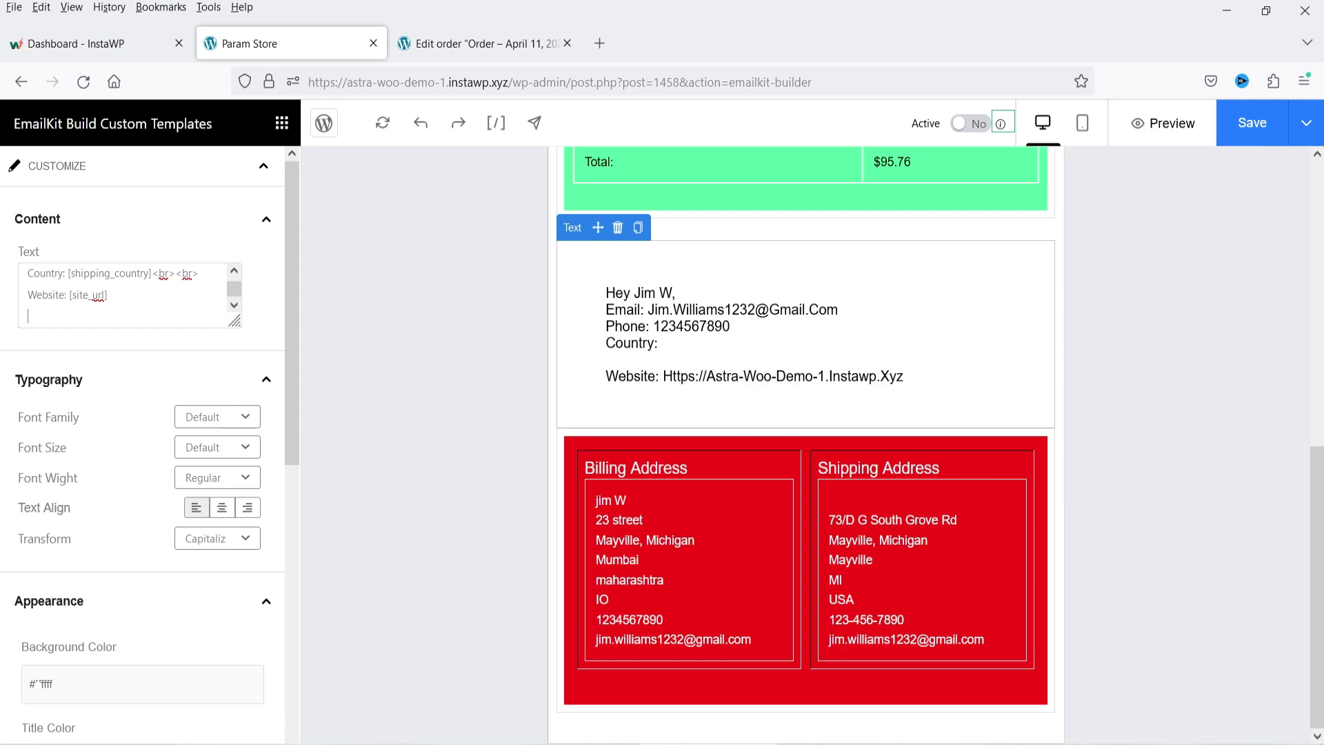
# Copy the [site_name] shortcode and add a 'Name: [site_name]' line at the end.
pyautogui.click(495, 122)
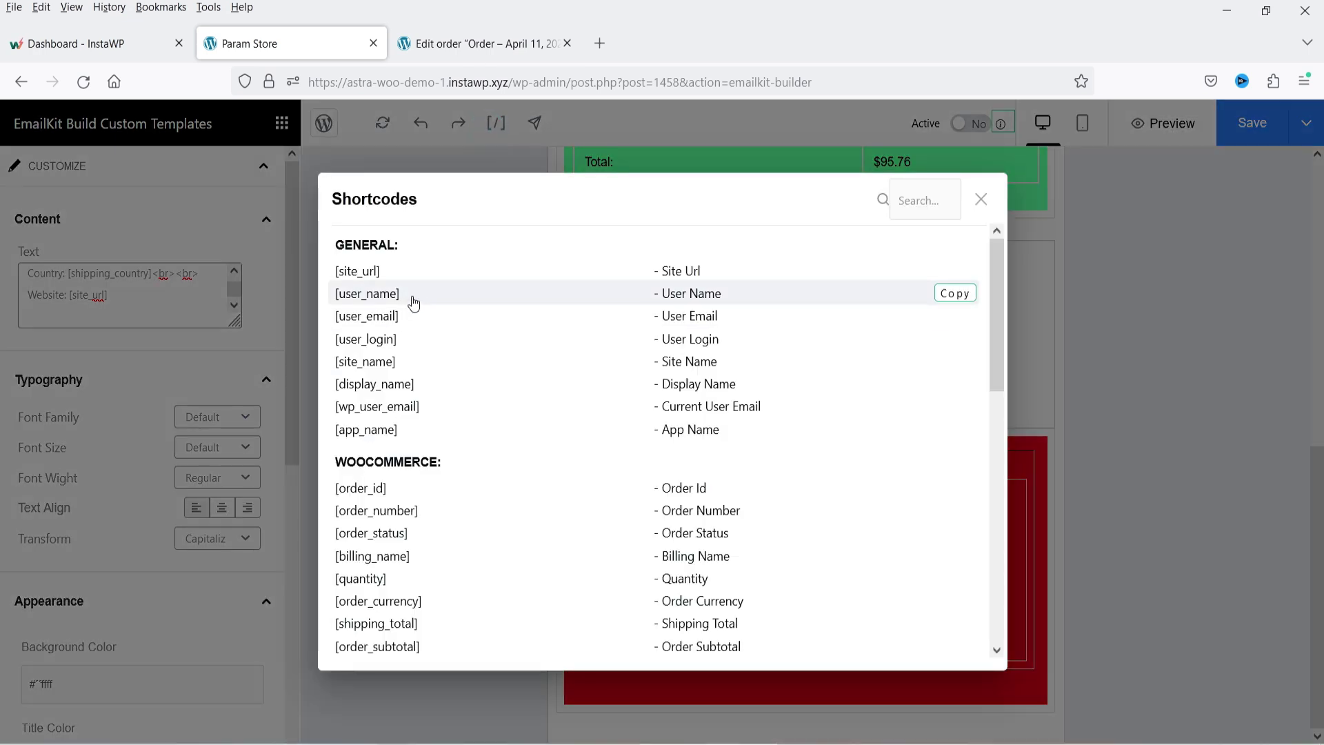
pyautogui.click(403, 359)
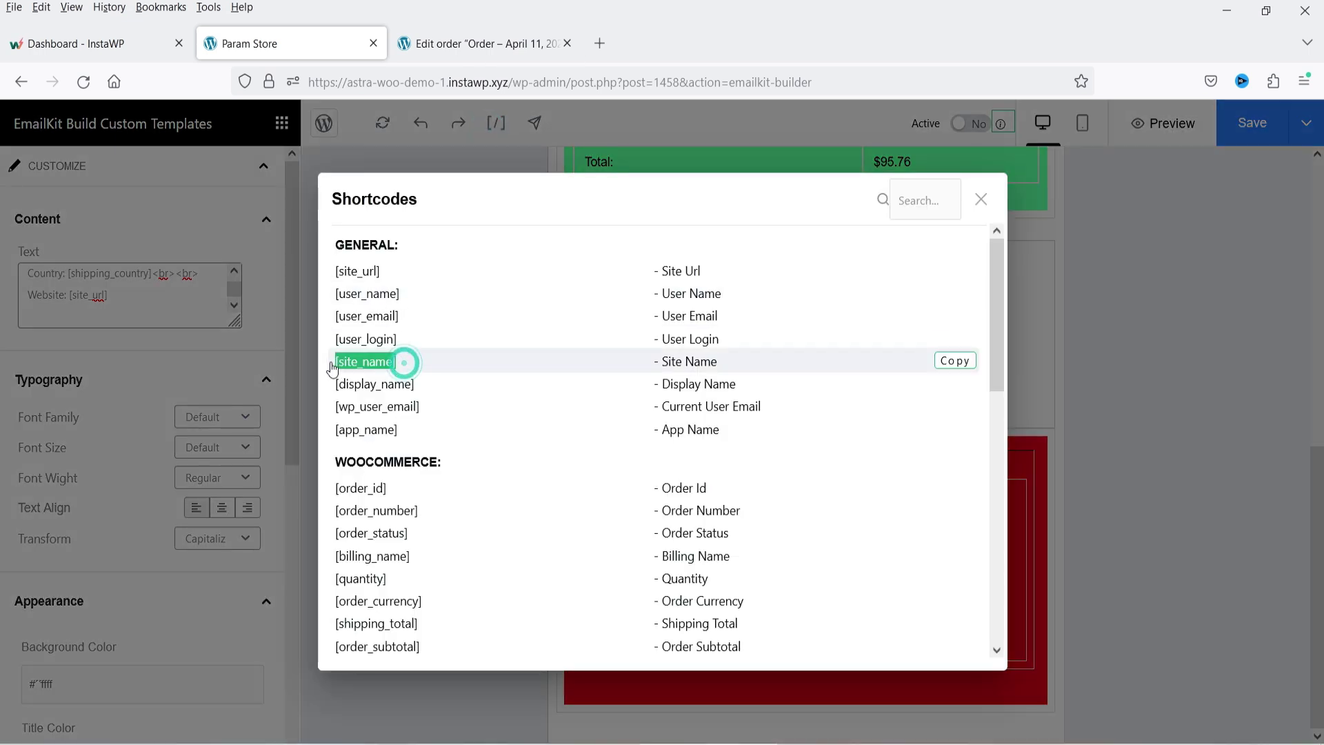
pyautogui.click(98, 316)
pyautogui.click(107, 318)
pyautogui.write('NM')
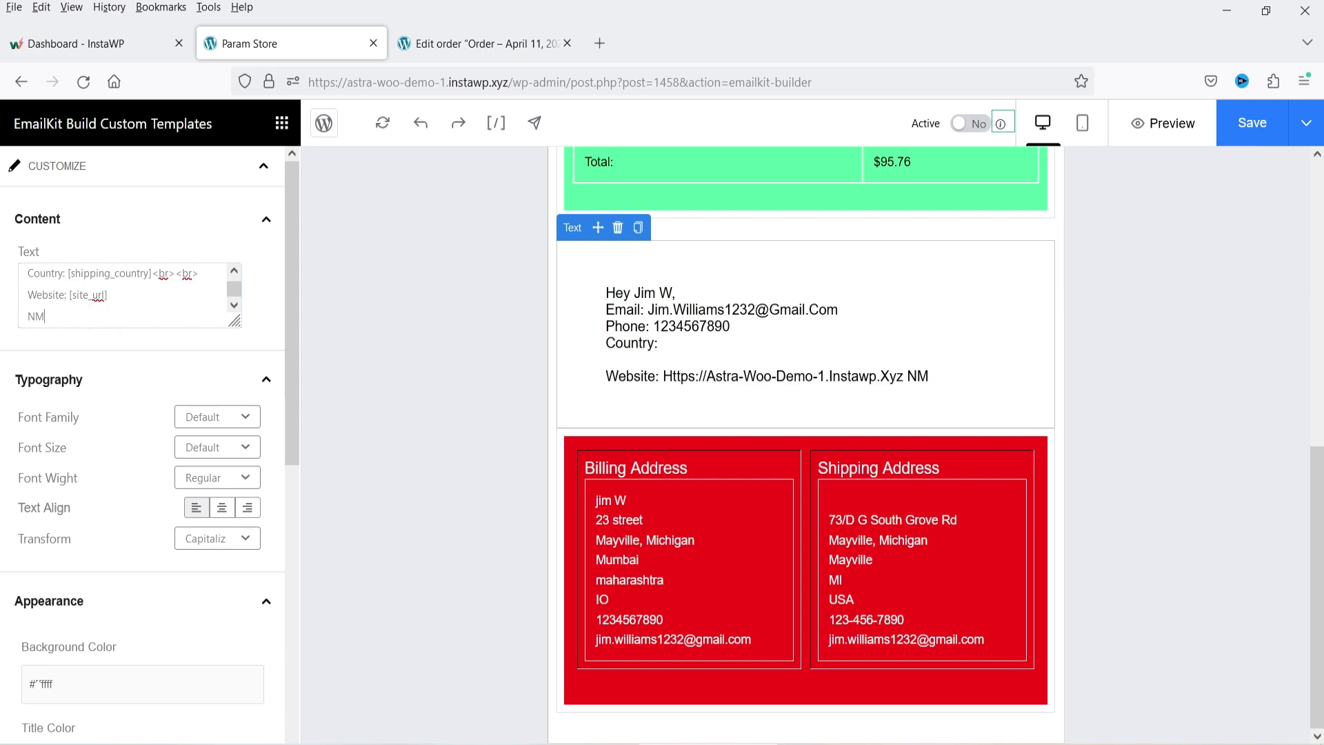
pyautogui.press('BackSpace')
pyautogui.press('BackSpace')
pyautogui.write('Name:')
pyautogui.write('[site_name]')
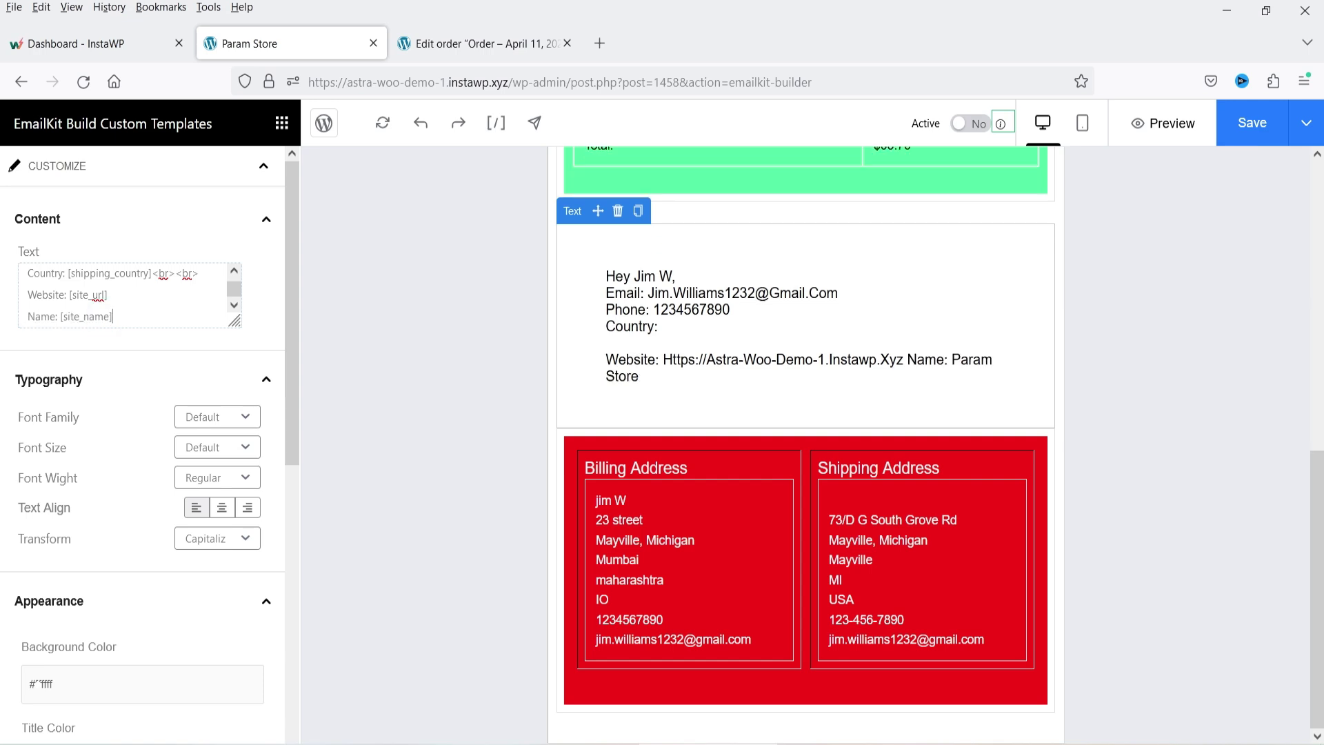
# Add a <br> line break after the Website line, then close the Shortcodes list.
pyautogui.moveTo(201, 273); pyautogui.dragTo(170, 284)
pyautogui.hotkey('ctrl', 'c')
pyautogui.click(128, 298)
pyautogui.hotkey('ctrl', 'v')
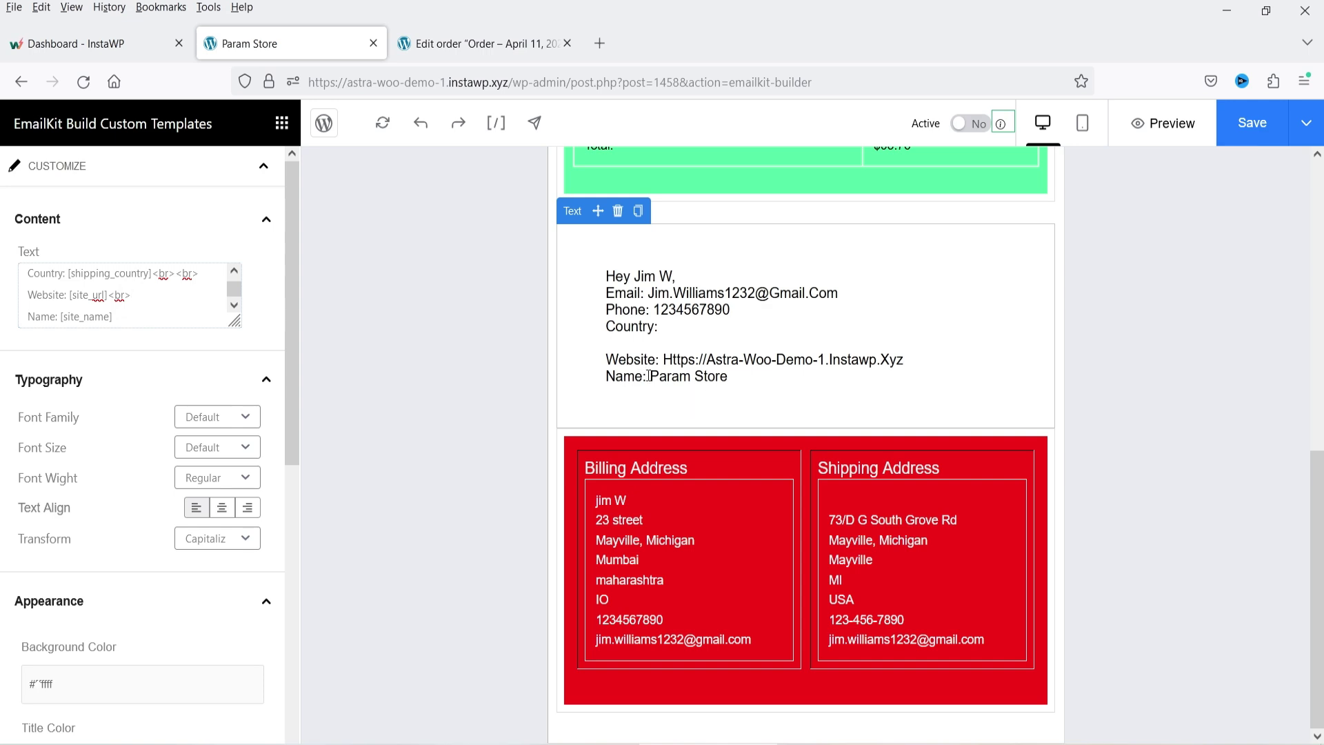
pyautogui.click(441, 43)
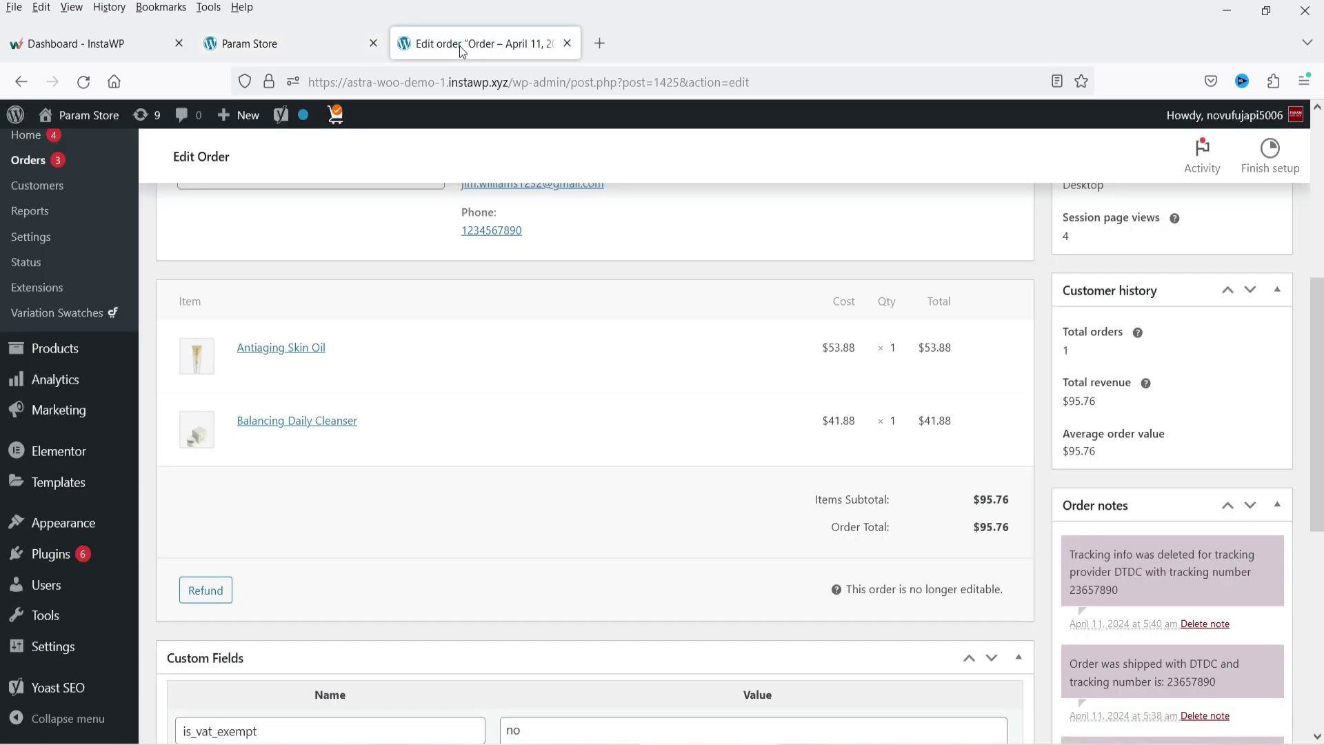
pyautogui.click(243, 47)
pyautogui.click(496, 122)
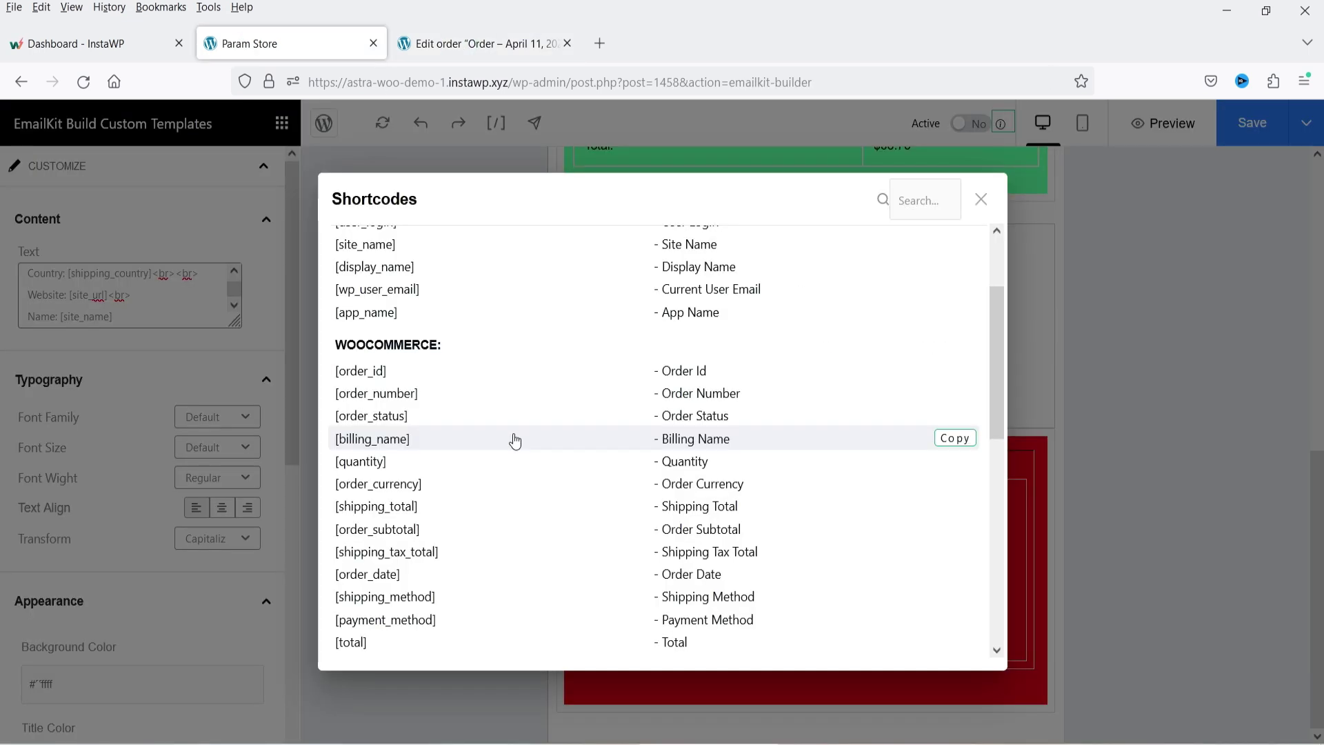
pyautogui.scroll(-5, 634, 355)
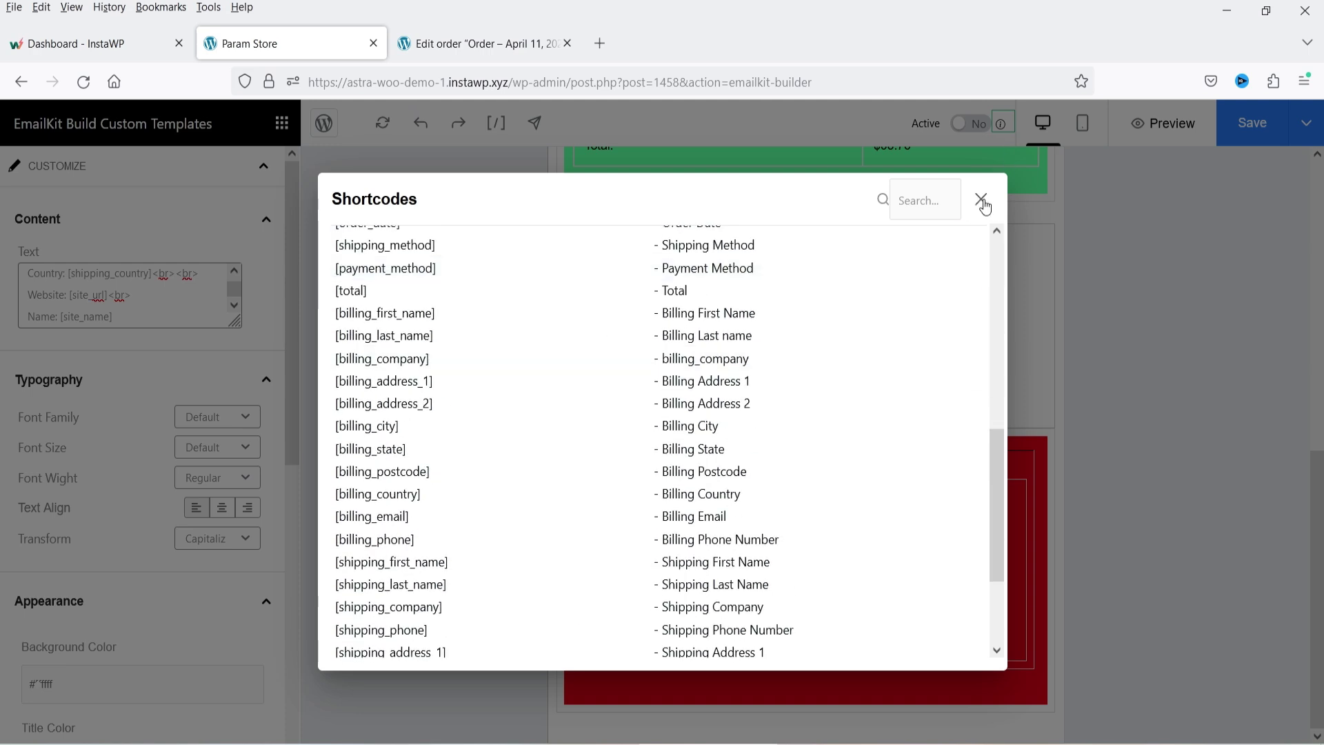
pyautogui.click(982, 200)
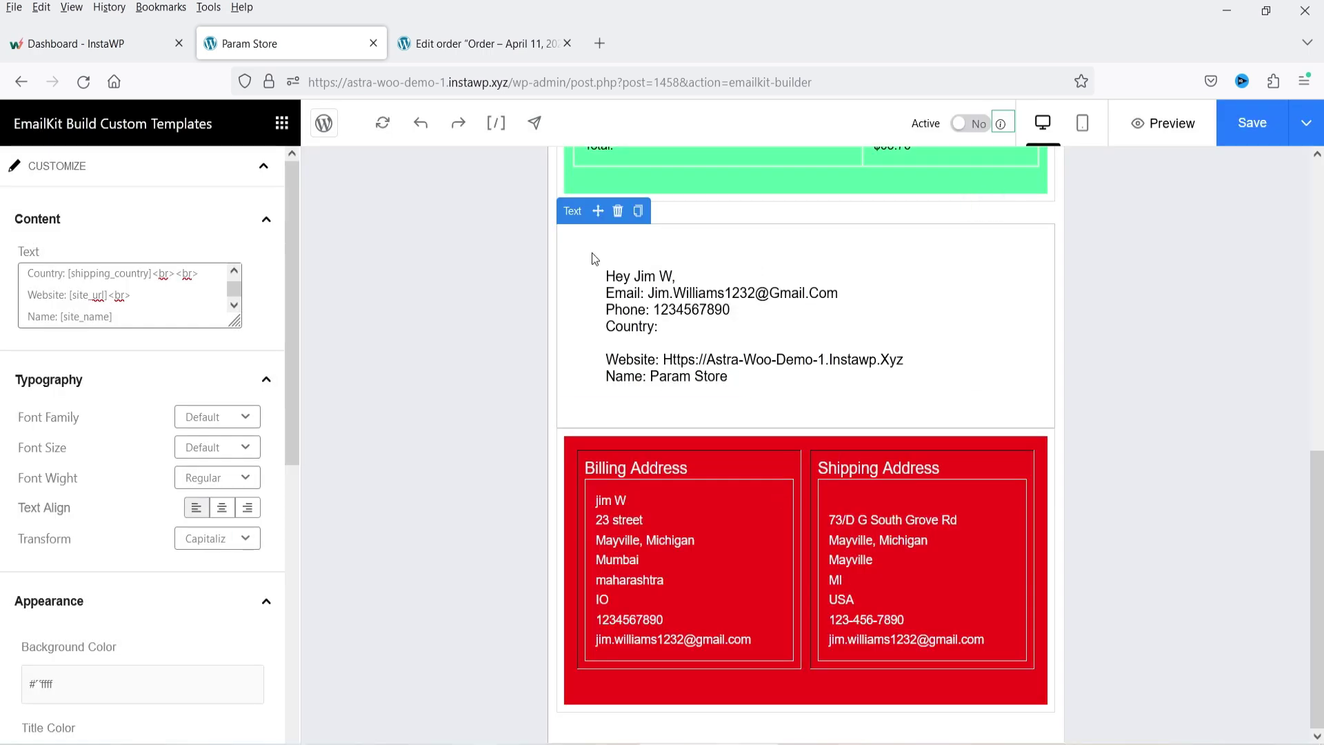
# Give the greeting Text block a #d51ac2 magenta background and white text.
pyautogui.scroll(-8, 93, 406)
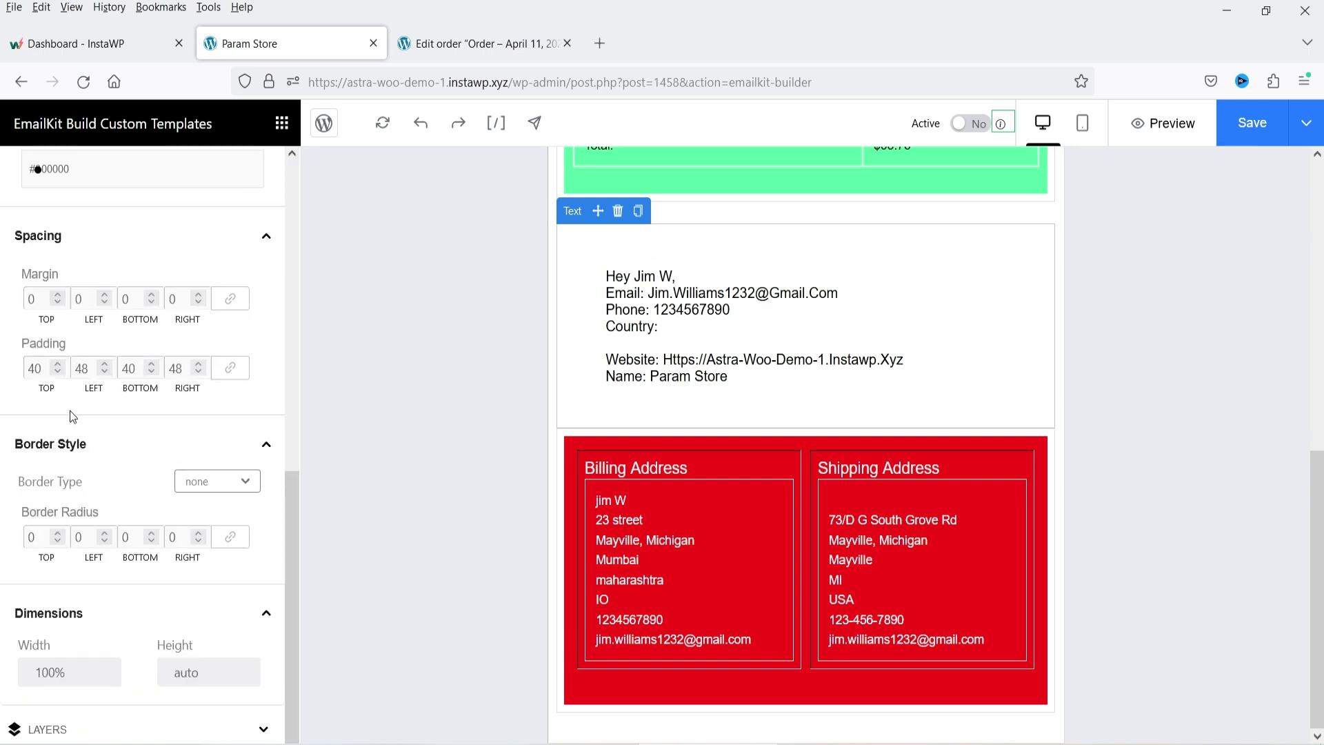
pyautogui.scroll(5, 98, 313)
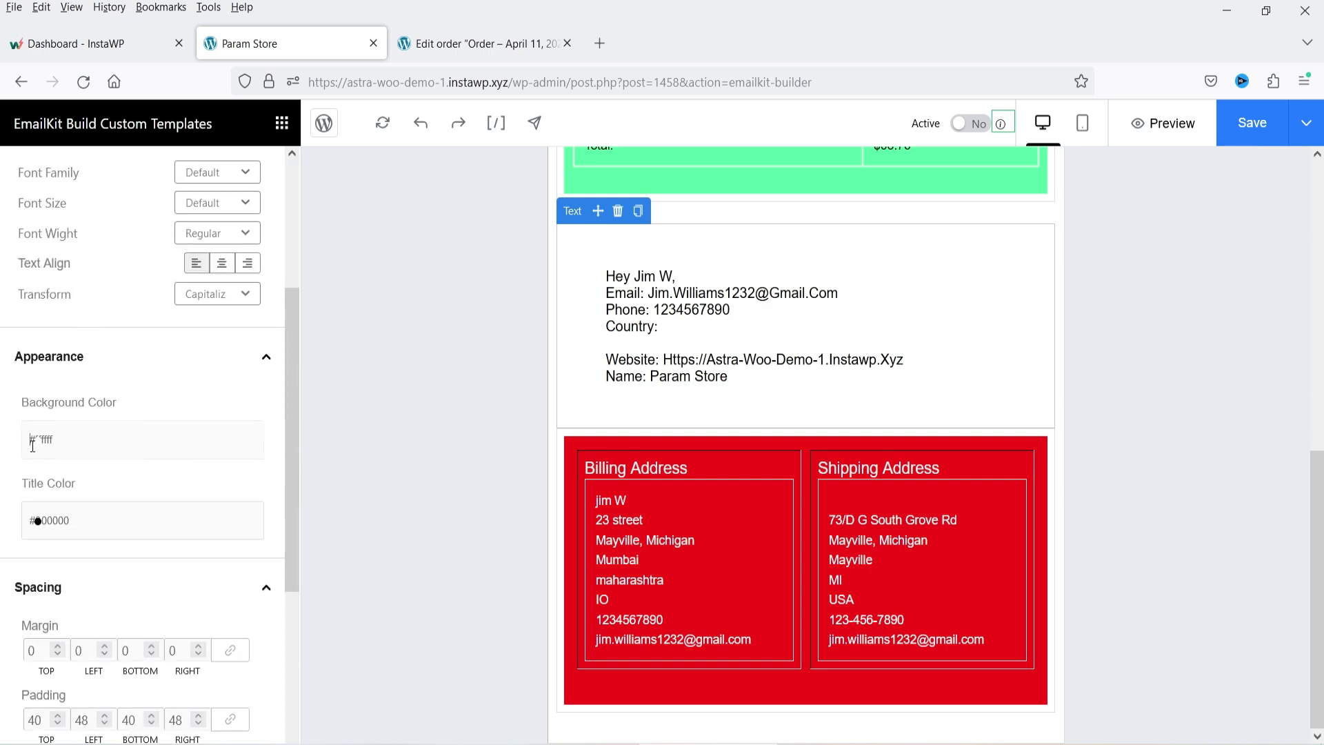
pyautogui.click(32, 439)
pyautogui.click(154, 621)
pyautogui.click(181, 508)
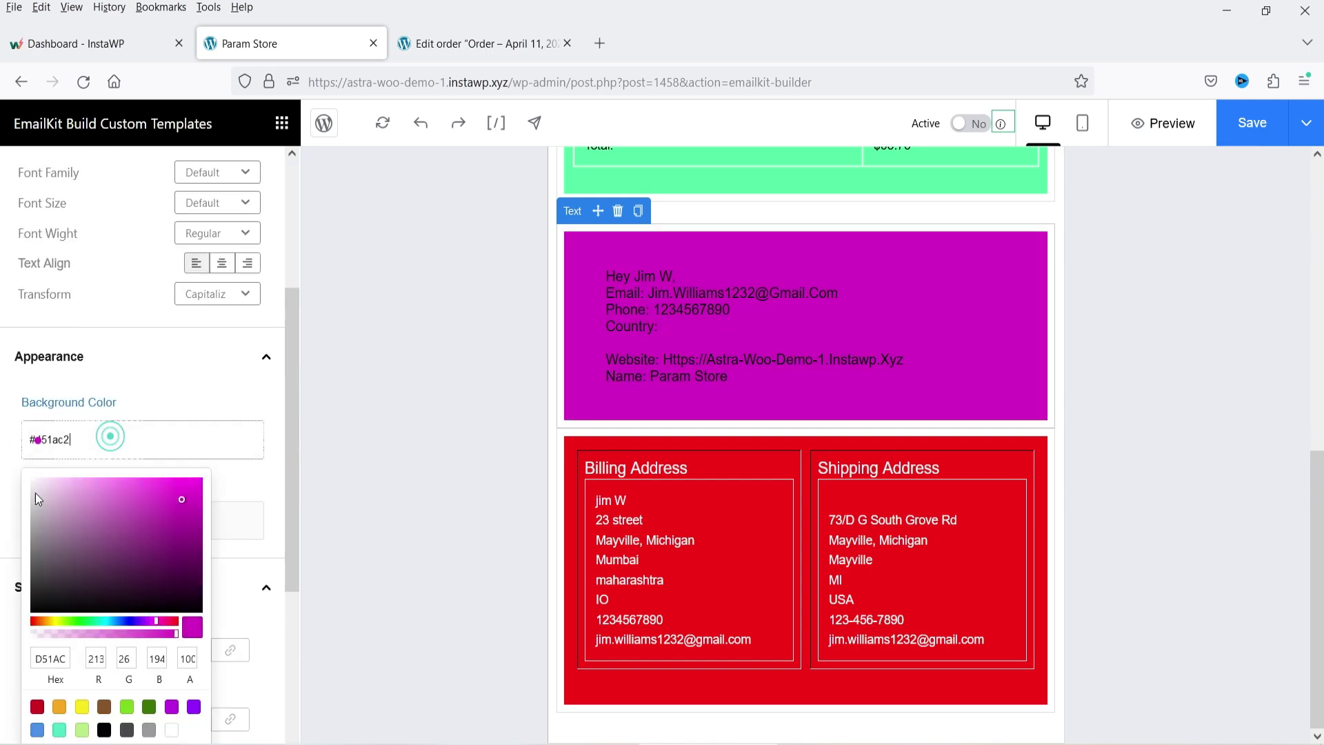
pyautogui.click(33, 520)
pyautogui.moveTo(135, 564); pyautogui.dragTo(32, 559)
pyautogui.click(32, 439)
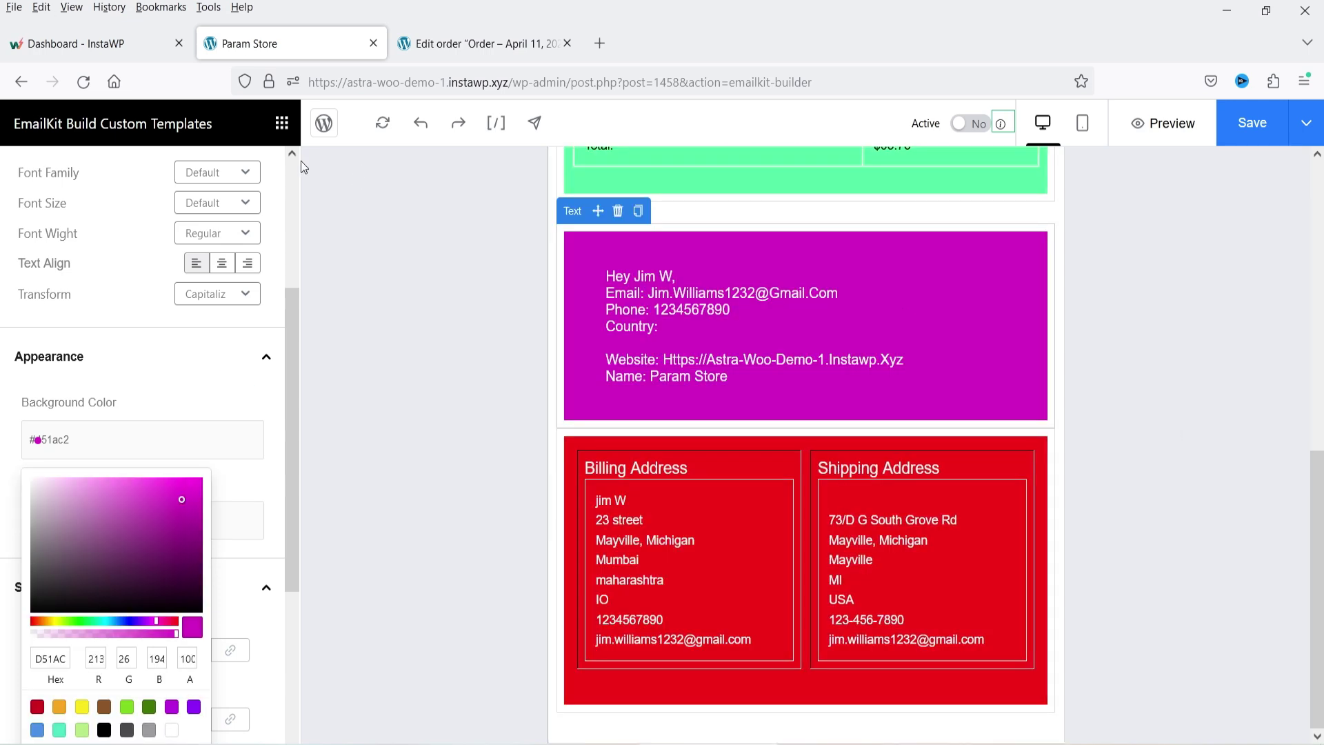
# Add a Video block below the address section.
pyautogui.click(281, 124)
pyautogui.click(282, 124)
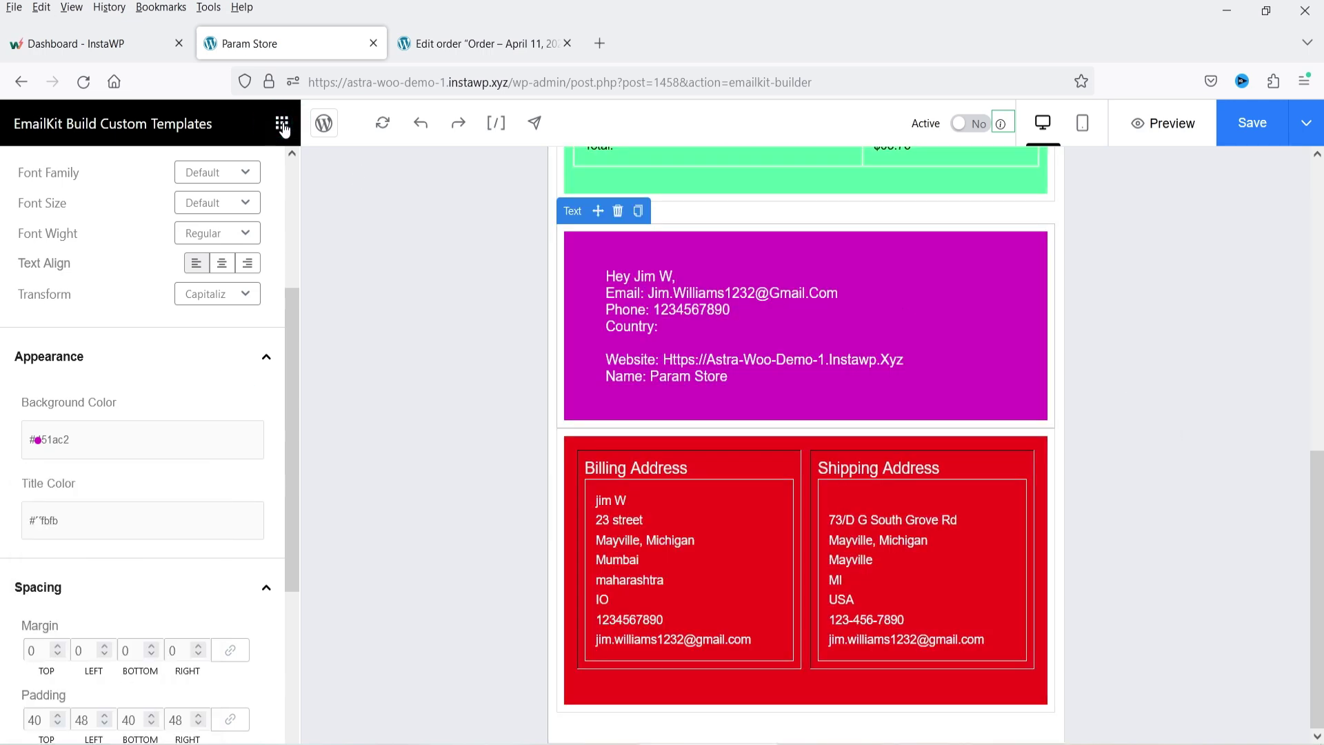
pyautogui.moveTo(233, 451); pyautogui.dragTo(744, 689)
pyautogui.scroll(-3, 1155, 418)
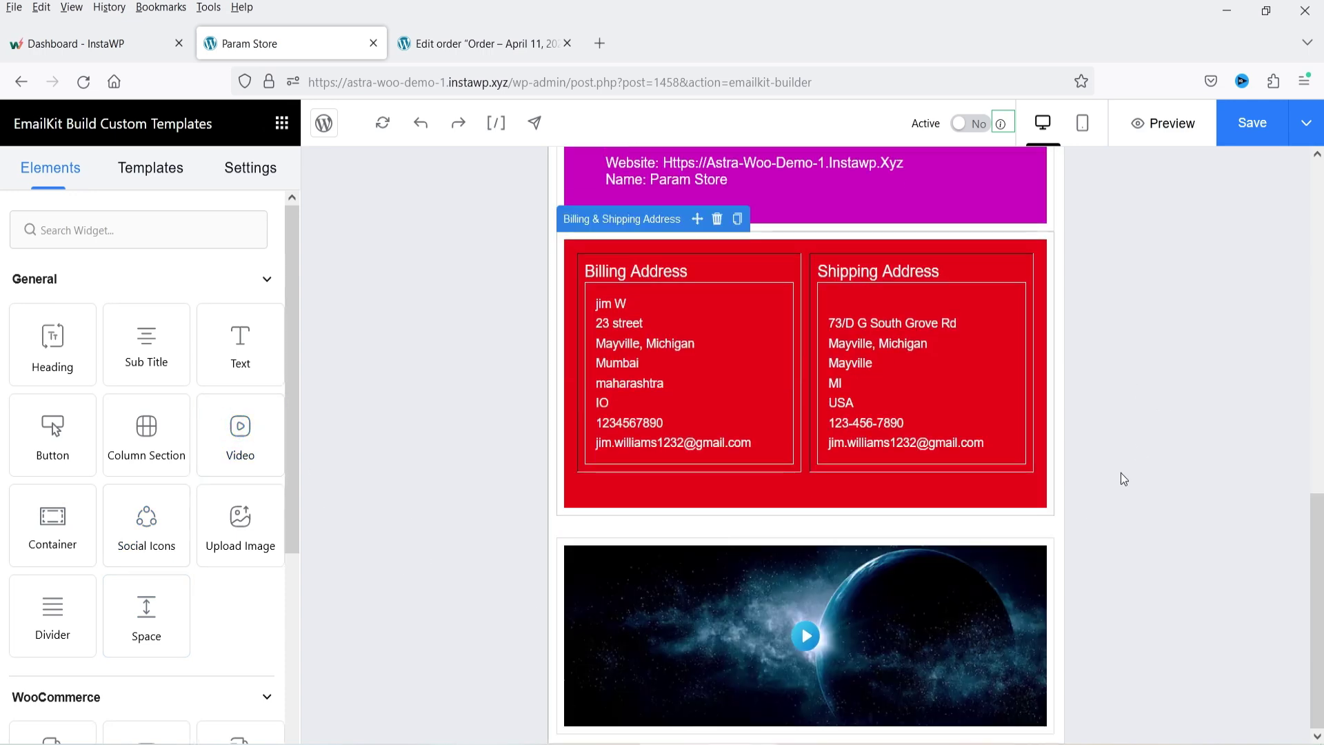
pyautogui.click(934, 606)
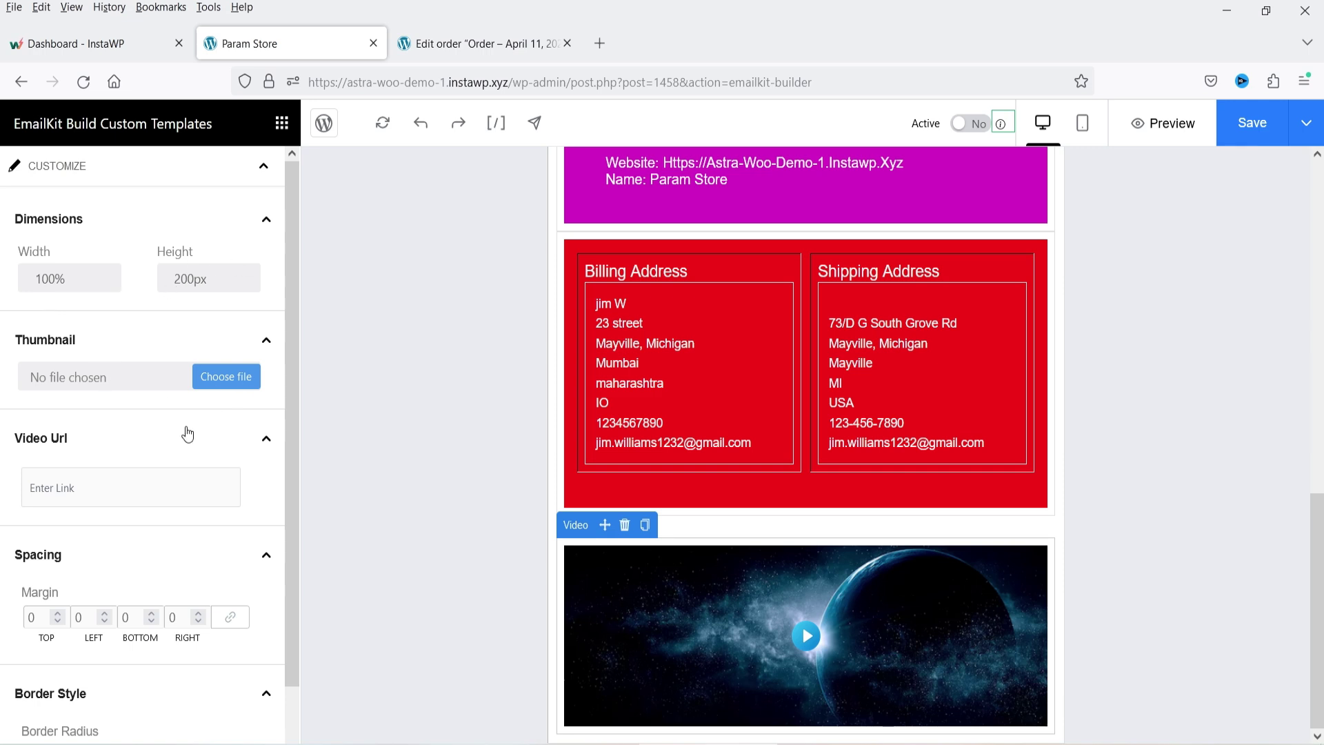
pyautogui.scroll(-1, 121, 361)
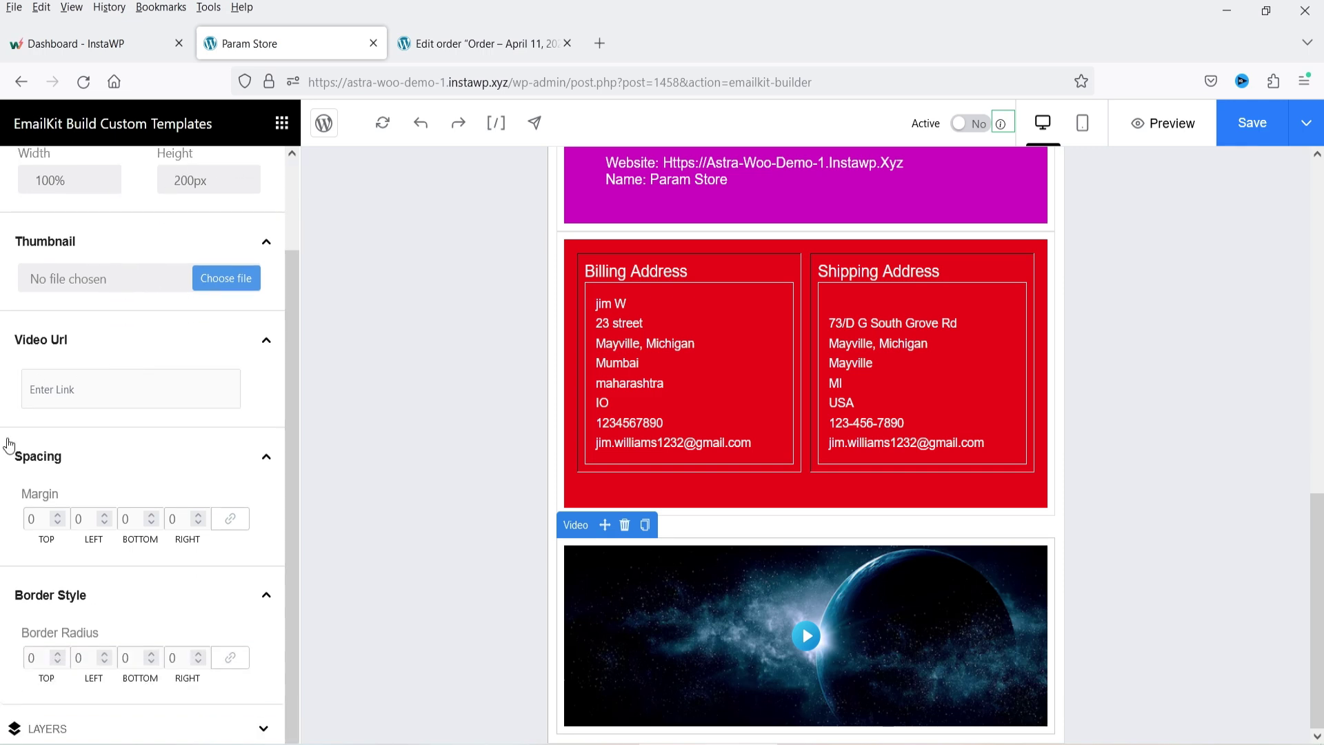
pyautogui.click(70, 386)
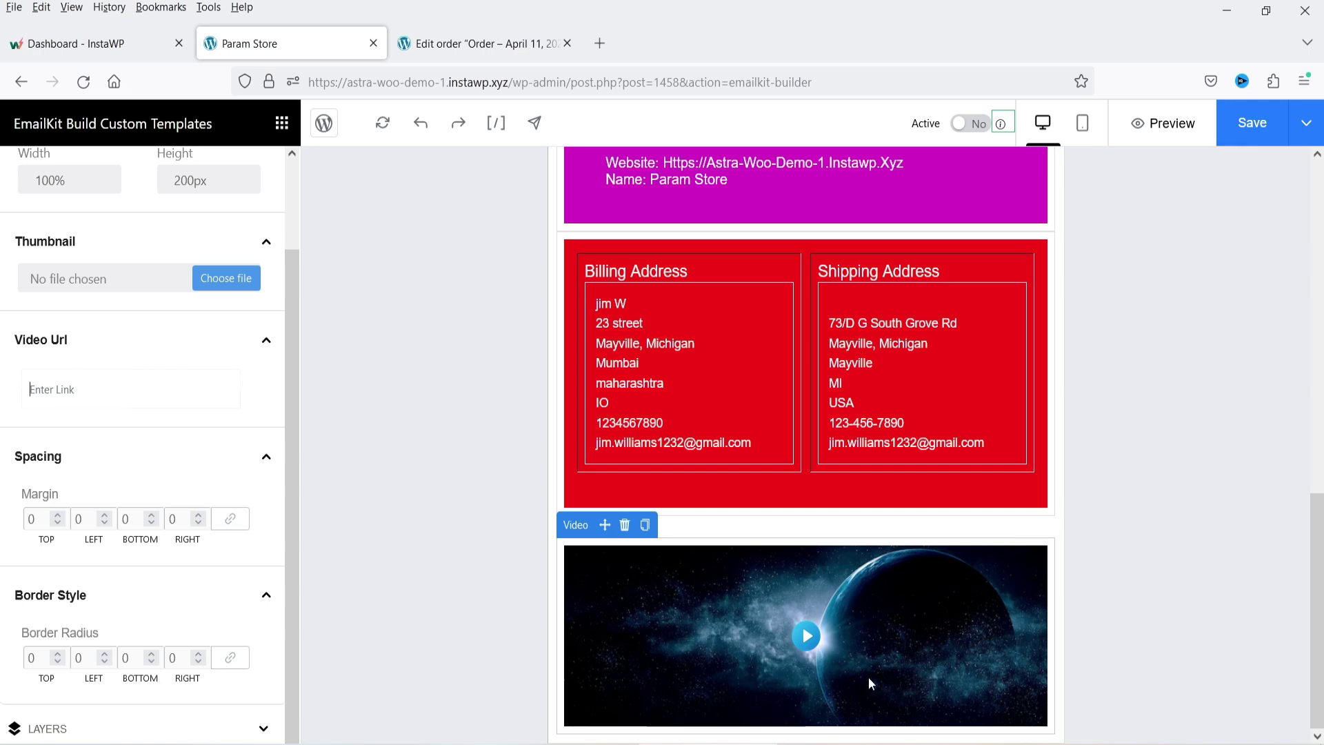
pyautogui.click(281, 123)
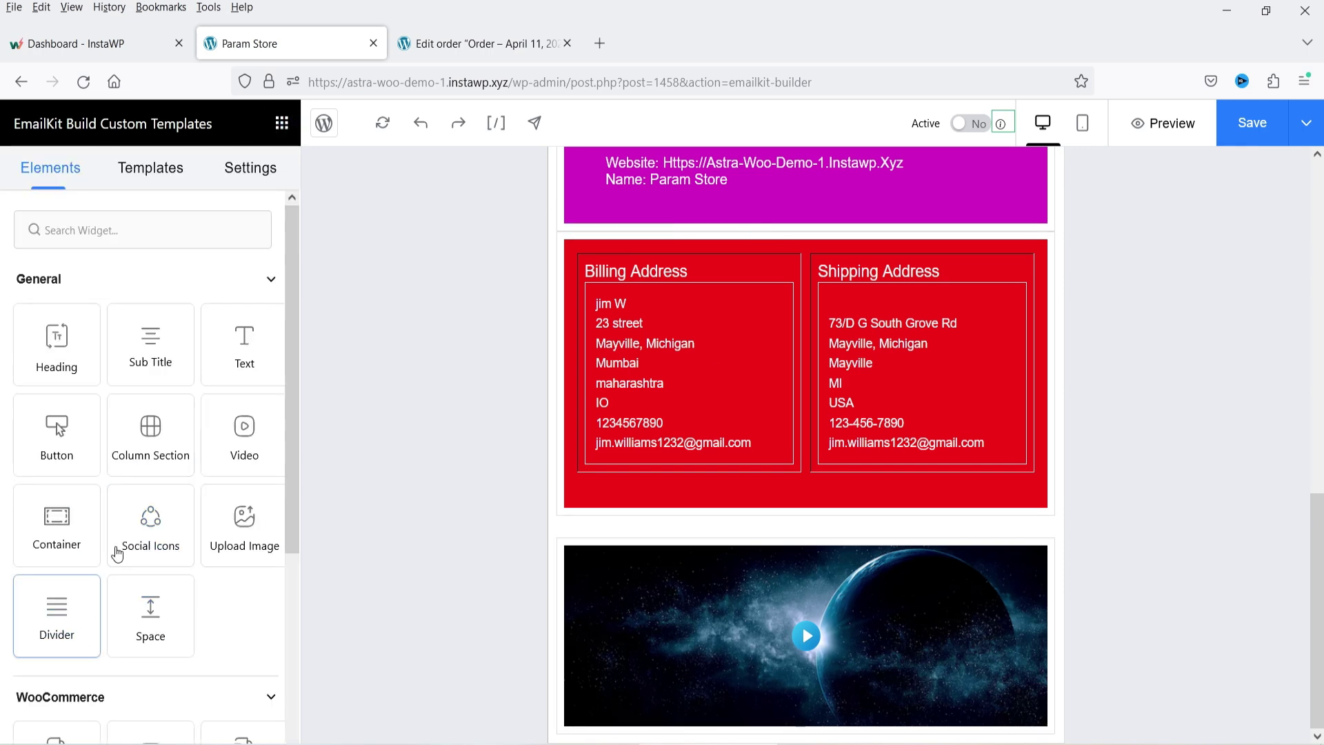
# Add a two-column section below the video with a Button in its right column.
pyautogui.moveTo(150, 431); pyautogui.dragTo(697, 717)
pyautogui.moveTo(730, 739); pyautogui.dragTo(731, 731)
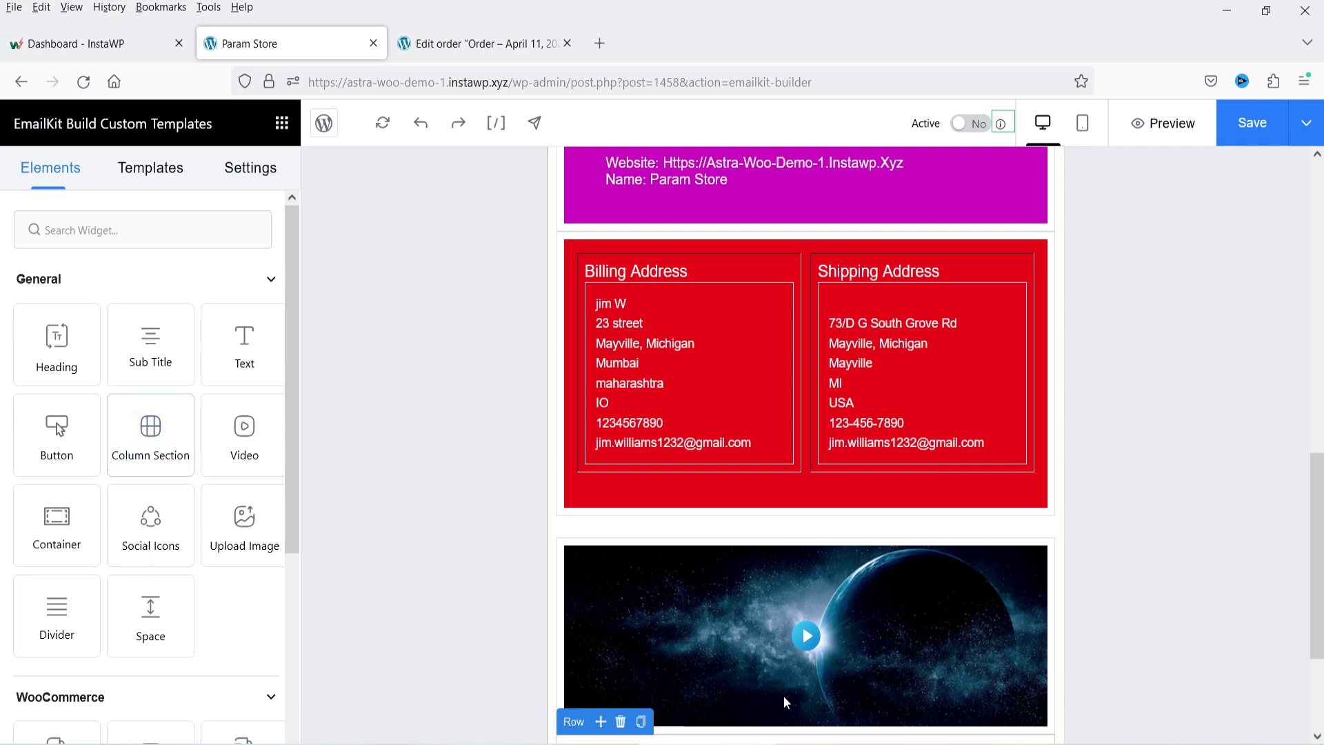
pyautogui.scroll(-3, 1219, 535)
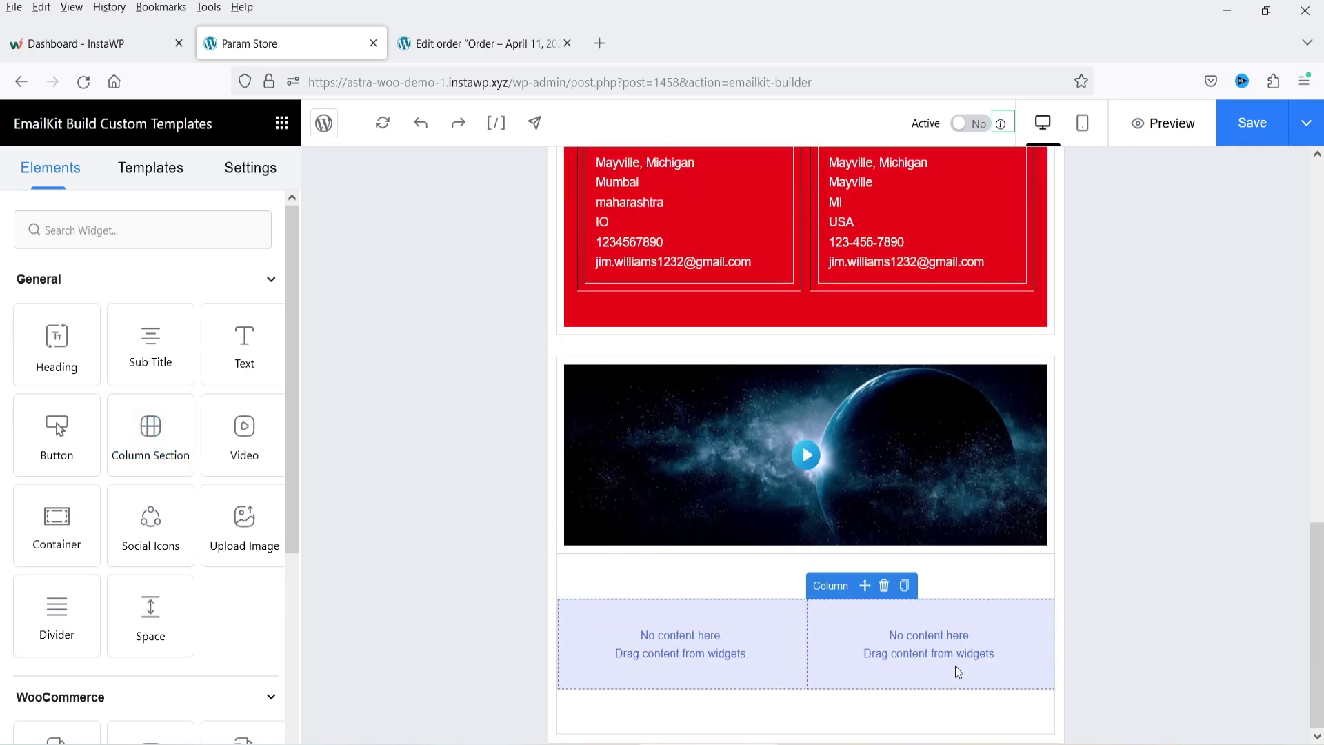
pyautogui.click(666, 648)
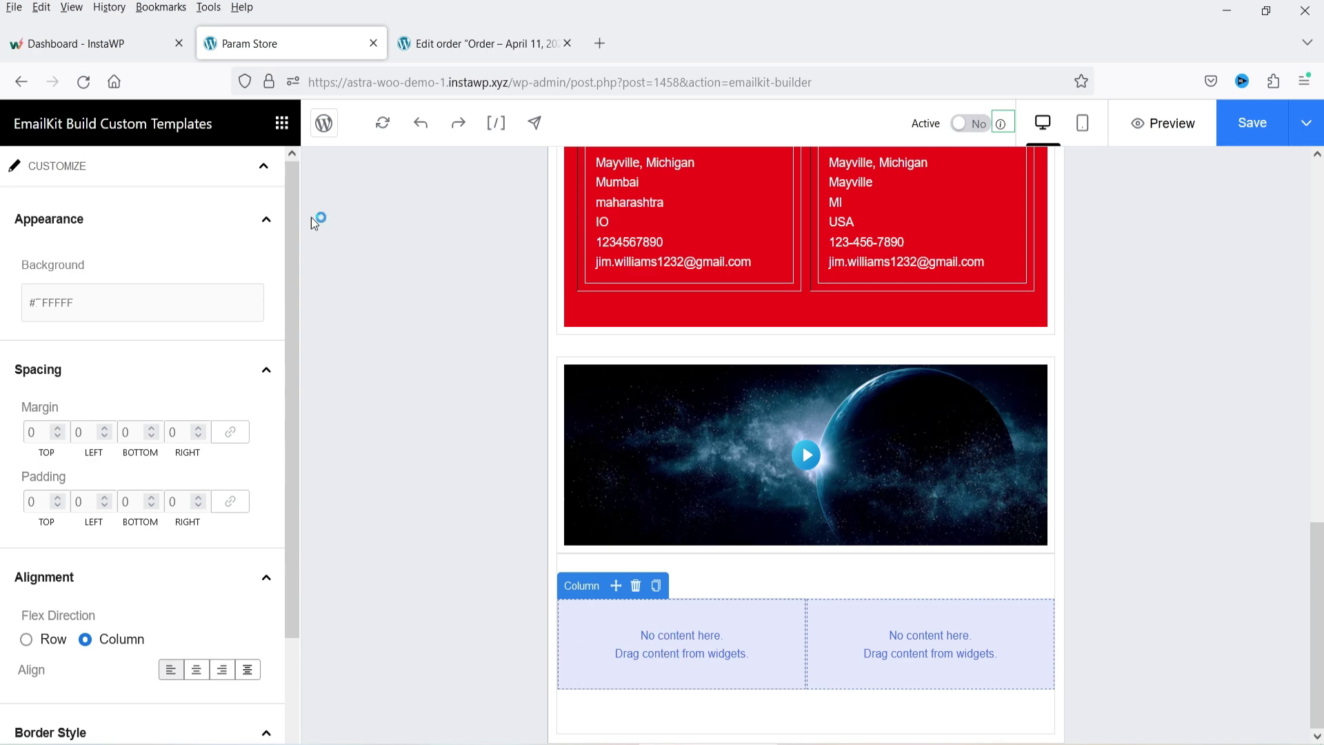
pyautogui.click(281, 123)
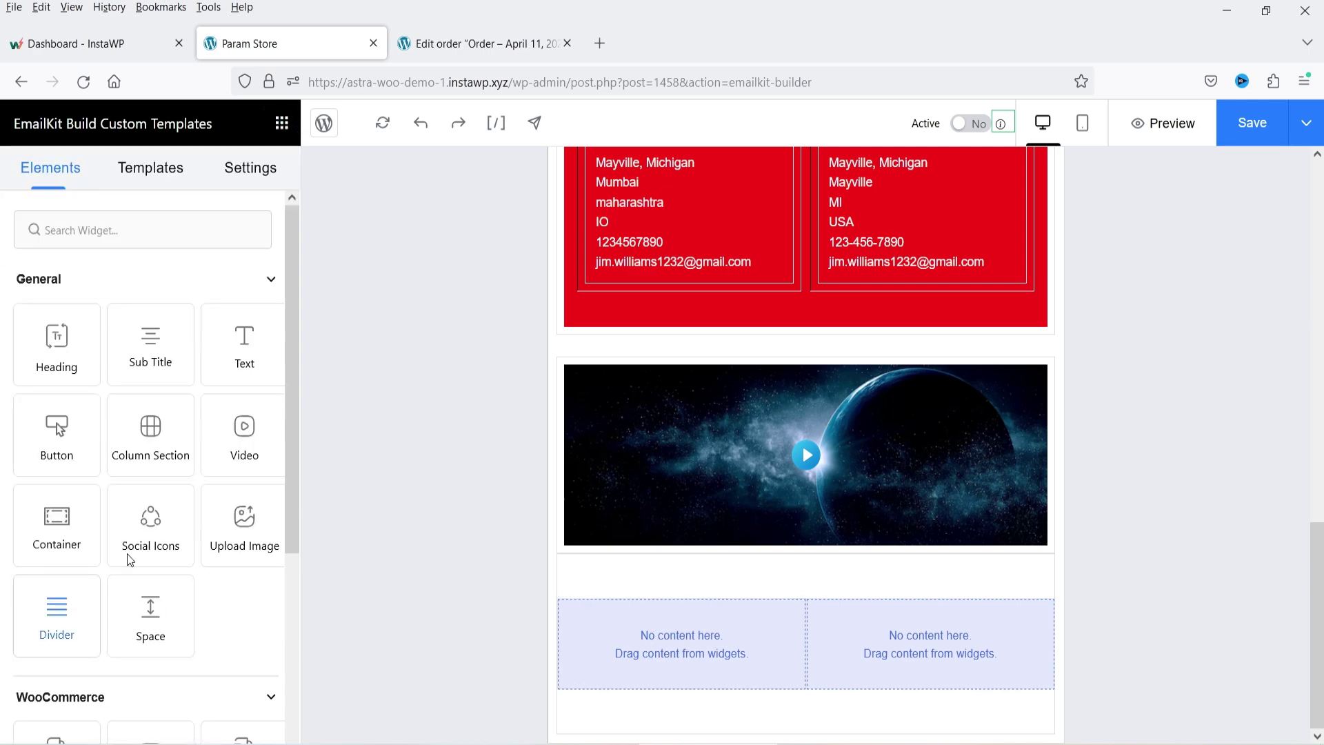
pyautogui.moveTo(55, 428); pyautogui.dragTo(912, 653)
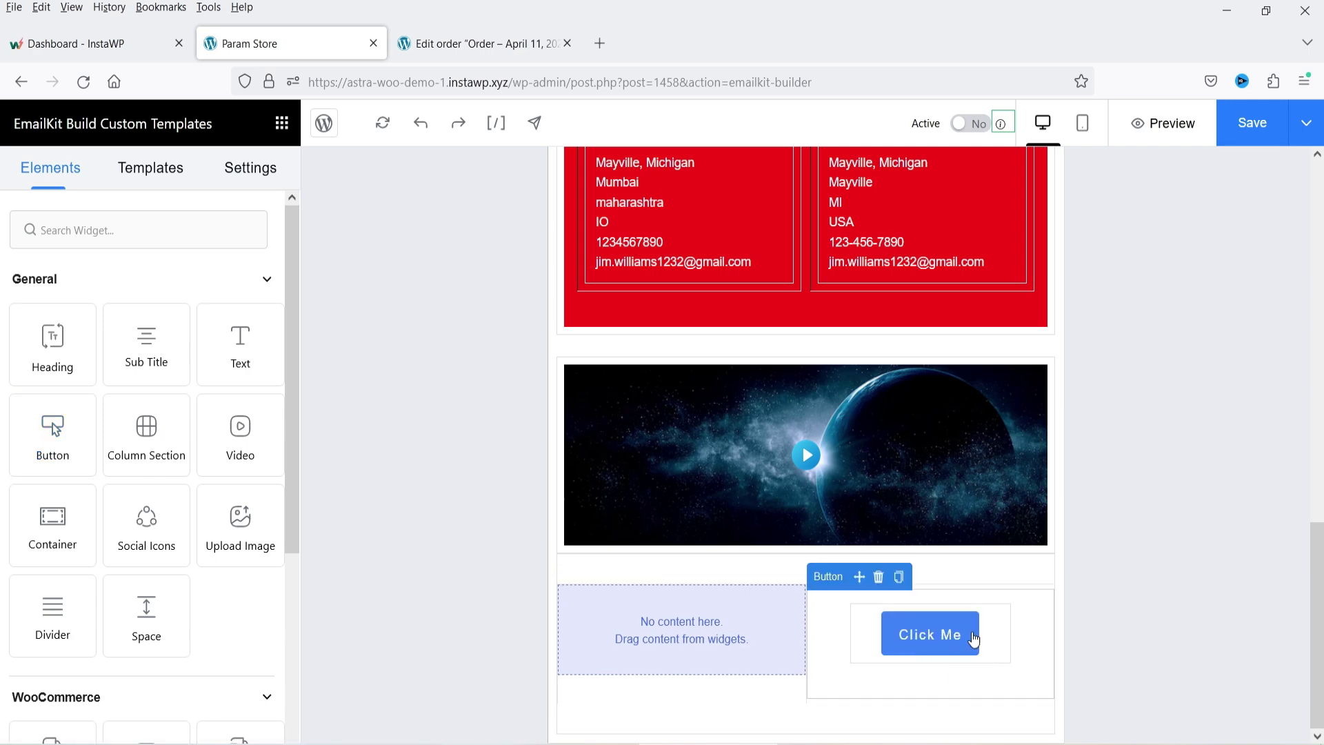
# Keep the Click Me button's Full style and give it a dark navy background.
pyautogui.click(932, 639)
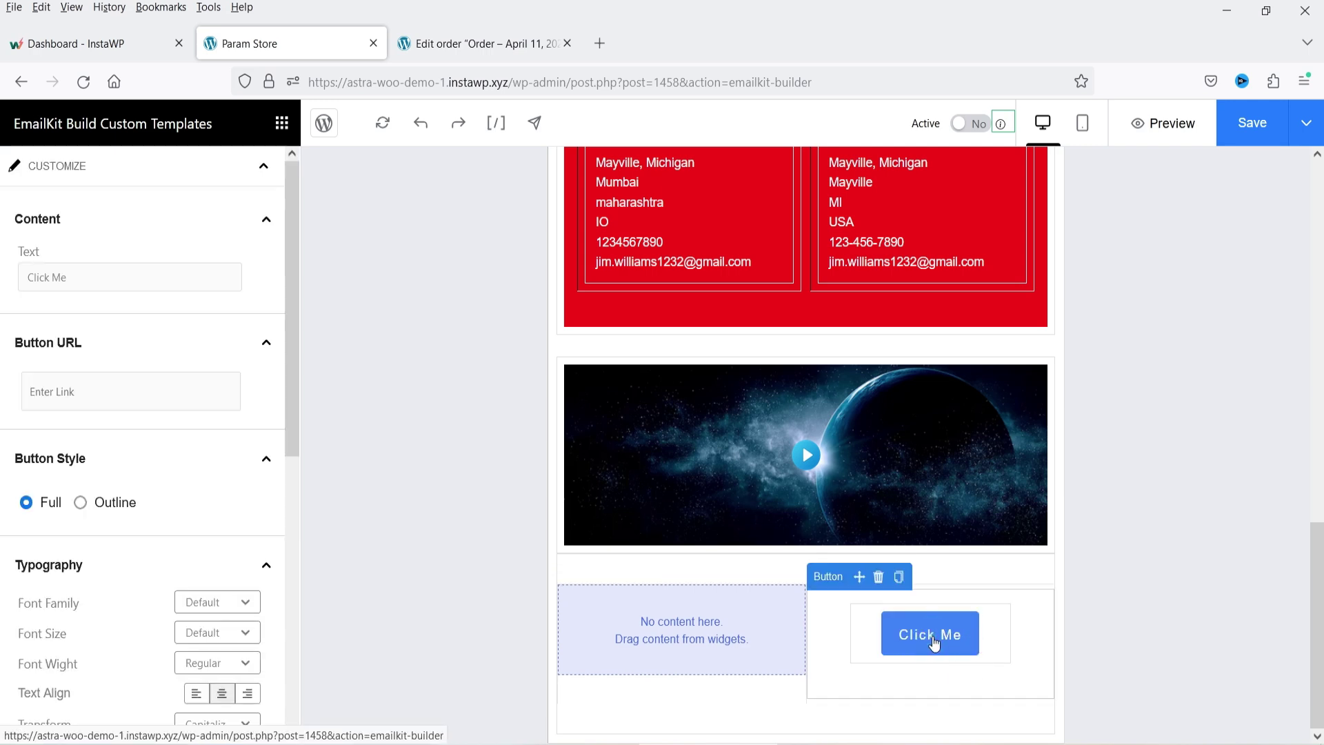
pyautogui.click(103, 272)
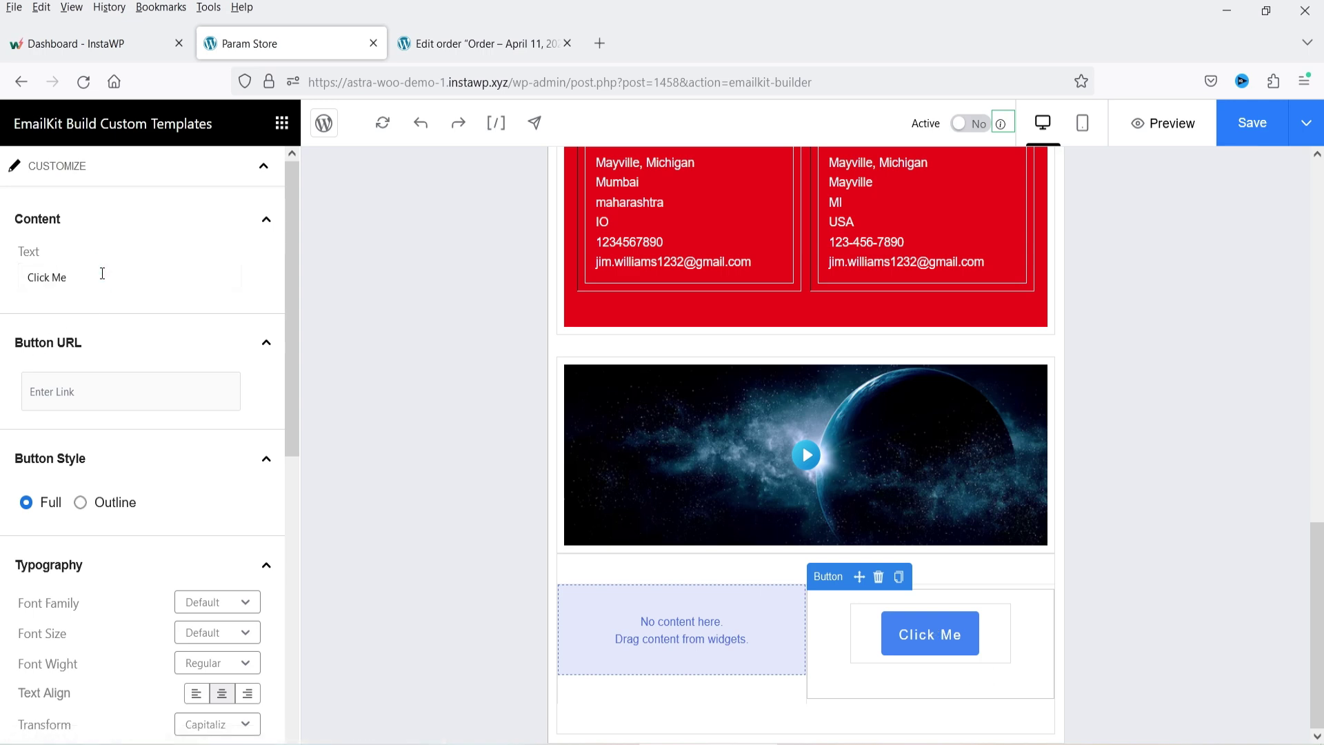
pyautogui.click(79, 387)
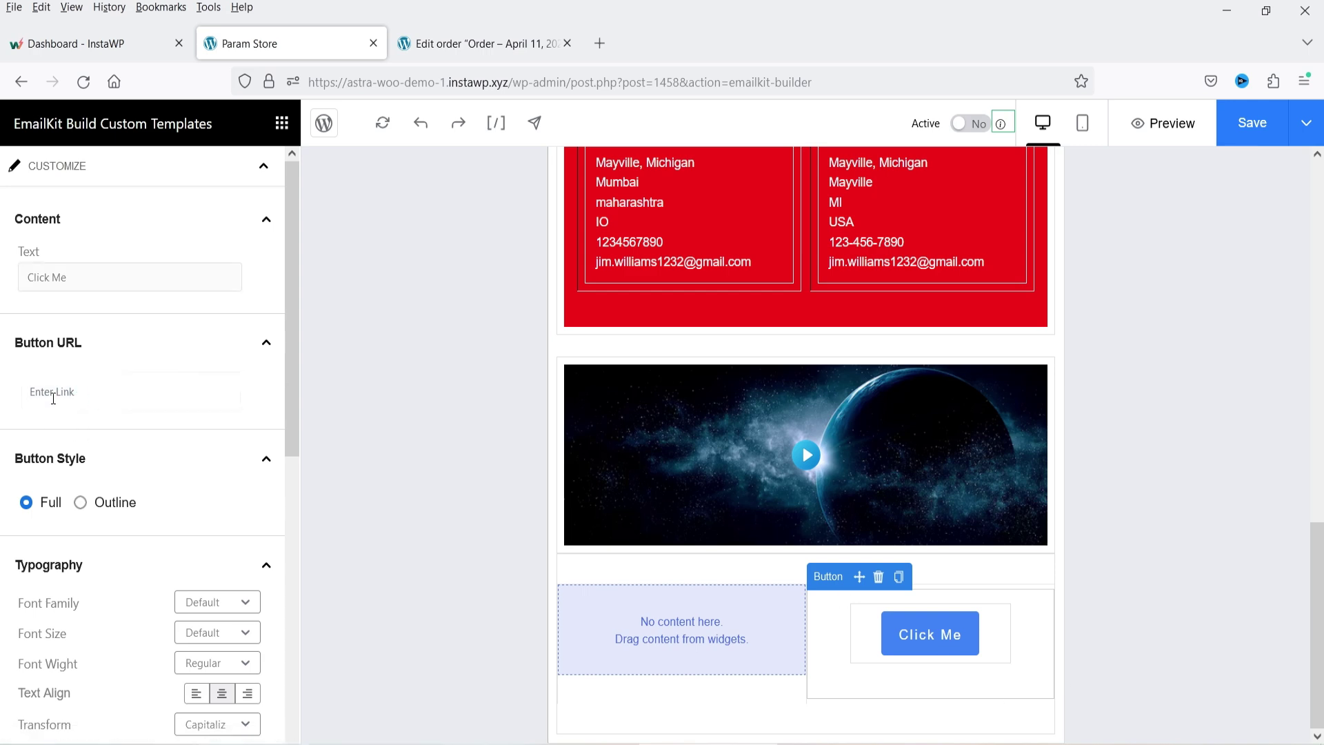
pyautogui.click(53, 392)
pyautogui.click(80, 502)
pyautogui.click(26, 502)
pyautogui.scroll(-10, 159, 431)
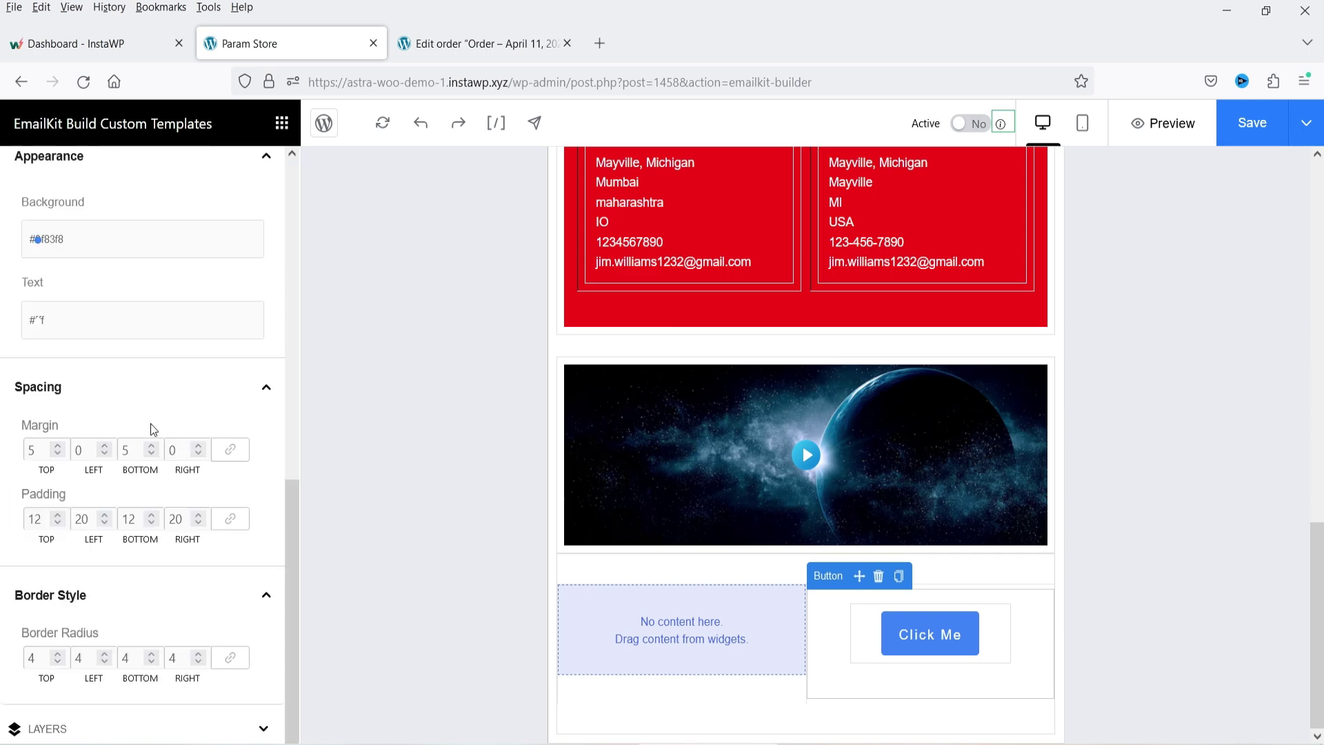
pyautogui.click(25, 239)
pyautogui.moveTo(57, 277); pyautogui.dragTo(190, 348)
pyautogui.click(264, 286)
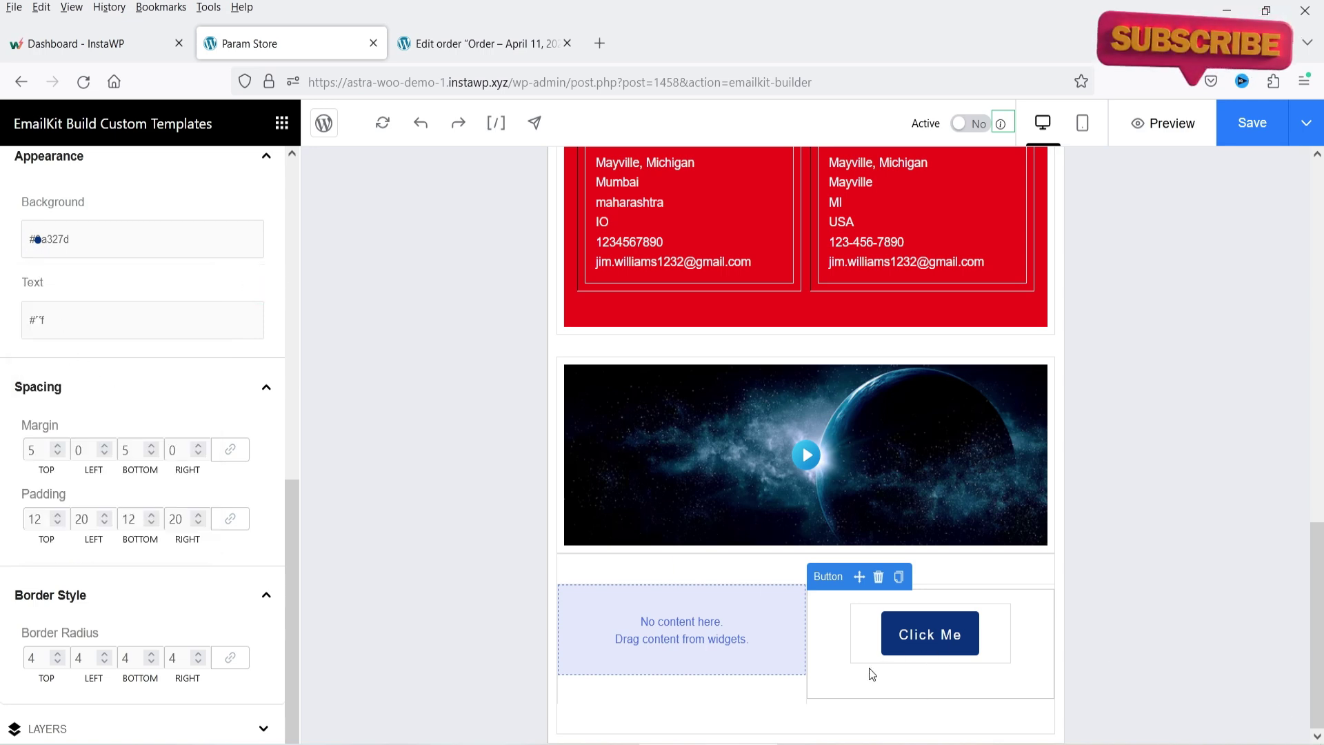
pyautogui.click(734, 655)
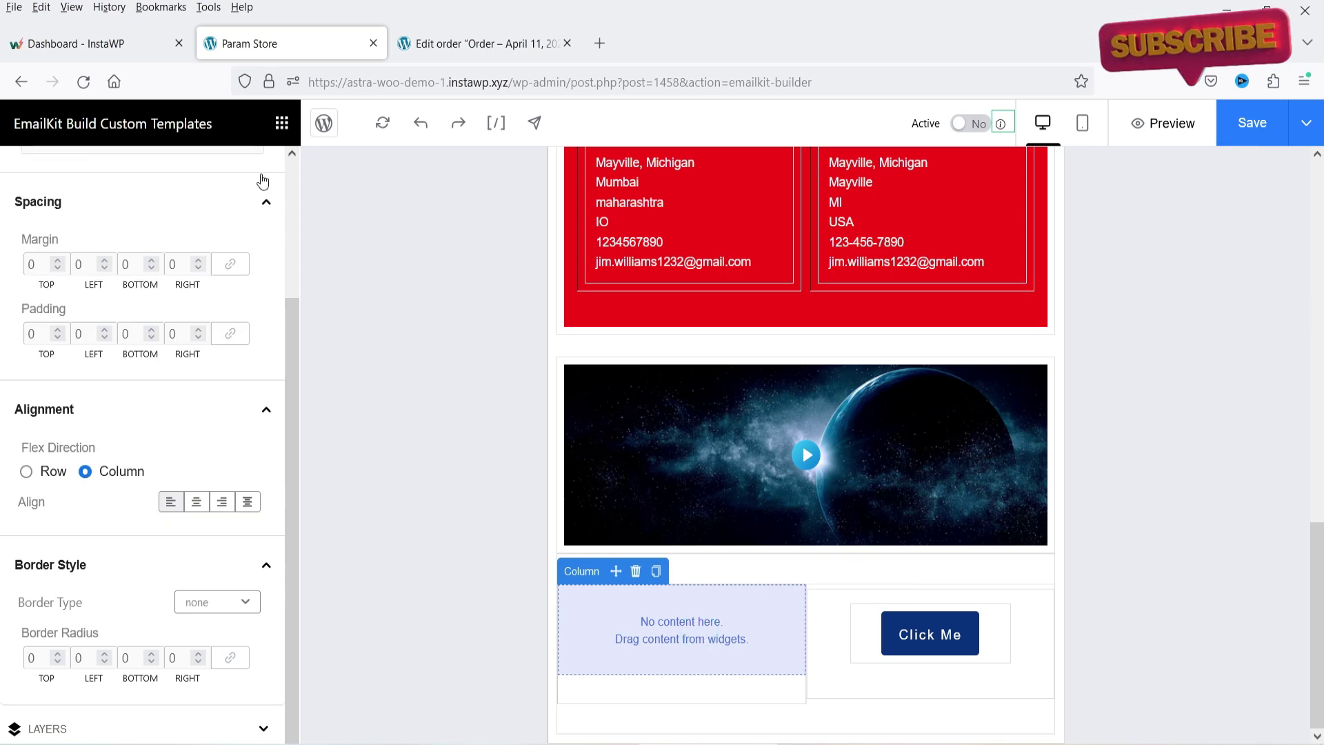
# Drop Social Icons (Facebook, Twitter, WhatsApp, YouTube, Instagram) into the left column and narrow it.
pyautogui.click(277, 131)
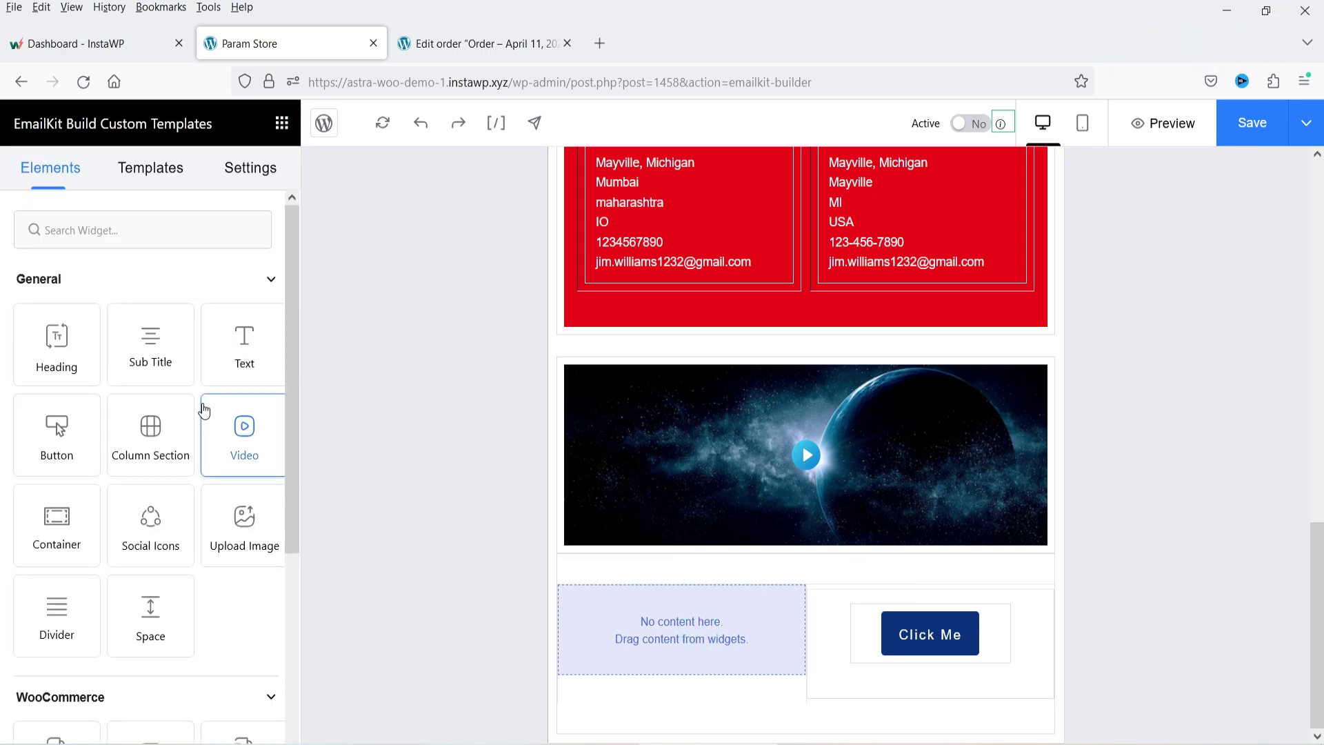
pyautogui.moveTo(177, 550); pyautogui.dragTo(624, 622)
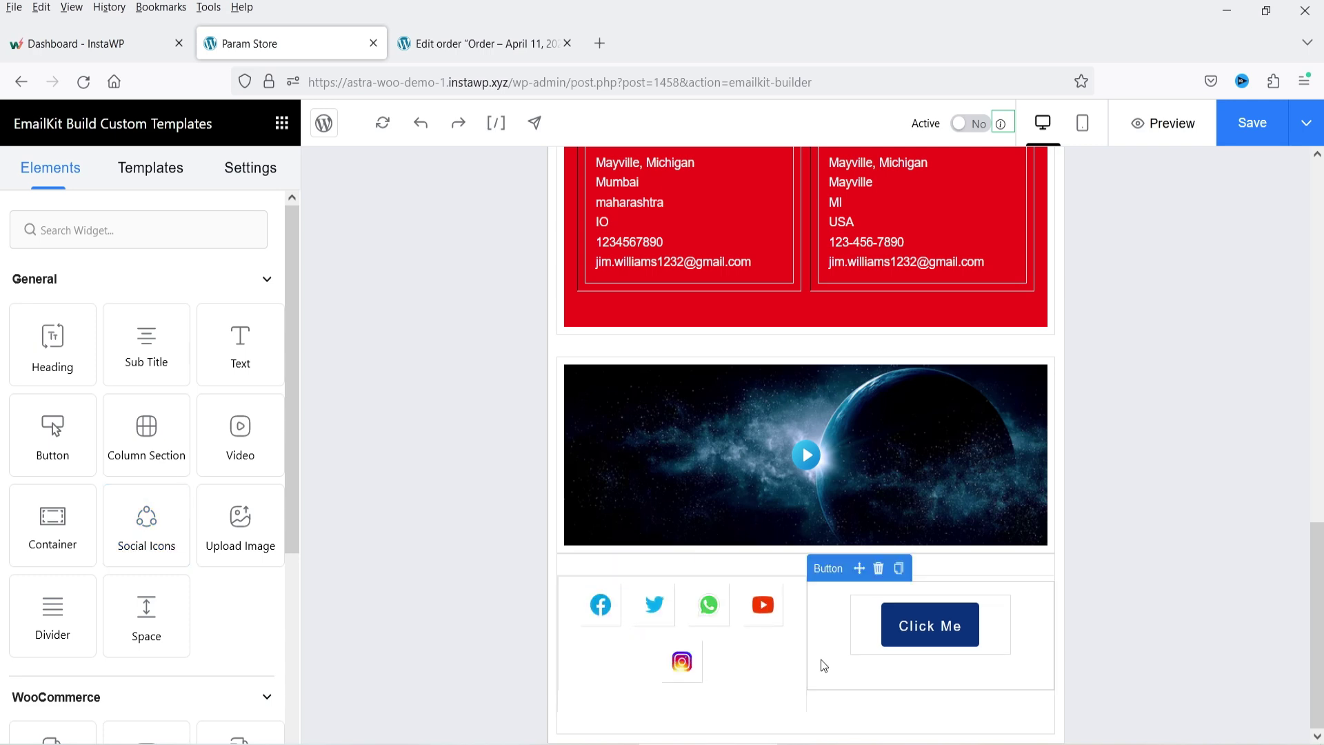
pyautogui.moveTo(804, 643); pyautogui.dragTo(741, 649)
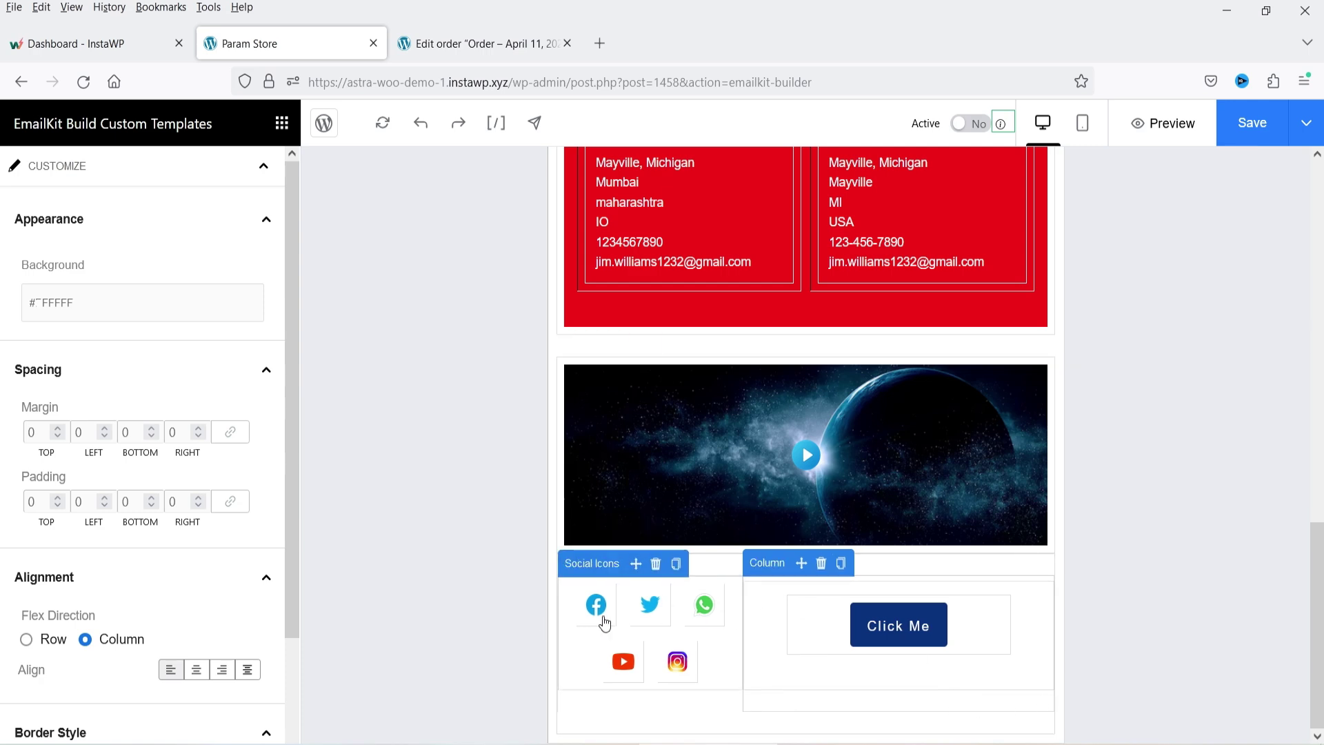
pyautogui.click(680, 615)
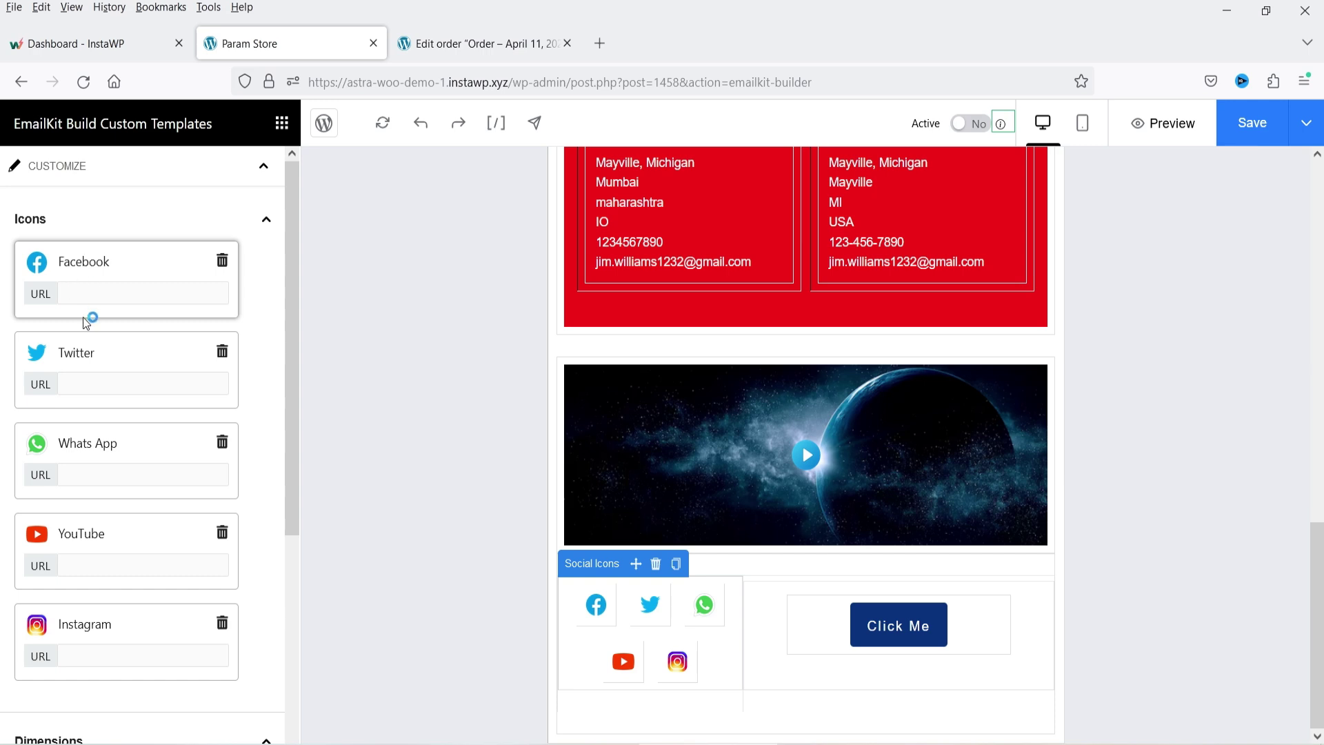
pyautogui.click(85, 383)
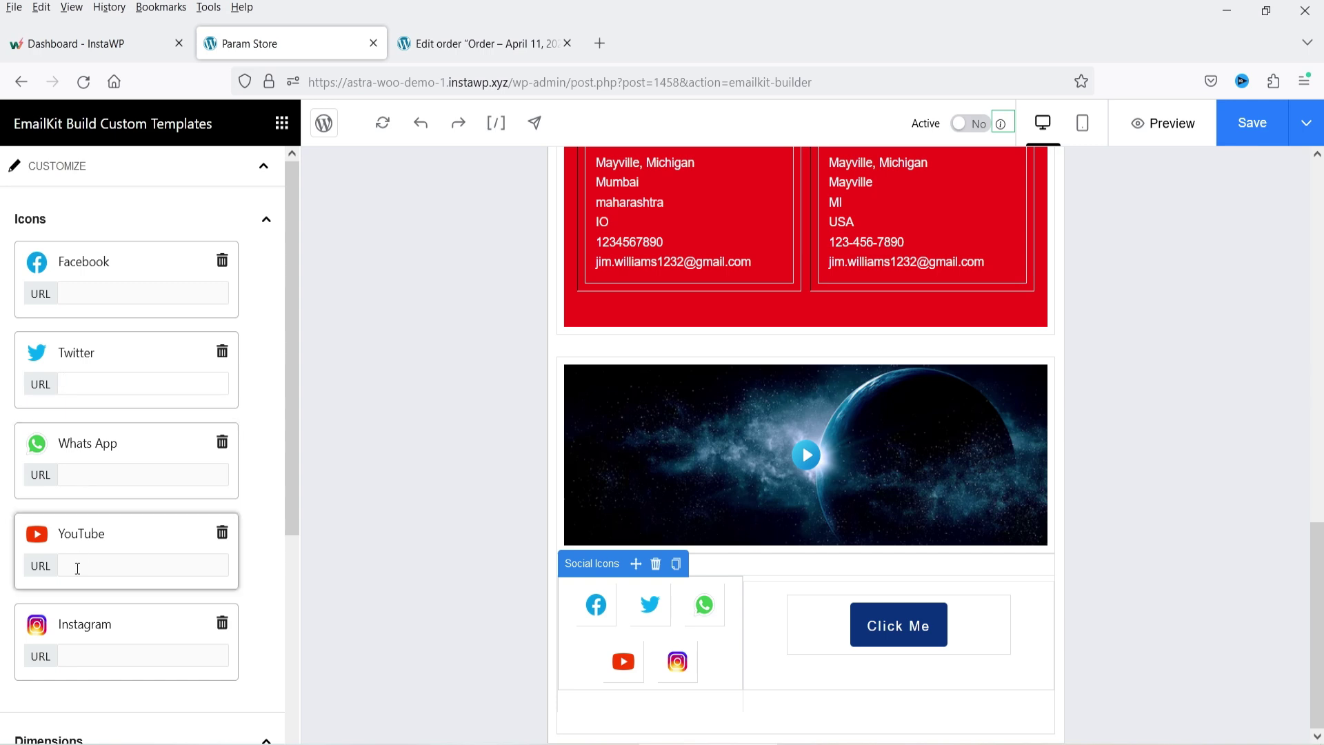
pyautogui.scroll(-4, 138, 565)
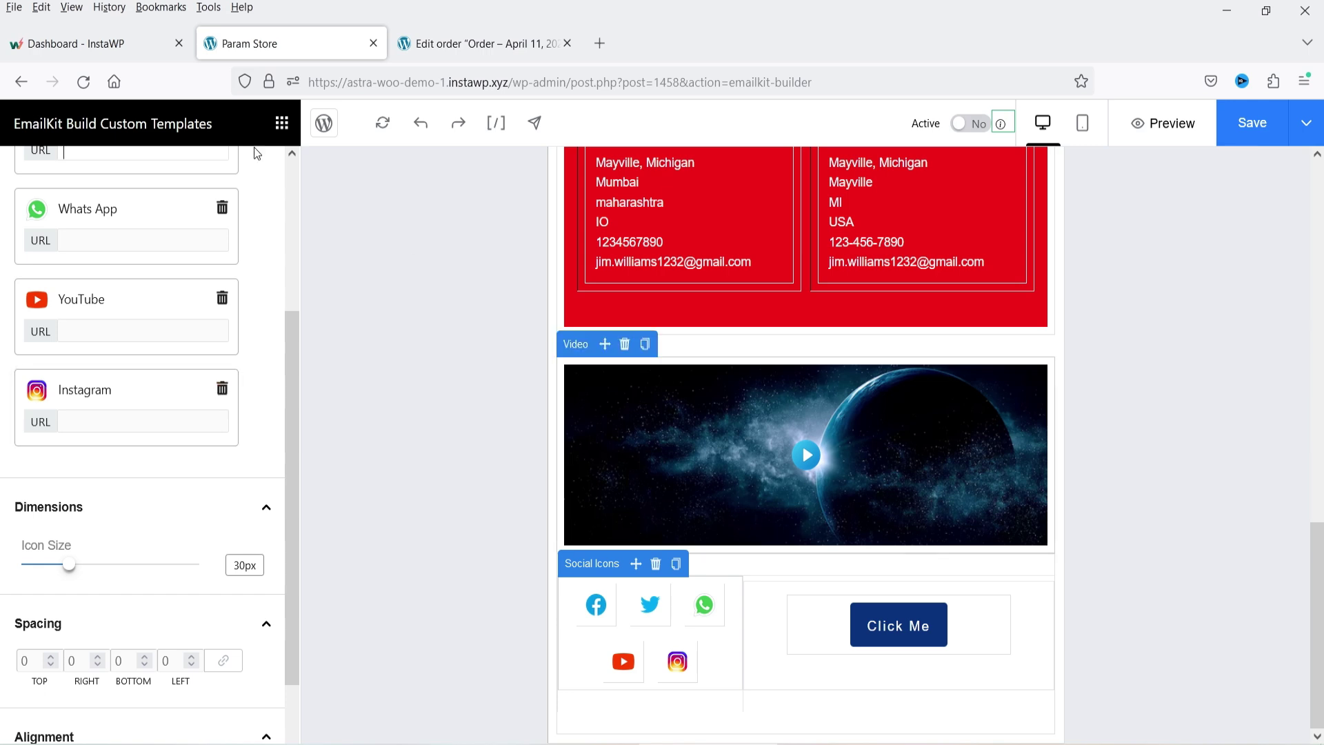
pyautogui.click(282, 124)
pyautogui.scroll(-3, 241, 359)
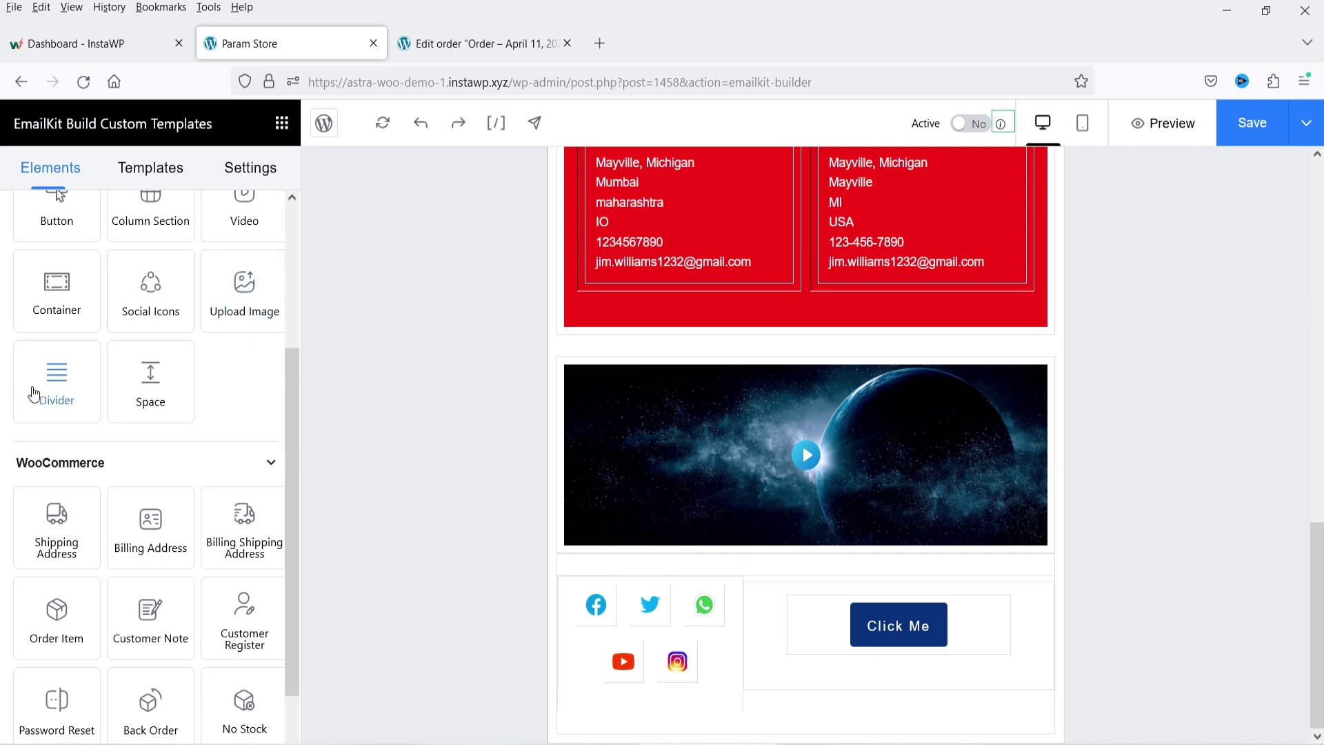
pyautogui.moveTo(54, 384); pyautogui.dragTo(745, 581)
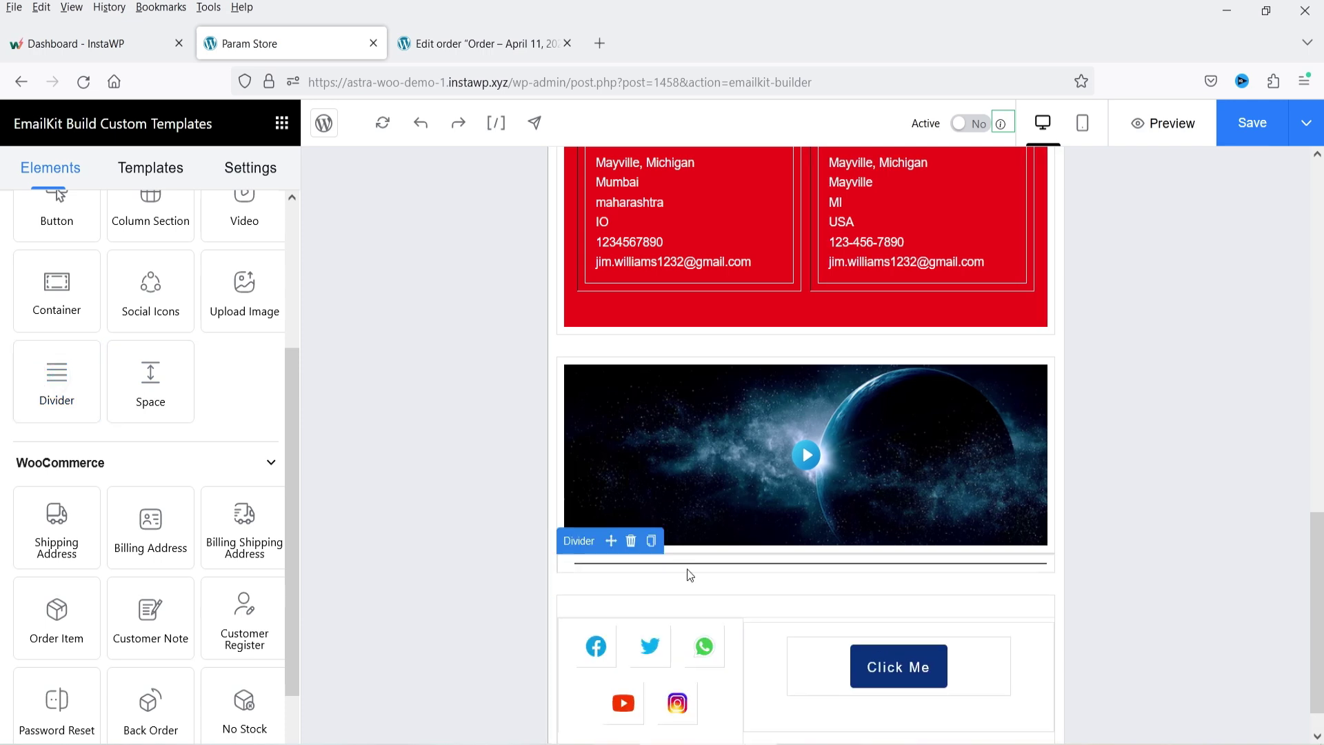
pyautogui.scroll(4, 157, 367)
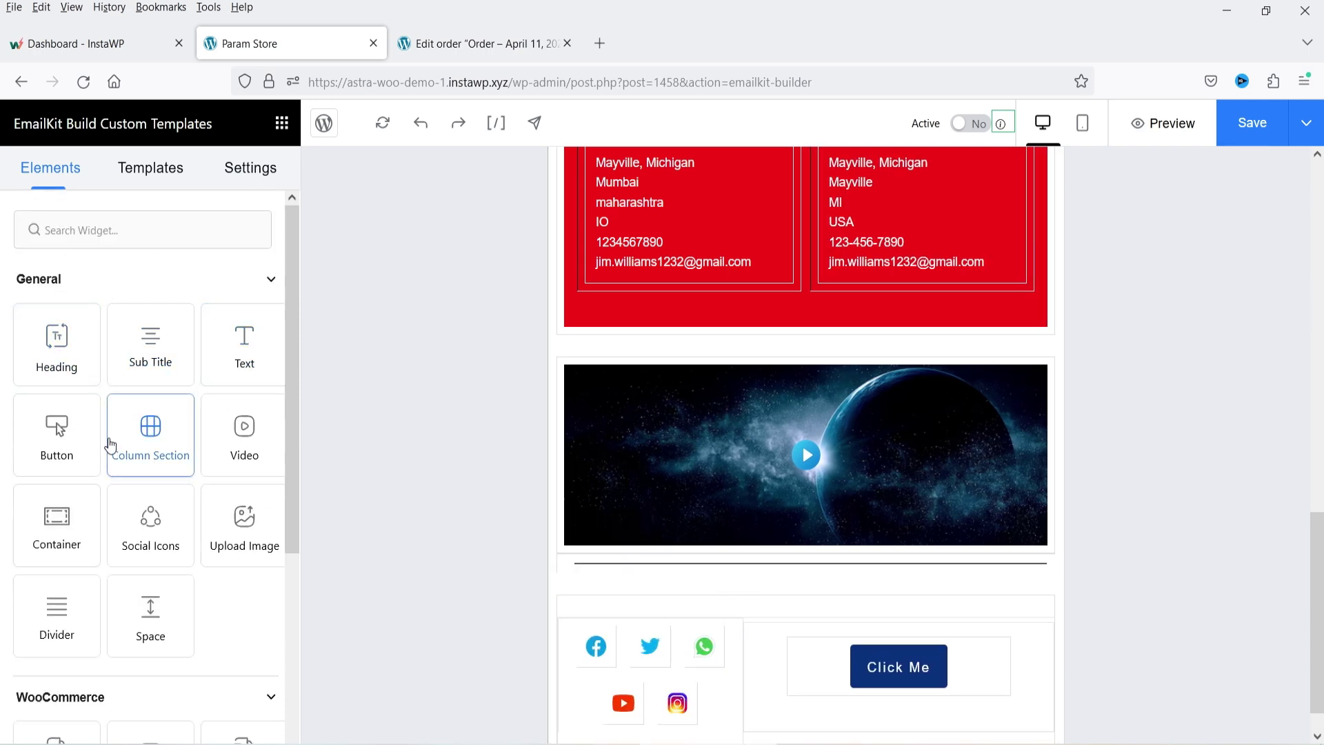
pyautogui.scroll(-5, 73, 450)
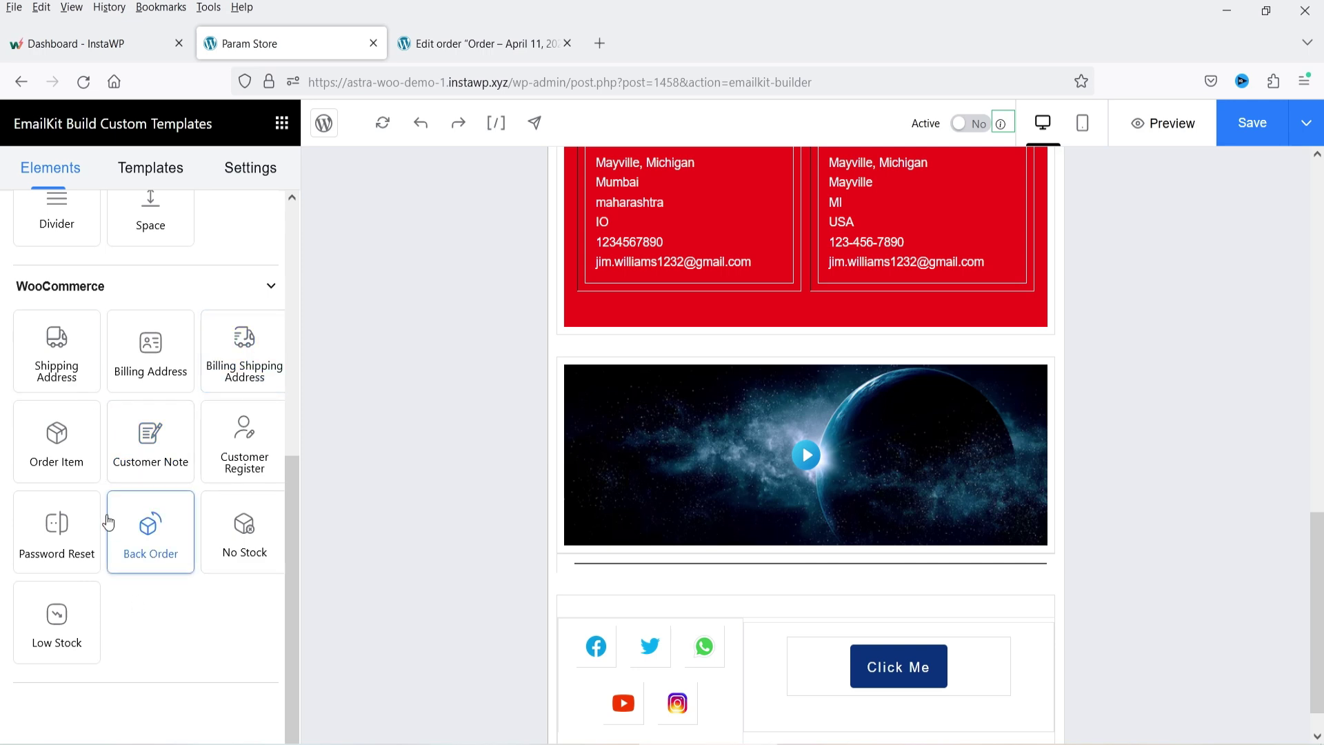
pyautogui.click(153, 458)
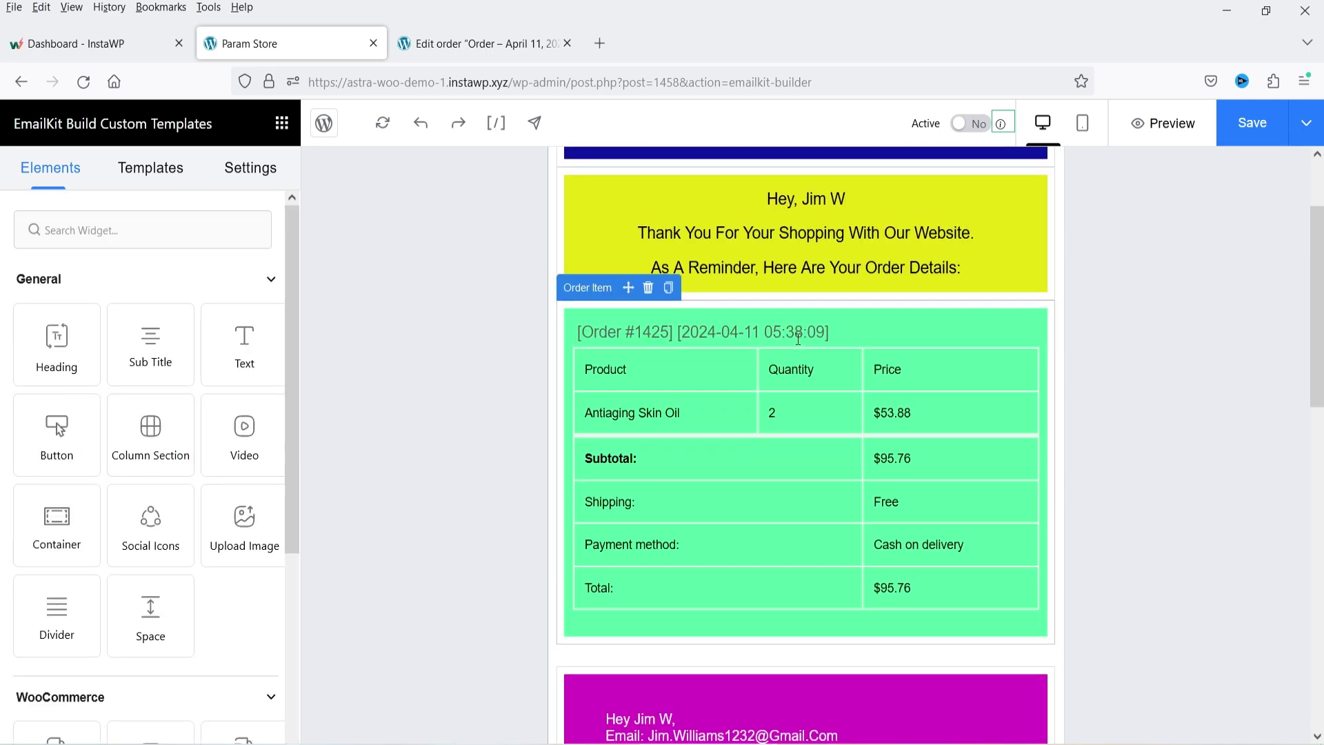
pyautogui.scroll(-10, 832, 414)
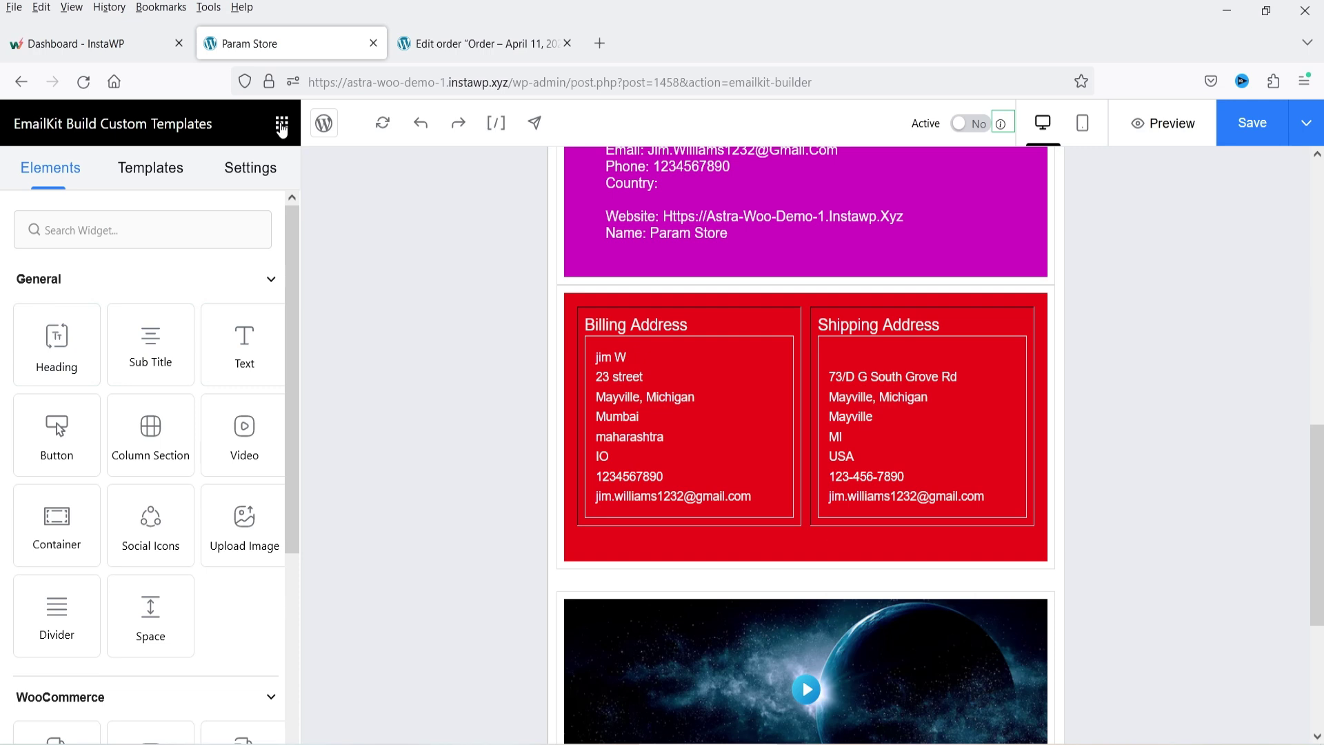
pyautogui.scroll(10, 1189, 371)
pyautogui.click(1162, 131)
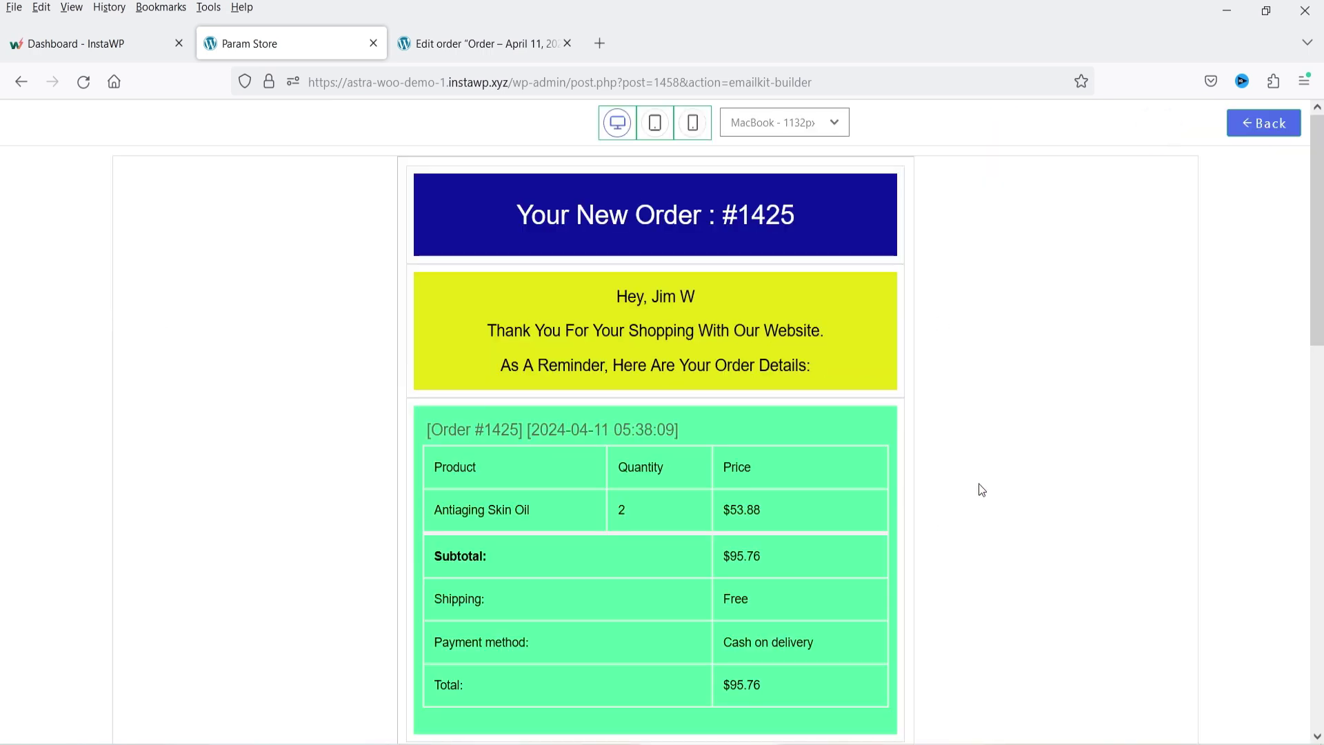
pyautogui.scroll(-10, 972, 461)
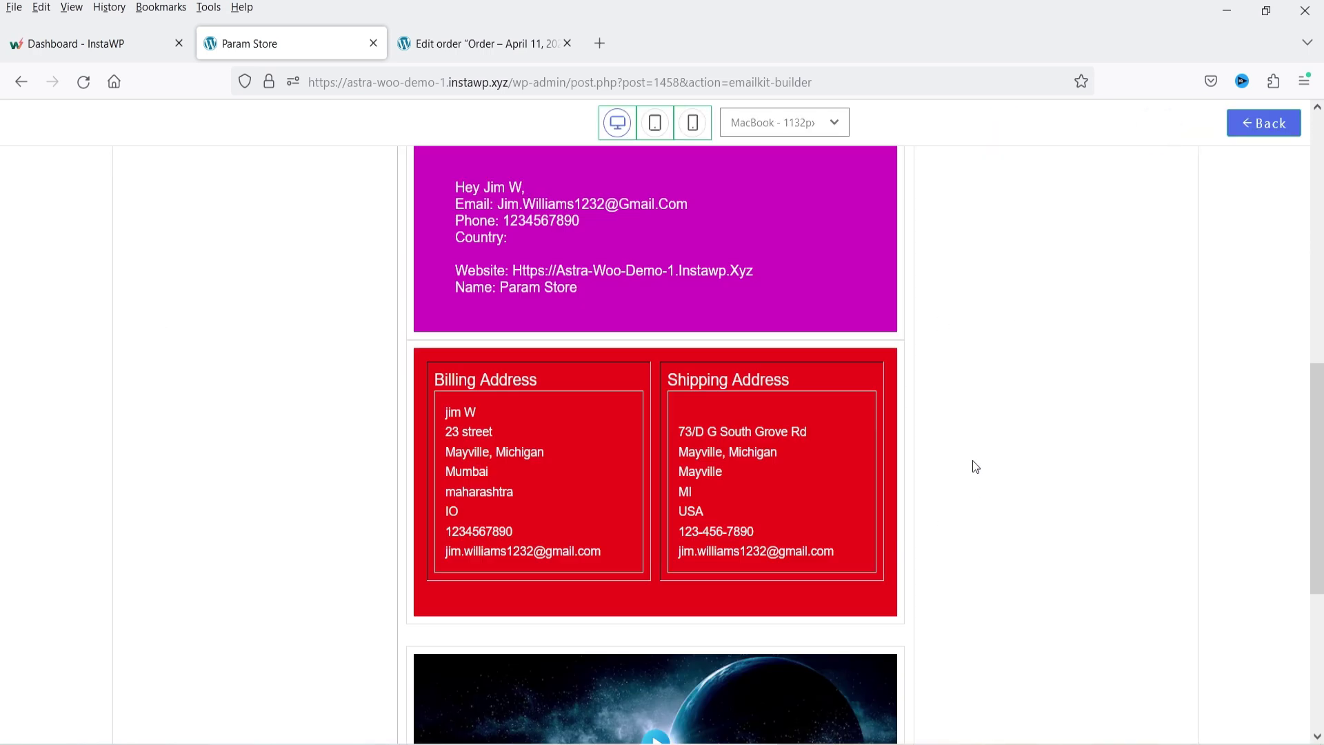
pyautogui.scroll(10, 974, 461)
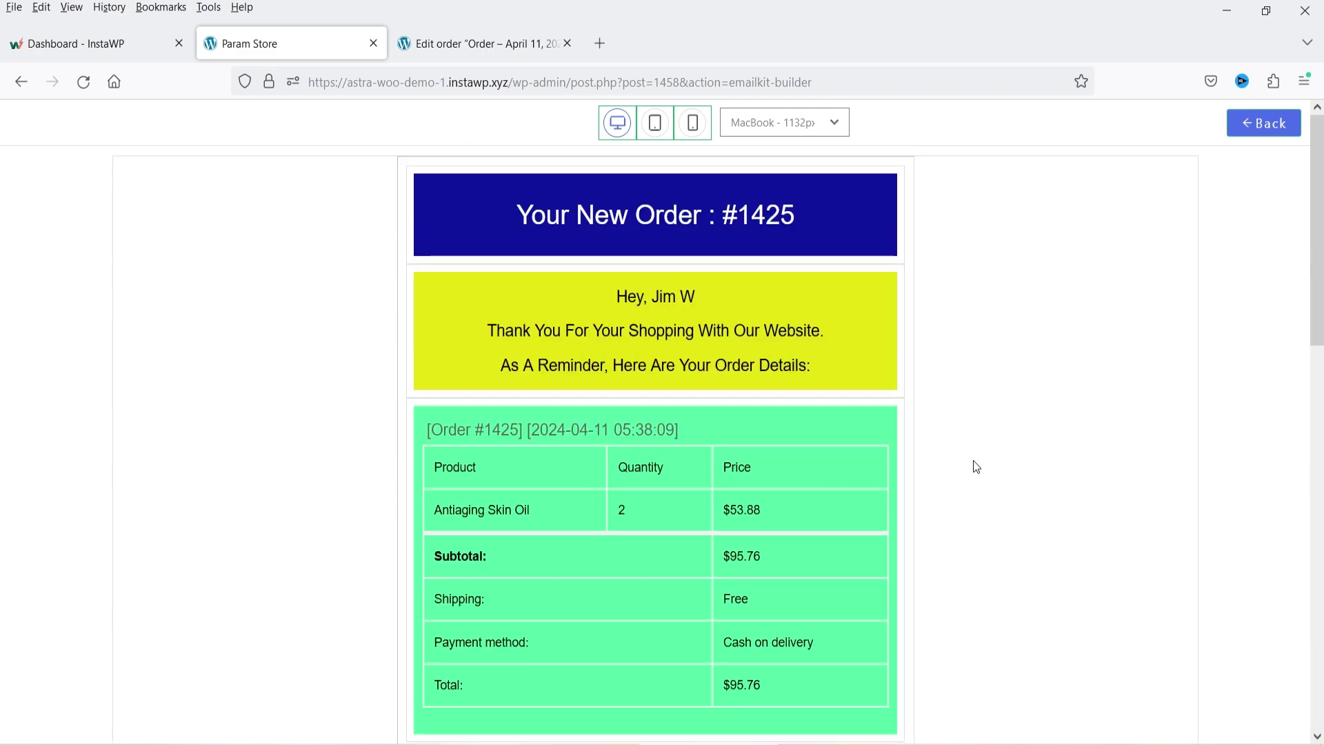
pyautogui.click(655, 123)
pyautogui.click(692, 124)
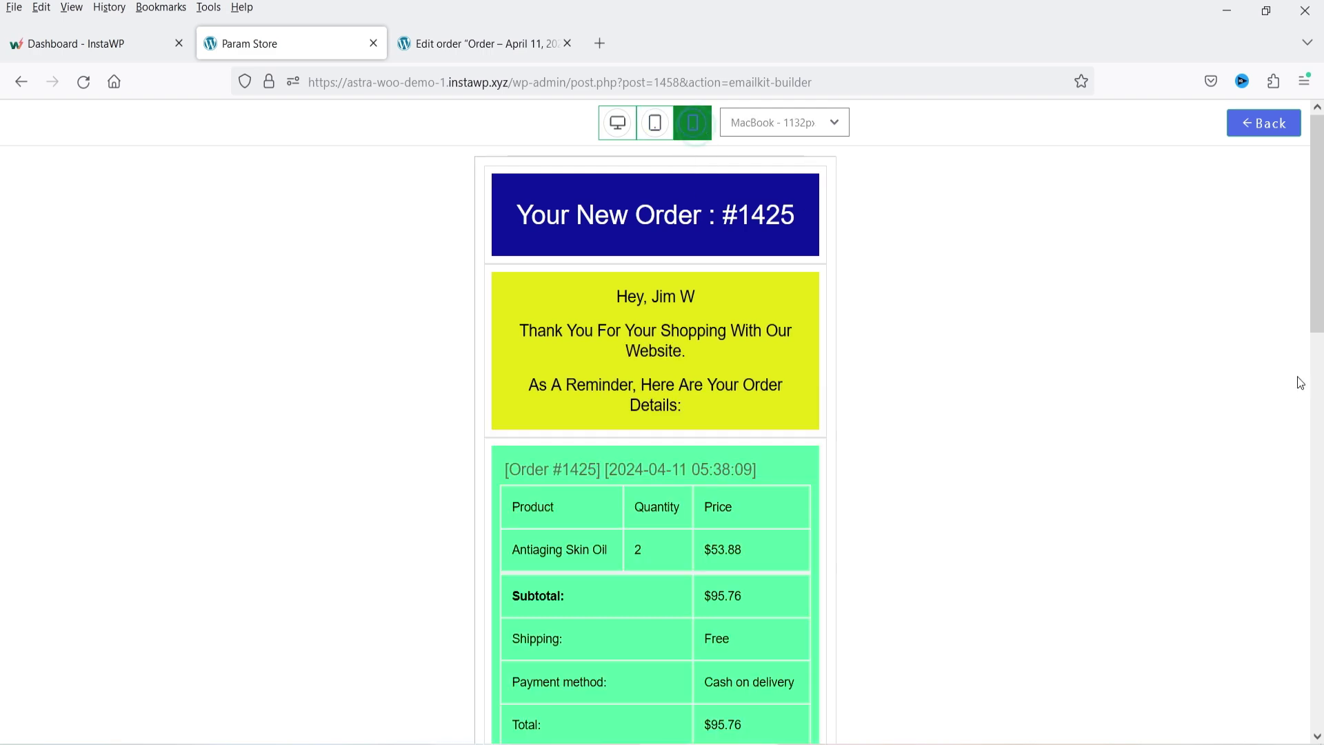
pyautogui.scroll(-5, 735, 395)
pyautogui.scroll(-8, 735, 395)
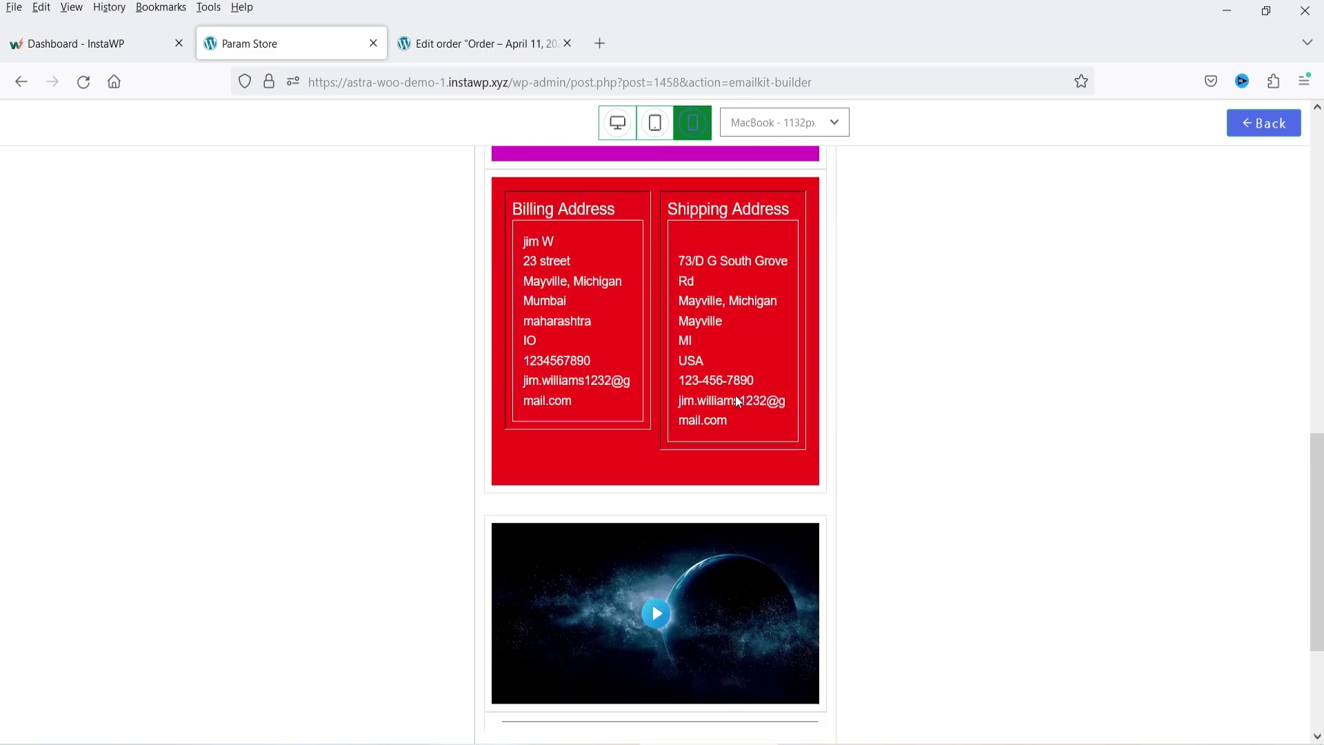
pyautogui.scroll(10, 735, 398)
pyautogui.scroll(-8, 735, 404)
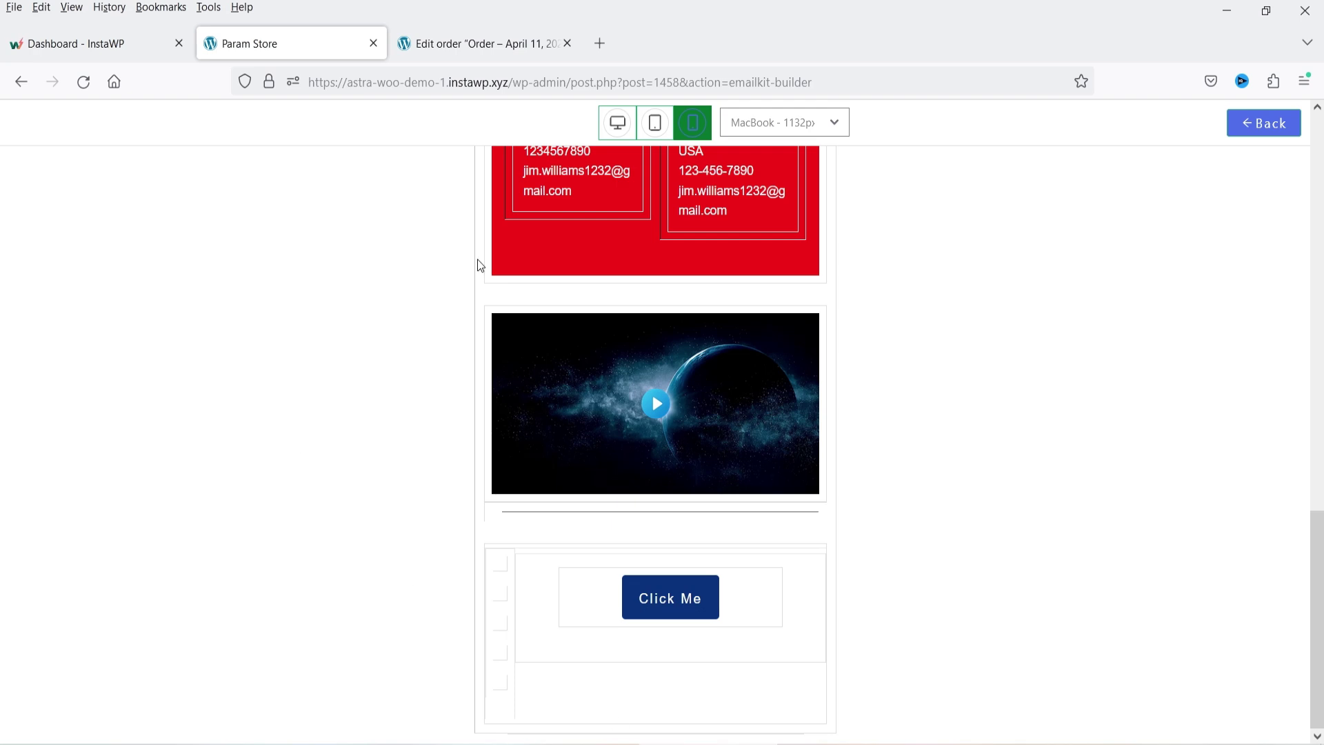
pyautogui.scroll(10, 751, 396)
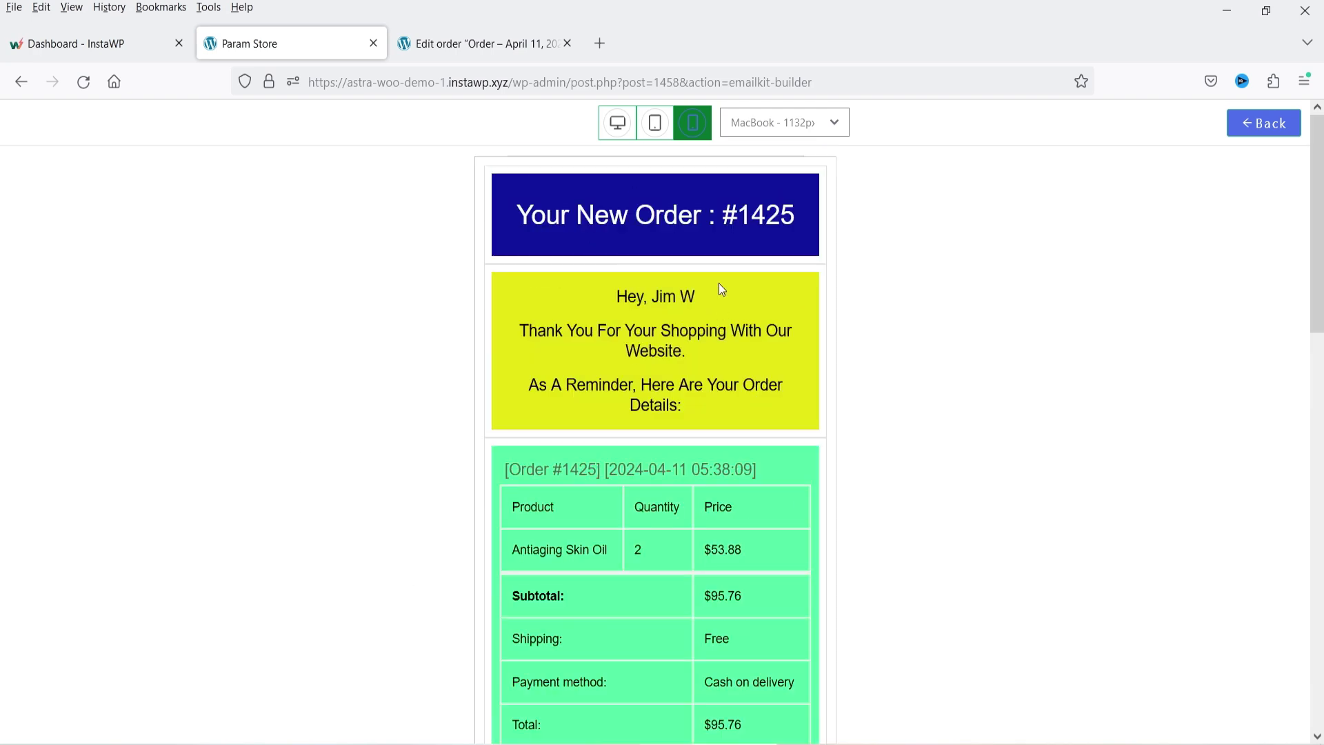
pyautogui.click(1263, 124)
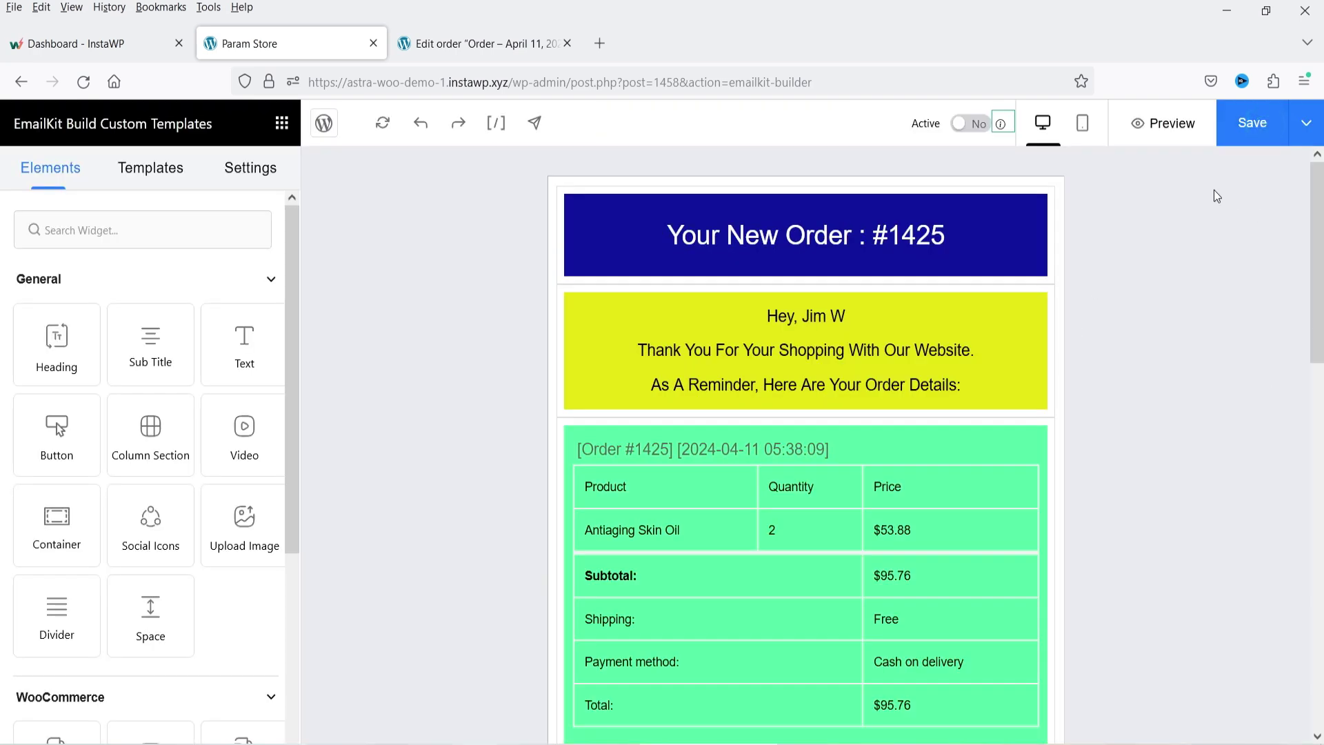
# Save the template, set it to Active, save again, and leave the builder.
pyautogui.click(1114, 380)
pyautogui.click(1250, 143)
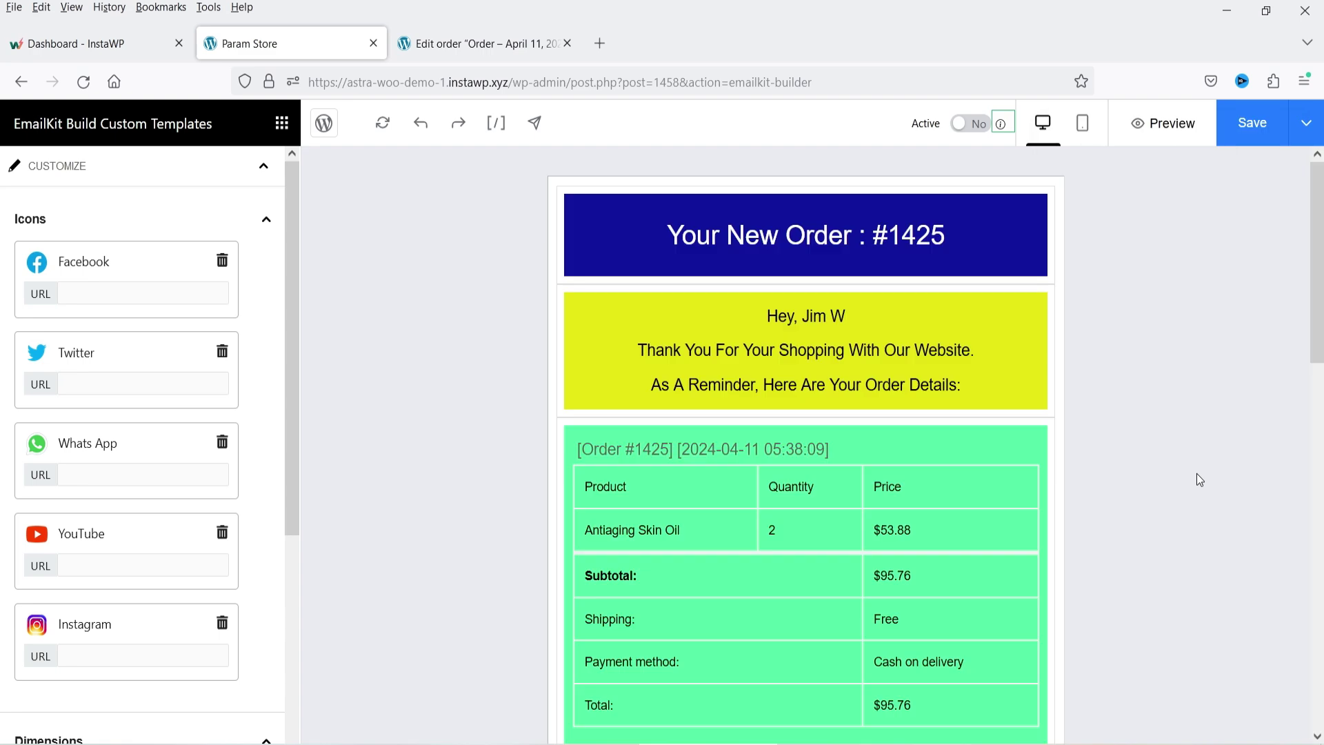
pyautogui.click(1308, 125)
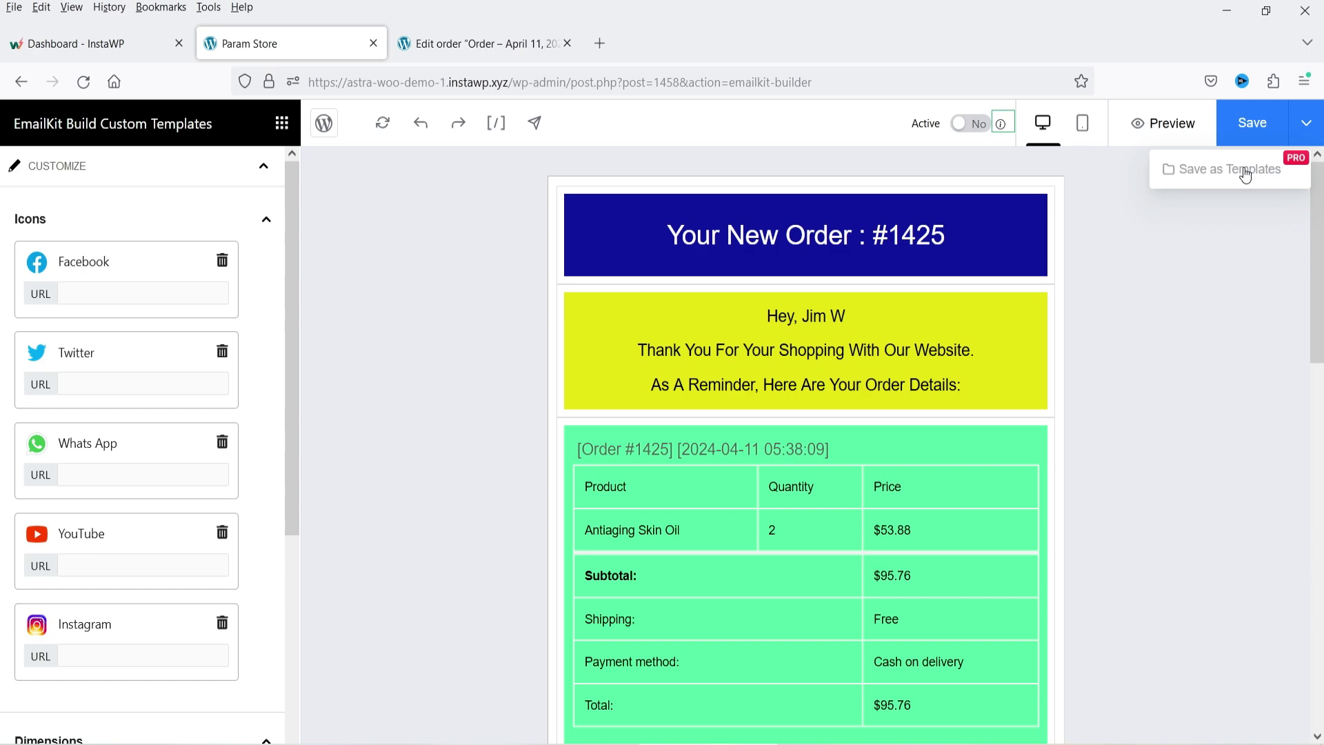
pyautogui.click(1166, 339)
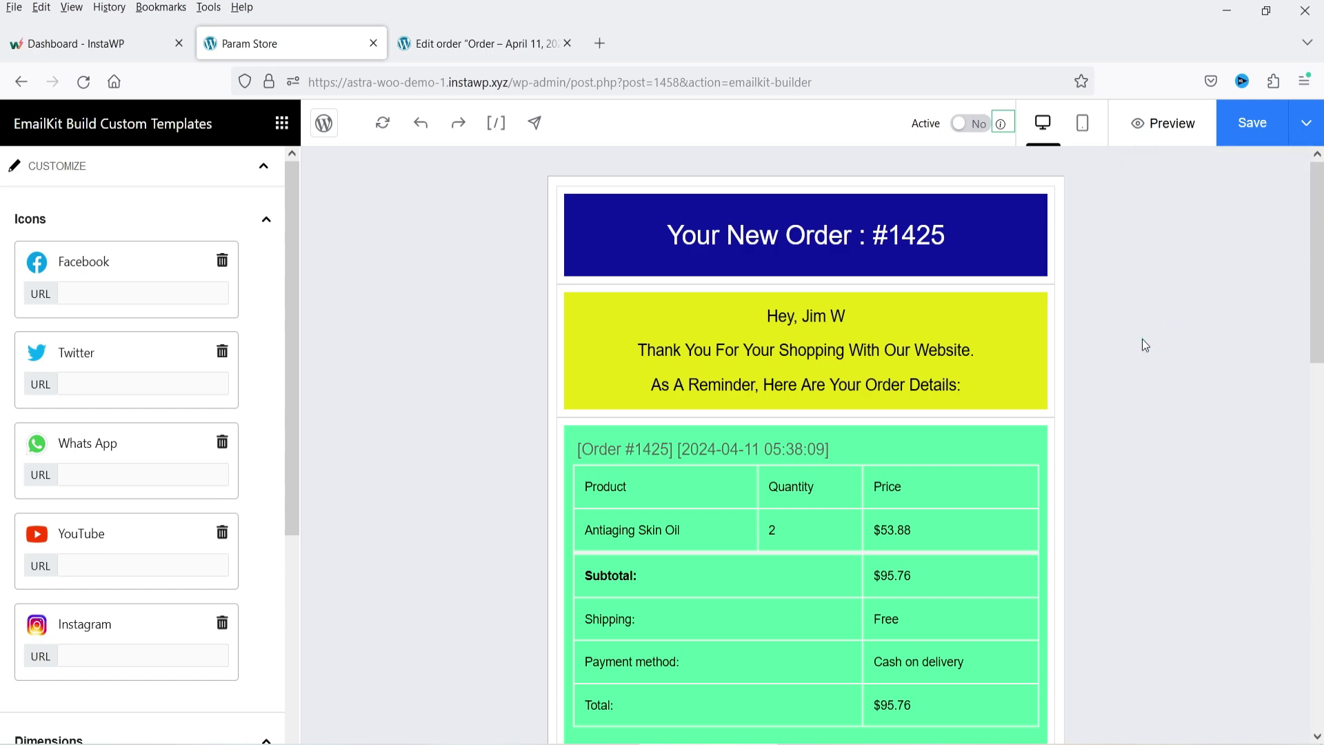
pyautogui.click(971, 131)
pyautogui.click(1245, 135)
pyautogui.click(327, 126)
pyautogui.click(512, 460)
# Create a new email of type WooCommerce email using the Order On Hold template.
pyautogui.click(519, 455)
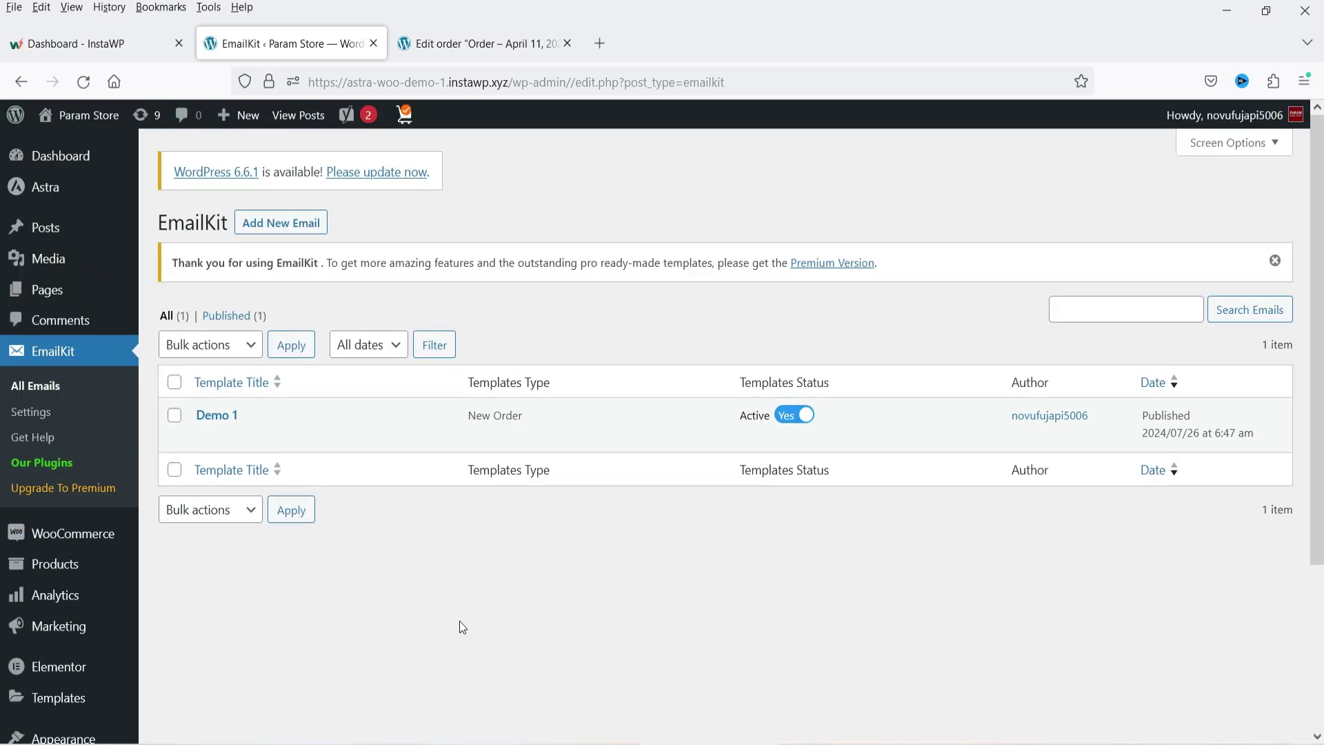
pyautogui.click(301, 226)
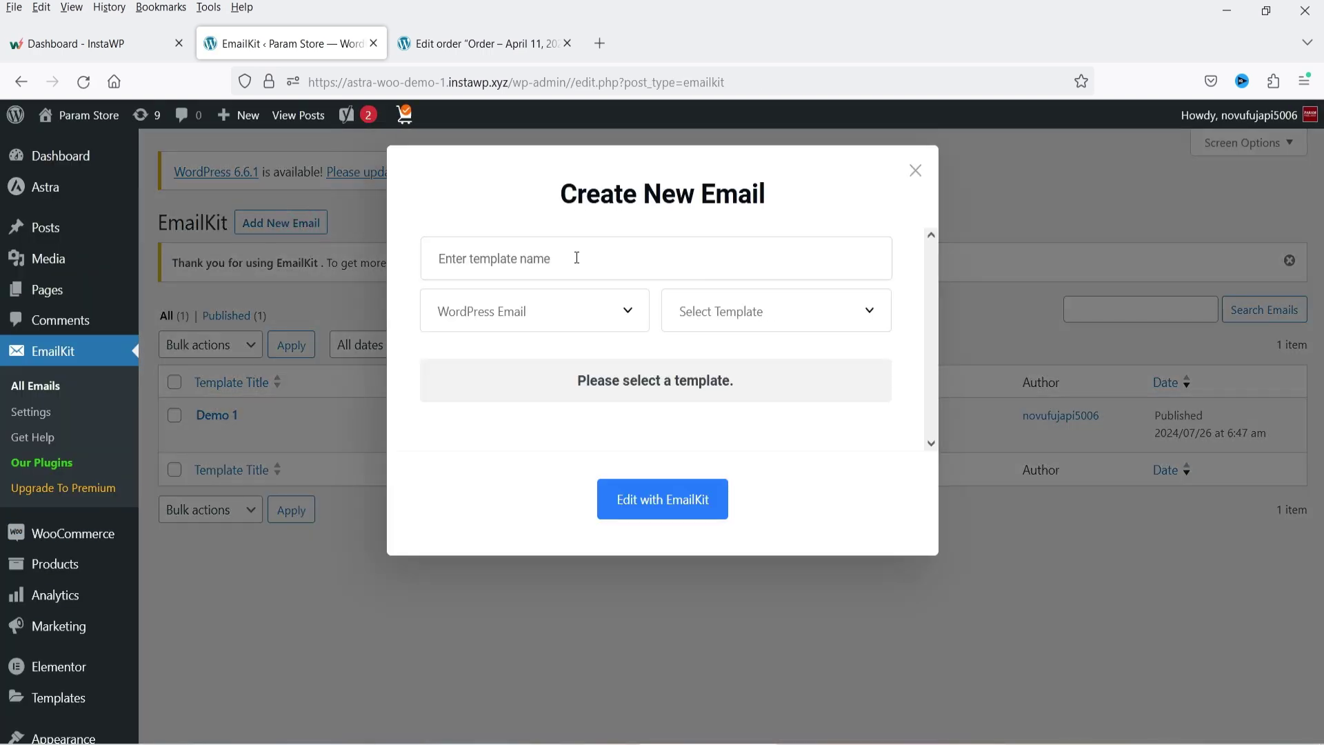
pyautogui.click(577, 258)
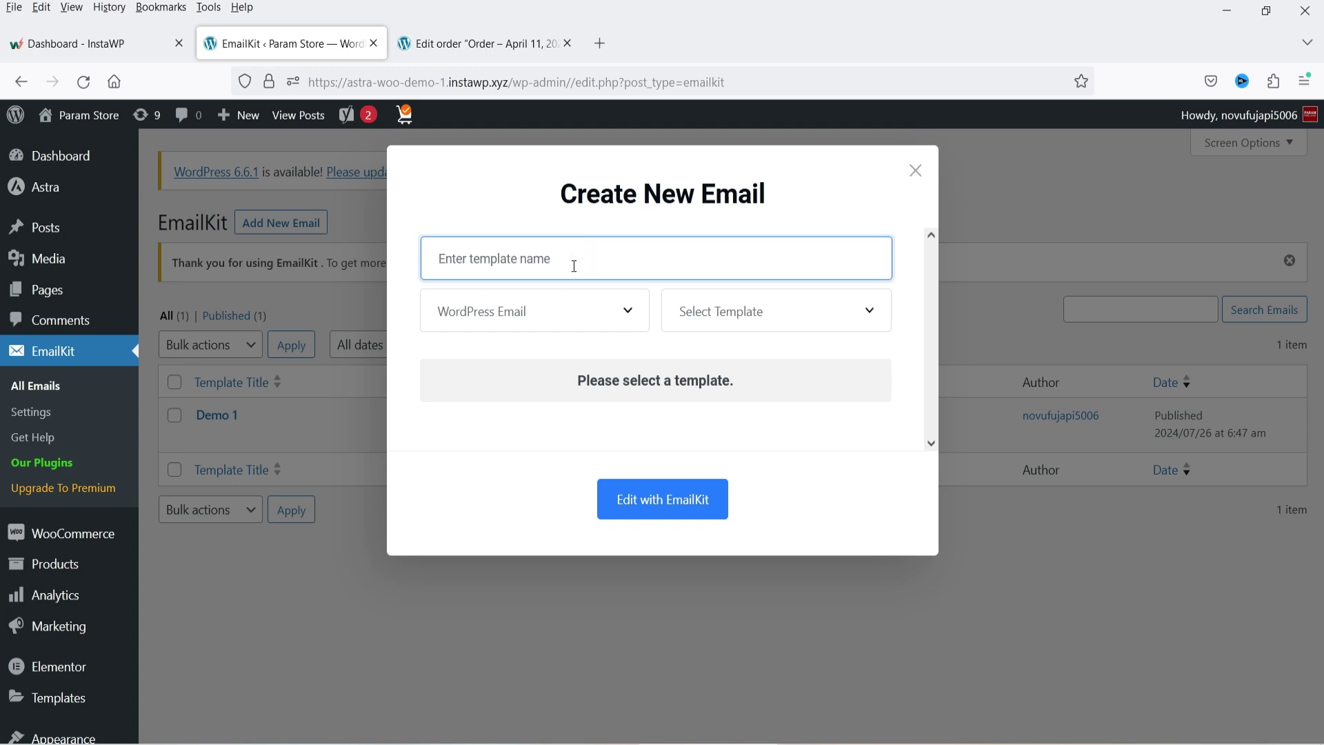
pyautogui.click(564, 310)
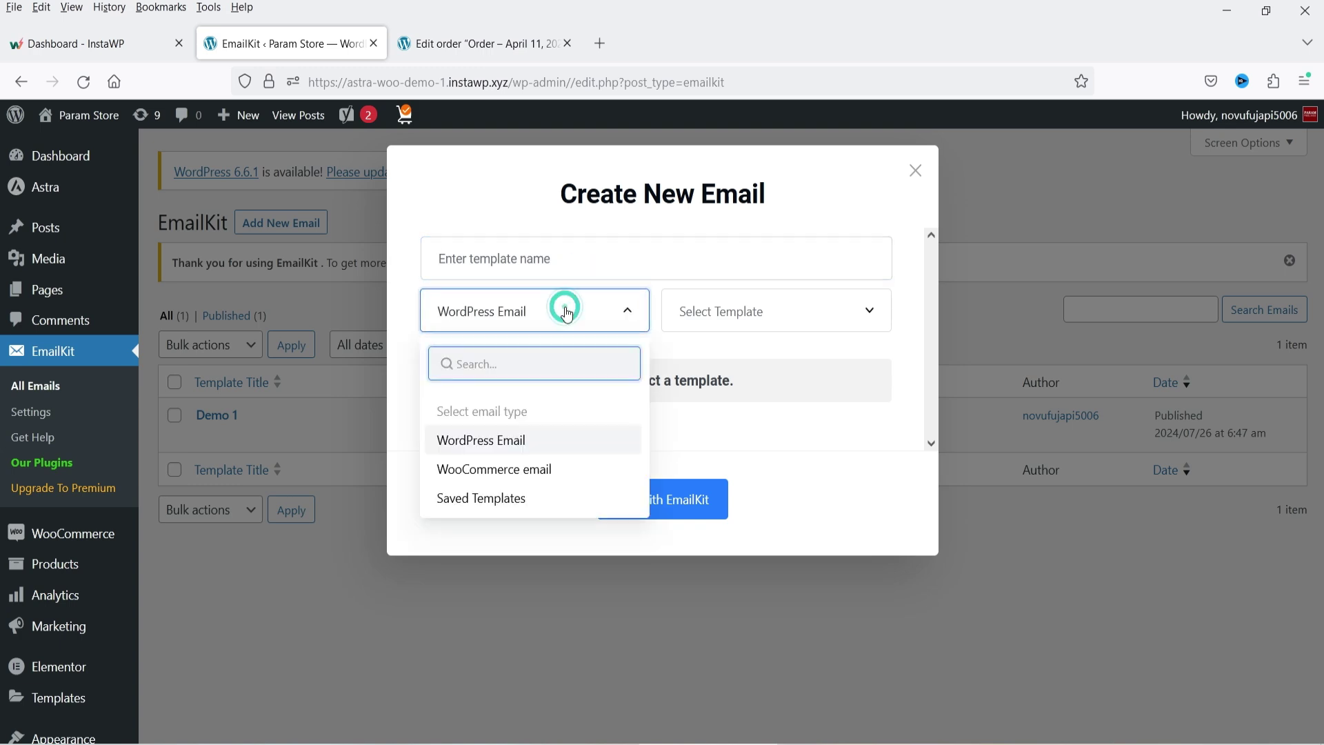
pyautogui.click(540, 468)
pyautogui.click(790, 312)
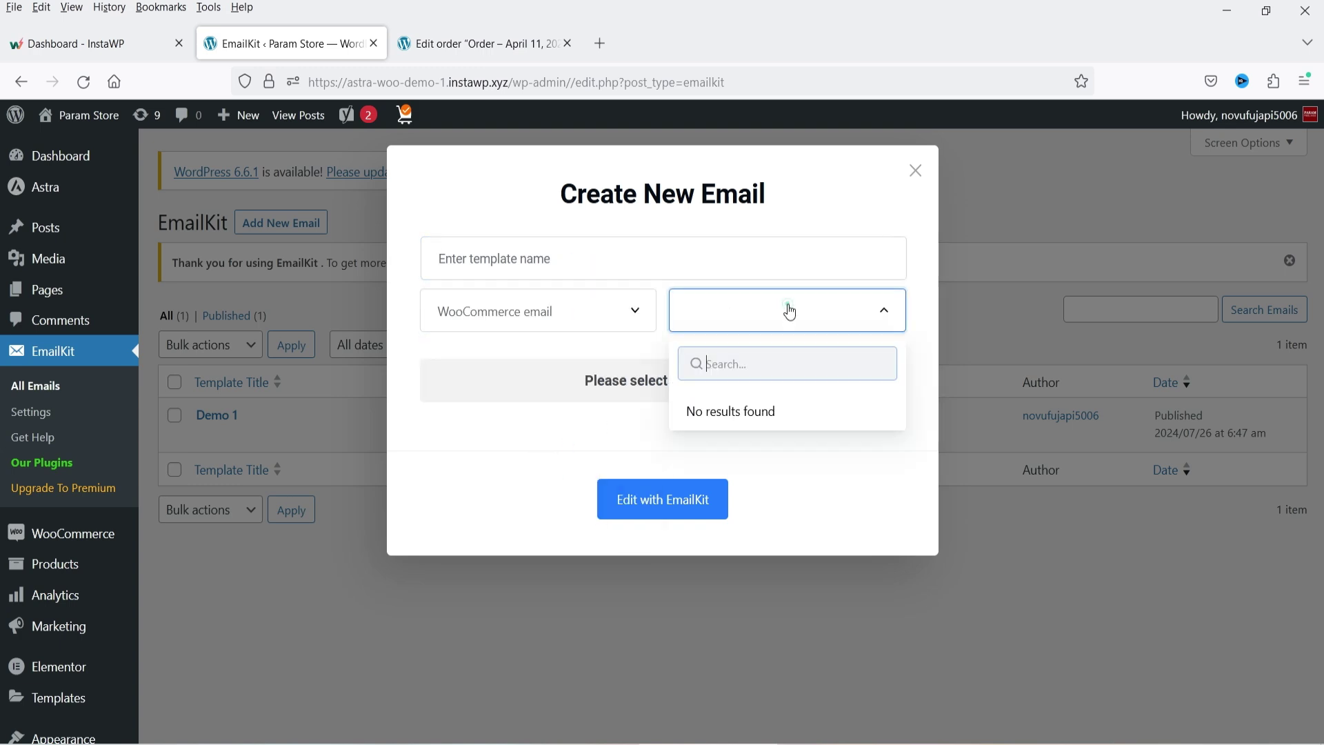
pyautogui.click(779, 308)
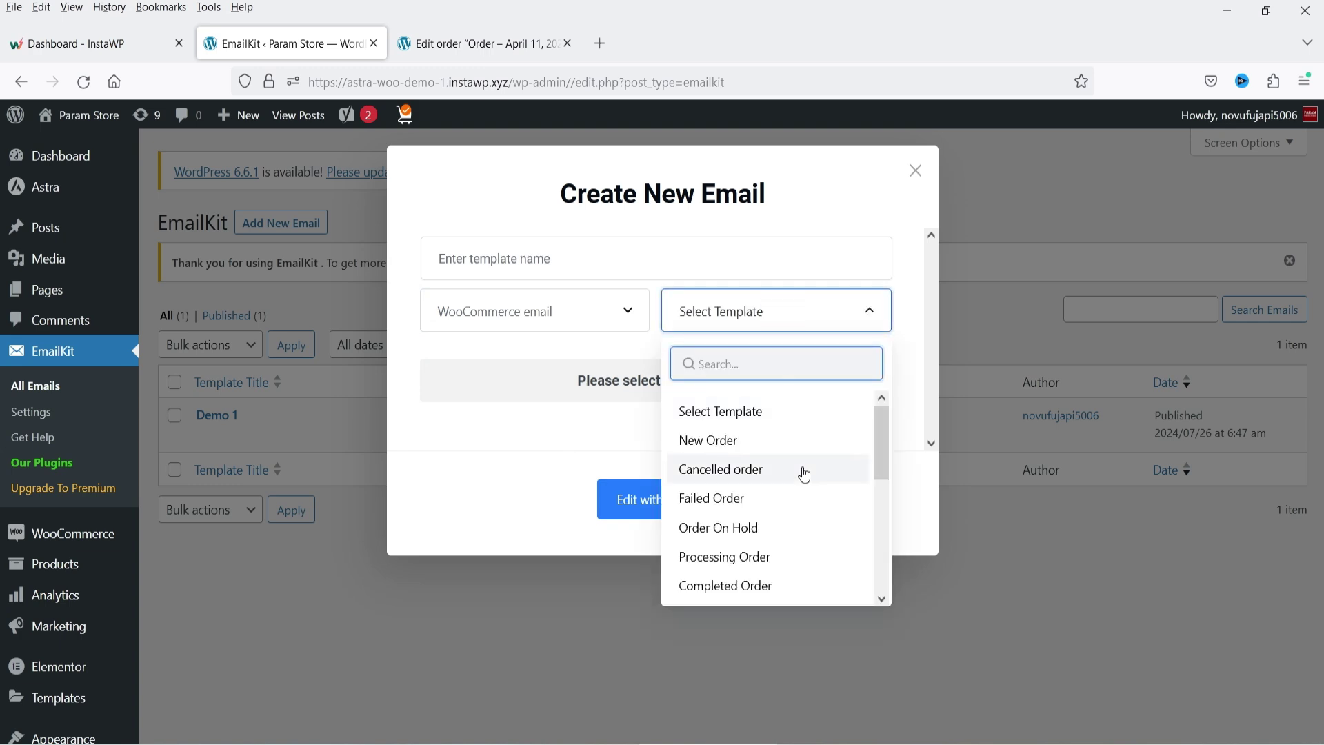
pyautogui.scroll(-3, 802, 469)
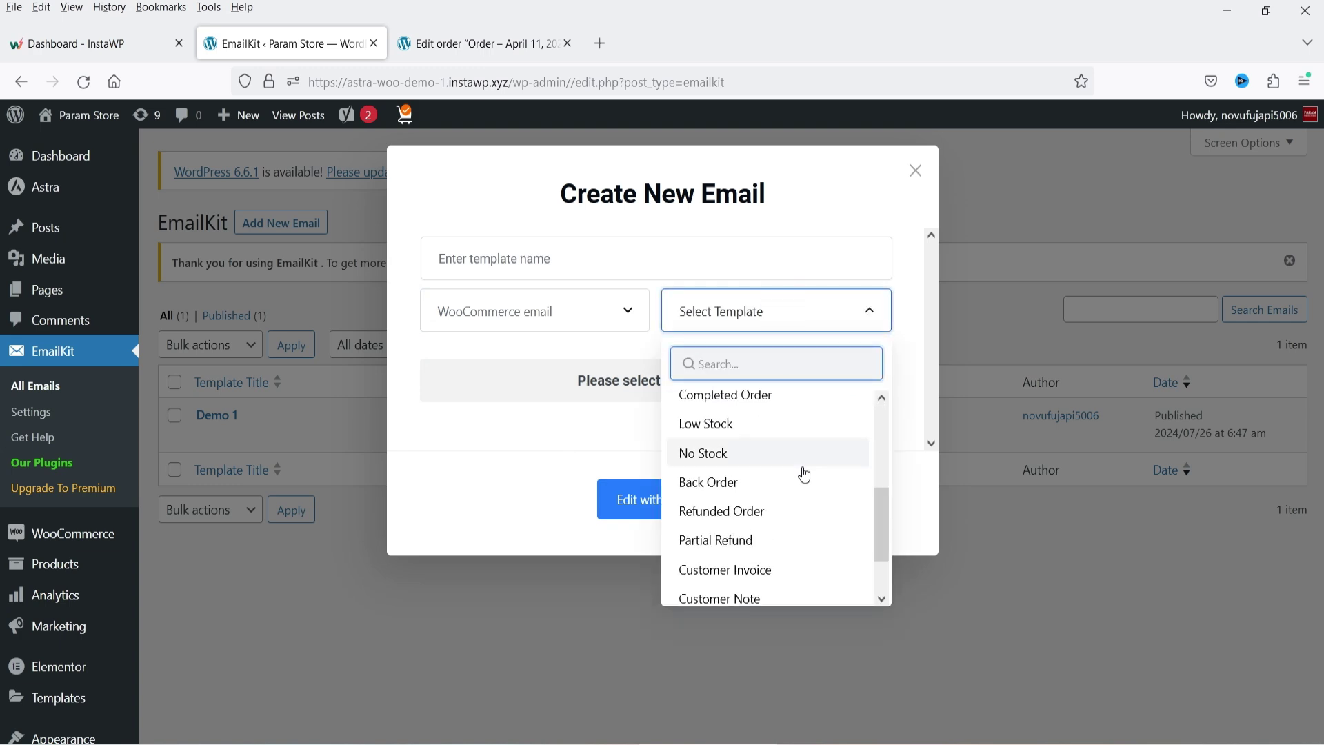
pyautogui.scroll(3, 793, 476)
pyautogui.click(753, 536)
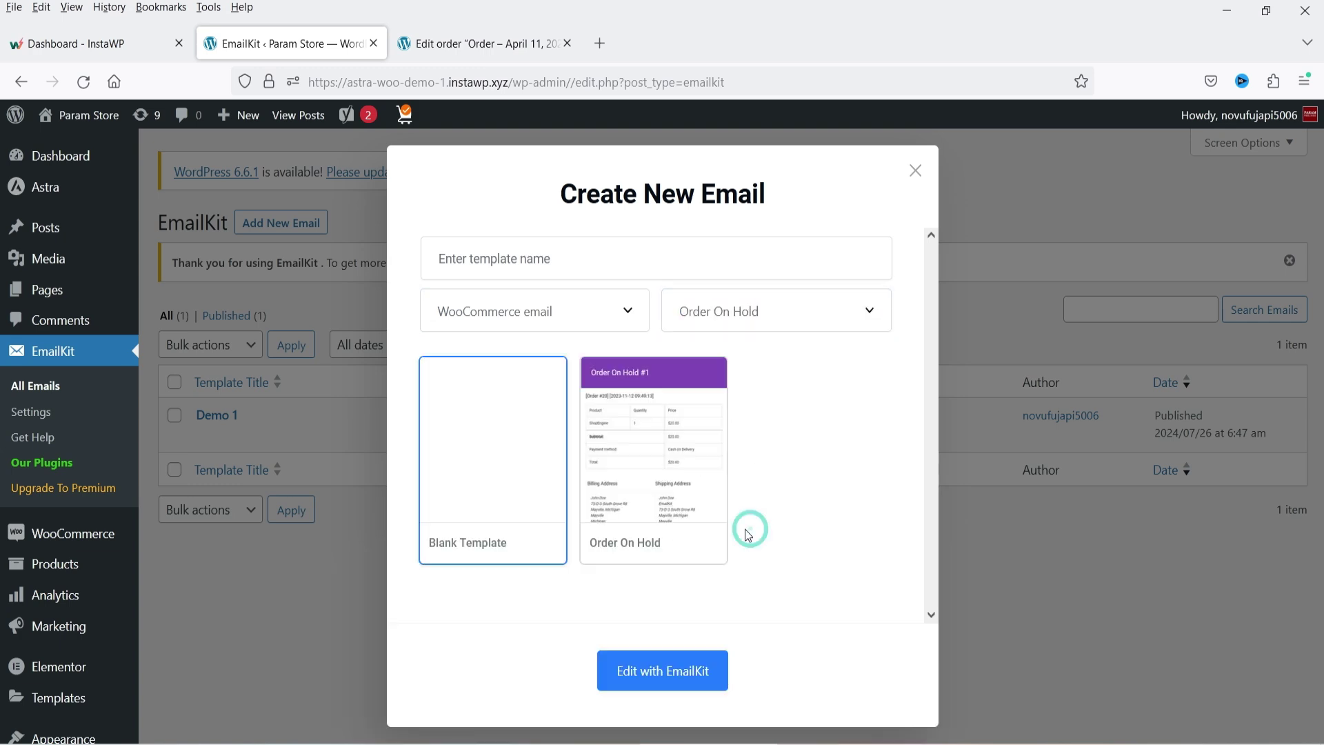